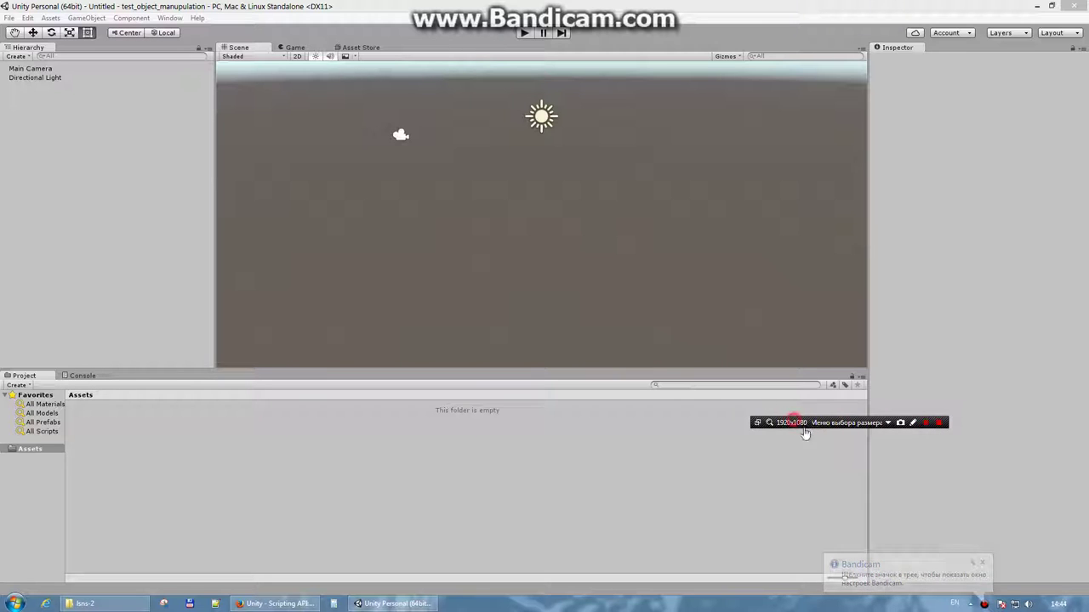
# Tilt the Scene view to show more sky and open the GameObject menu
pyautogui.click(782, 291)
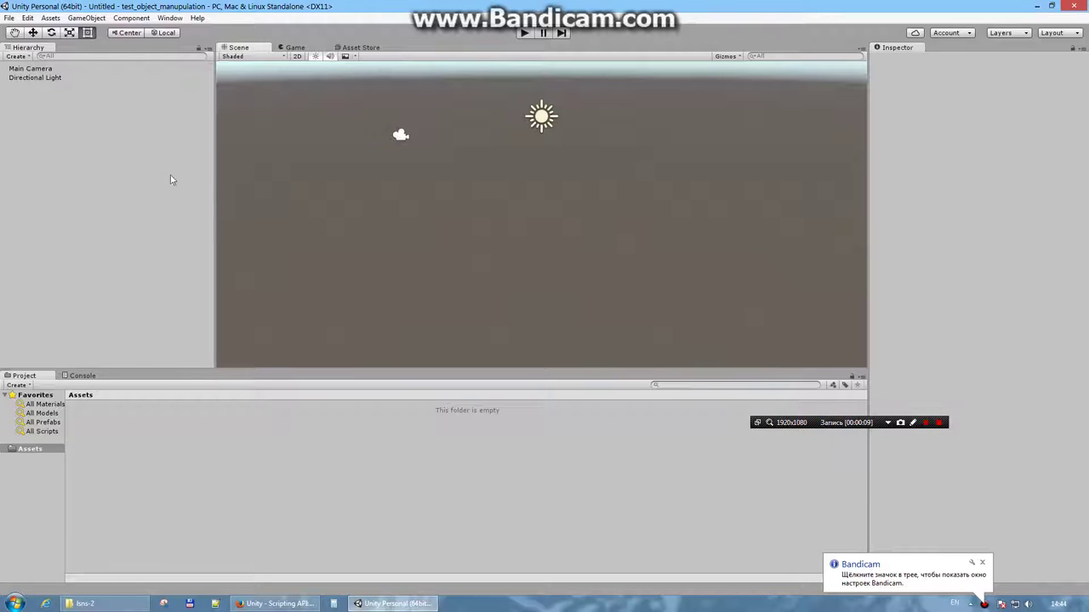
pyautogui.moveTo(530, 253); pyautogui.dragTo(522, 204, button='right')
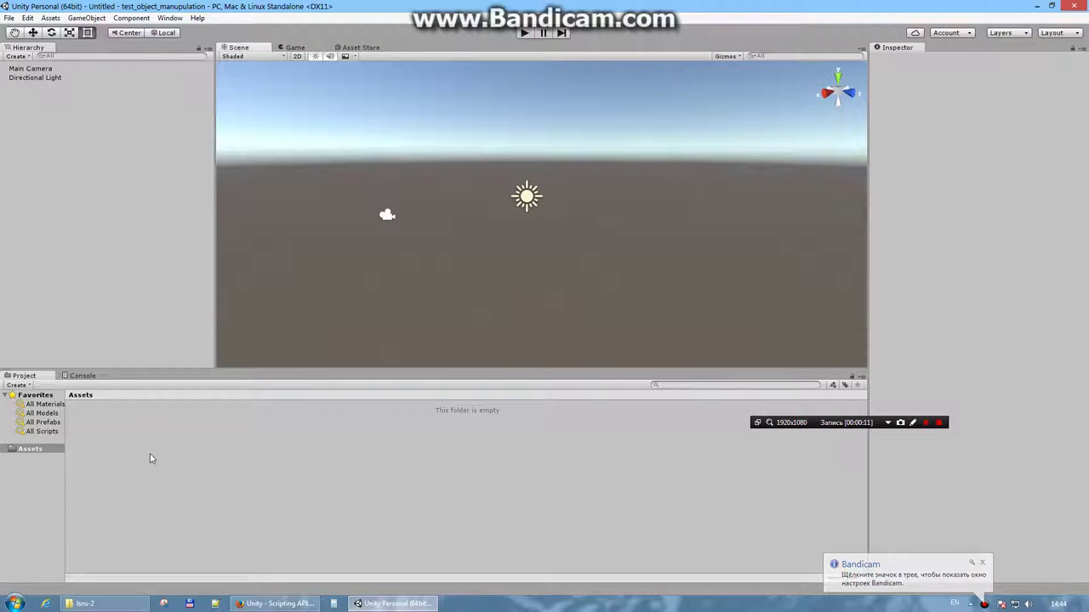
pyautogui.click(37, 94)
pyautogui.click(86, 18)
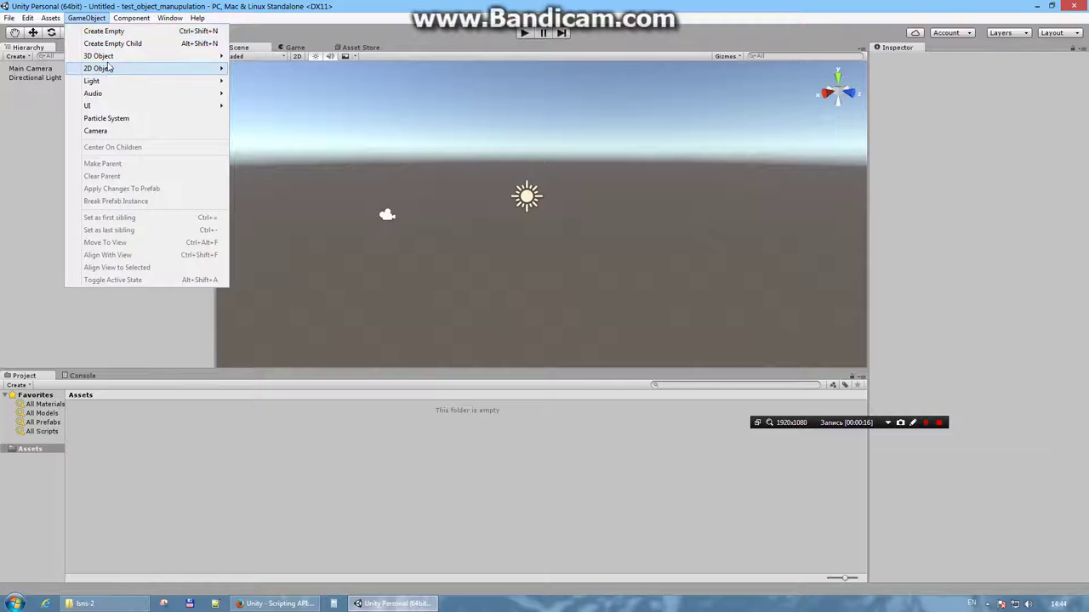
# Add a Cube from GameObject > 3D Object and zoom the Scene view in on it
pyautogui.moveTo(107, 58)
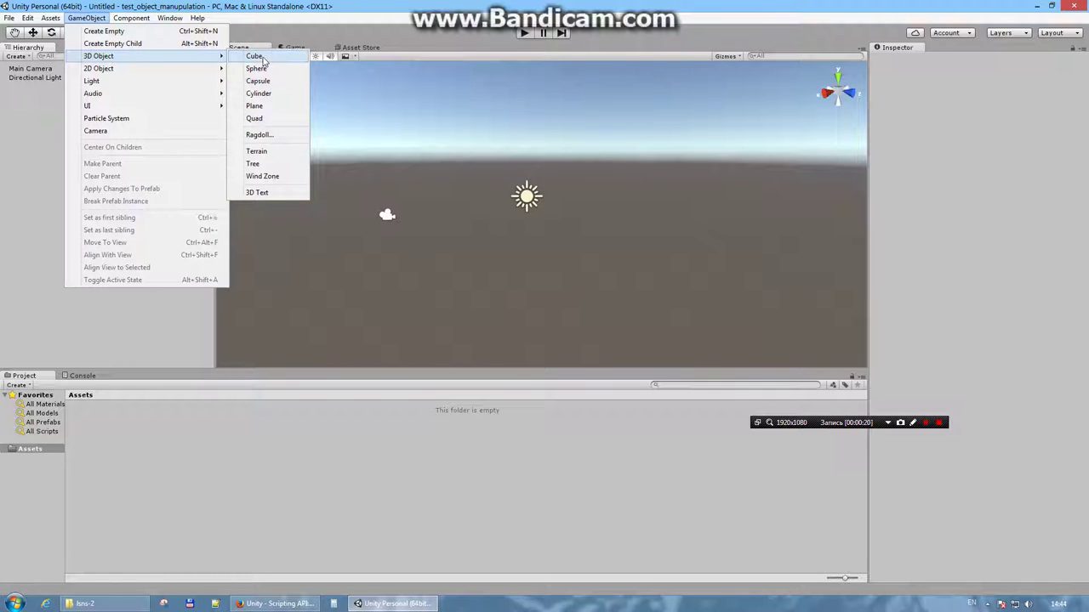
pyautogui.click(255, 56)
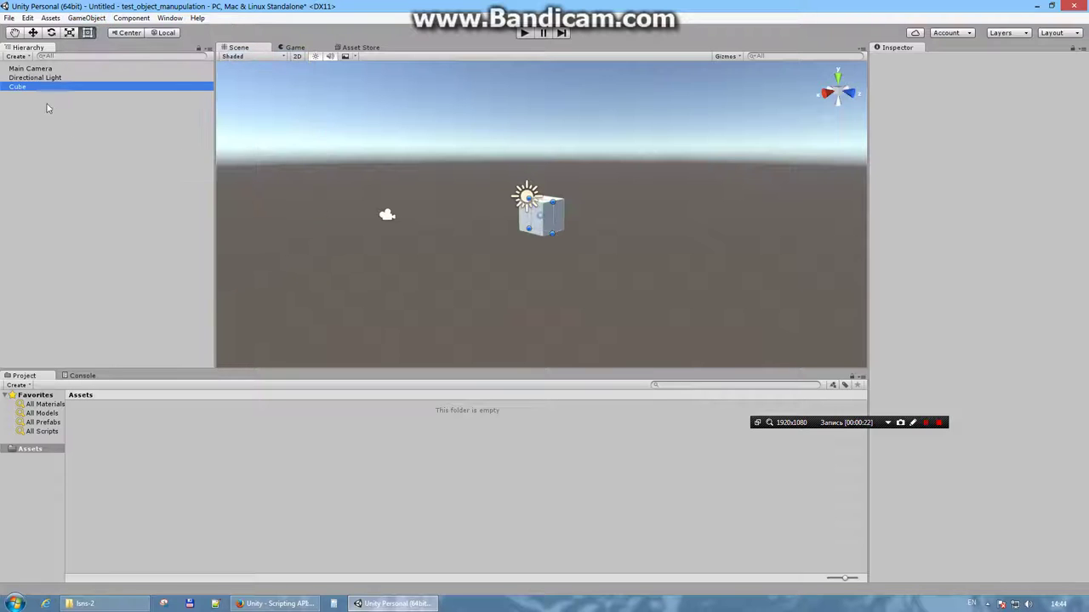
pyautogui.moveTo(506, 207); pyautogui.dragTo(411, 271, button='middle')
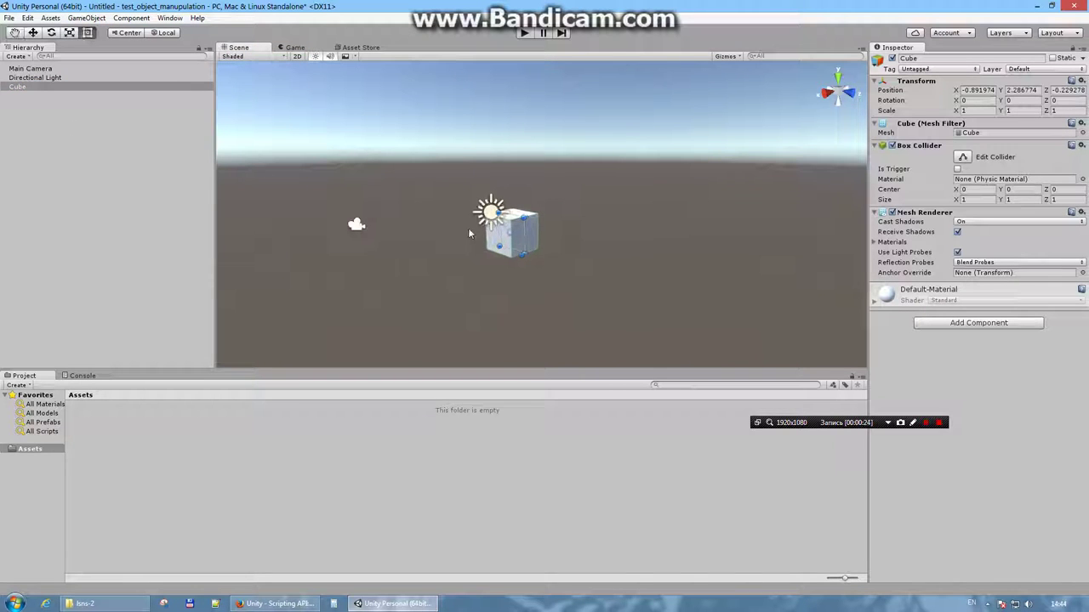
pyautogui.scroll(2, 382, 286)
# Select the Directional Light, orbit around the cube, then preview and stop play mode
pyautogui.click(394, 160)
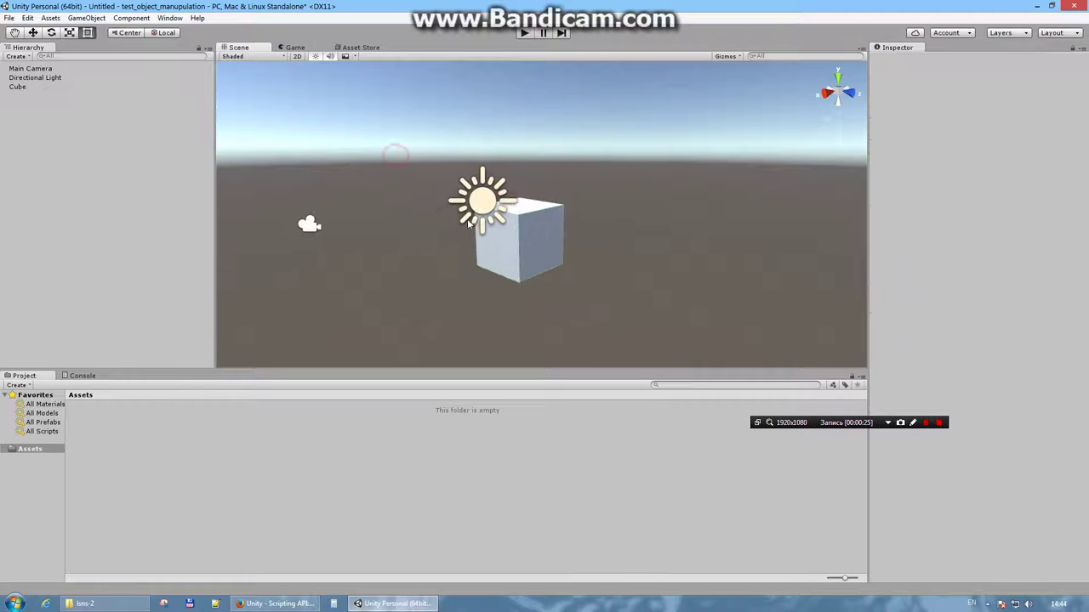
pyautogui.click(460, 204)
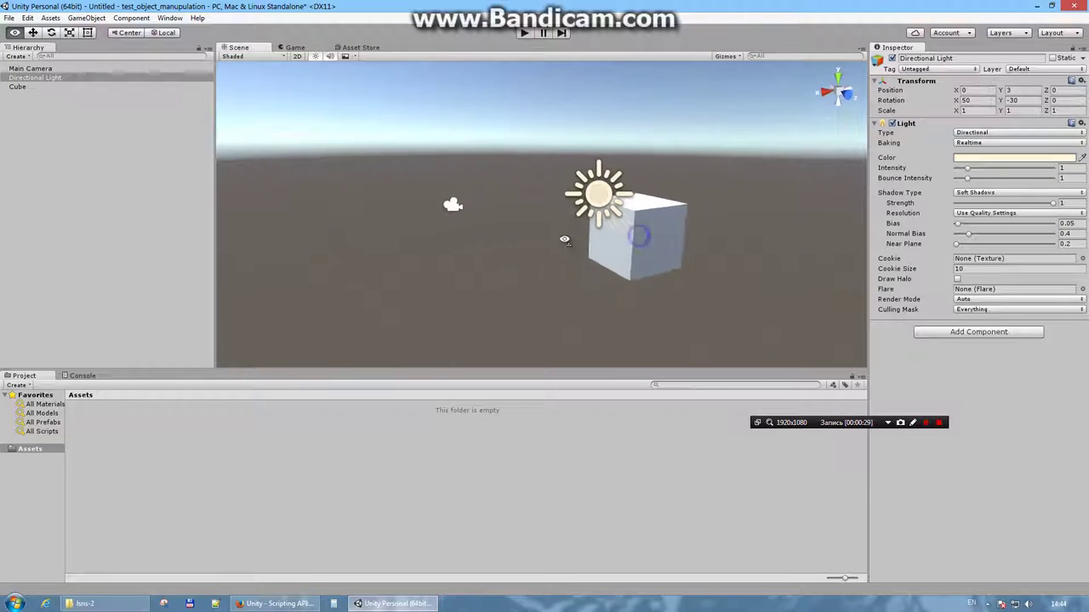
pyautogui.moveTo(603, 236); pyautogui.dragTo(627, 236, button='right')
pyautogui.click(527, 32)
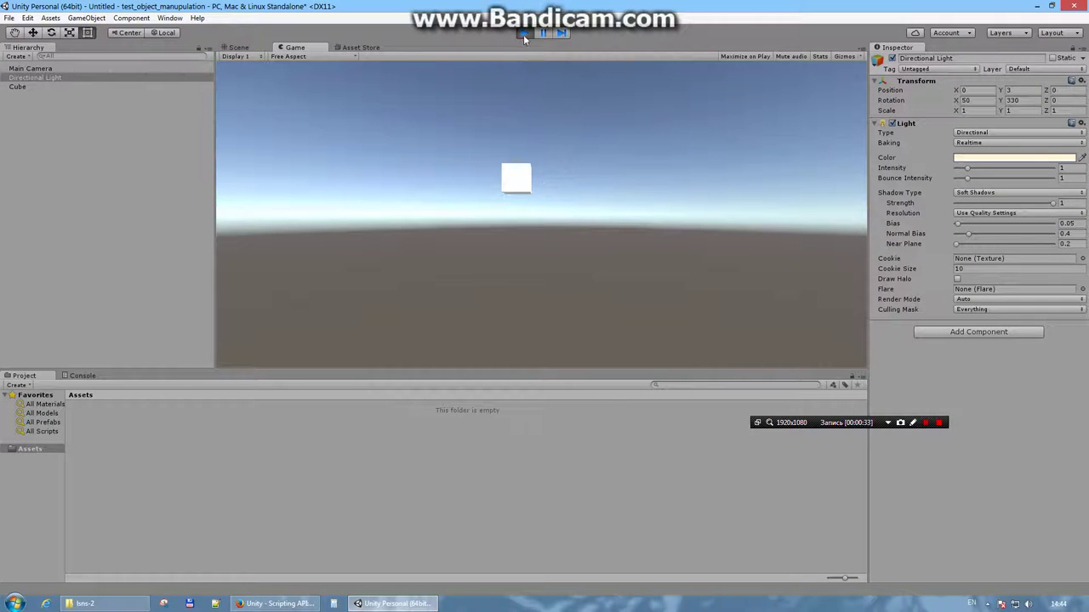
pyautogui.click(524, 33)
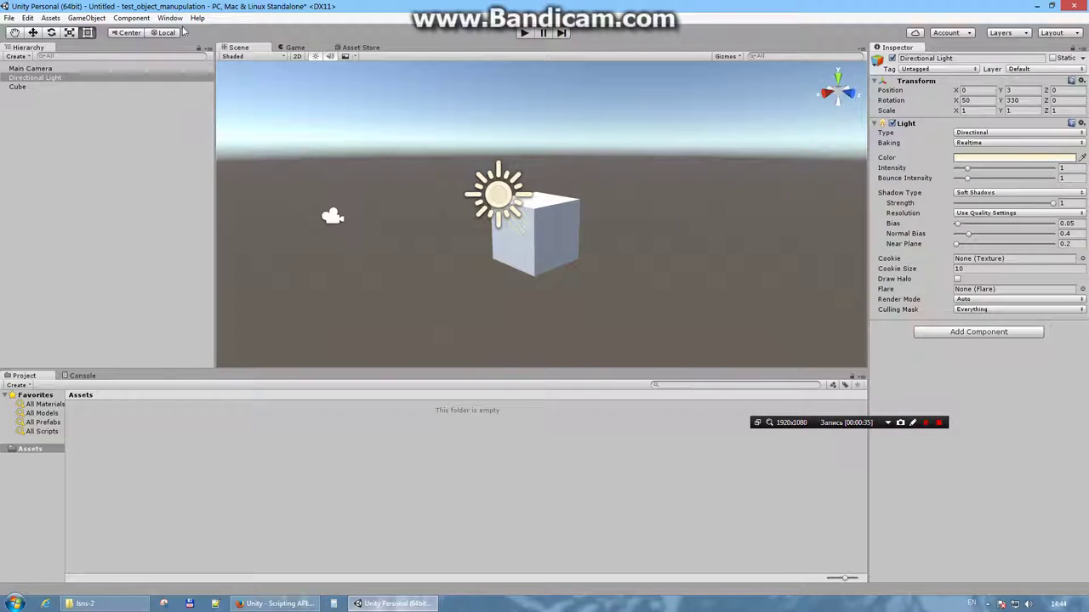
# Add a UI Button, with its Canvas and EventSystem, from the Hierarchy's UI menu
pyautogui.rightClick(27, 115)
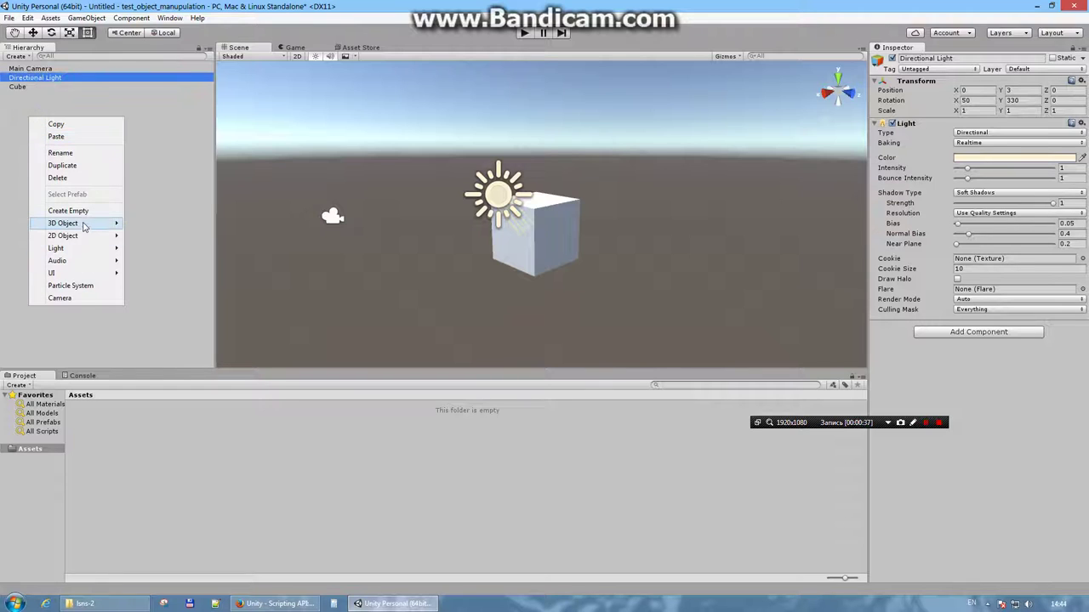
pyautogui.moveTo(82, 275)
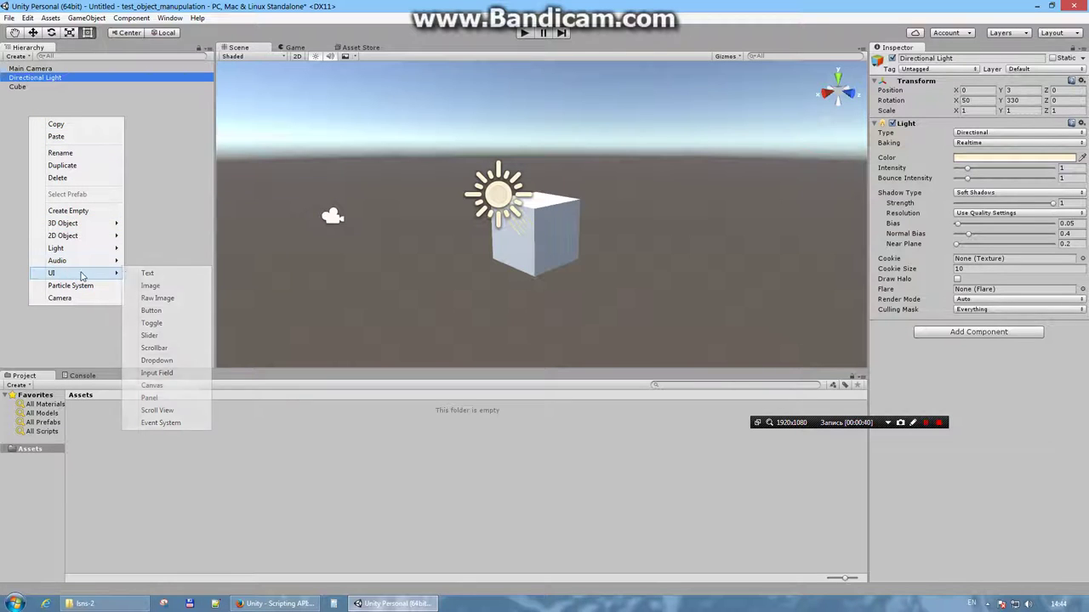
pyautogui.click(151, 310)
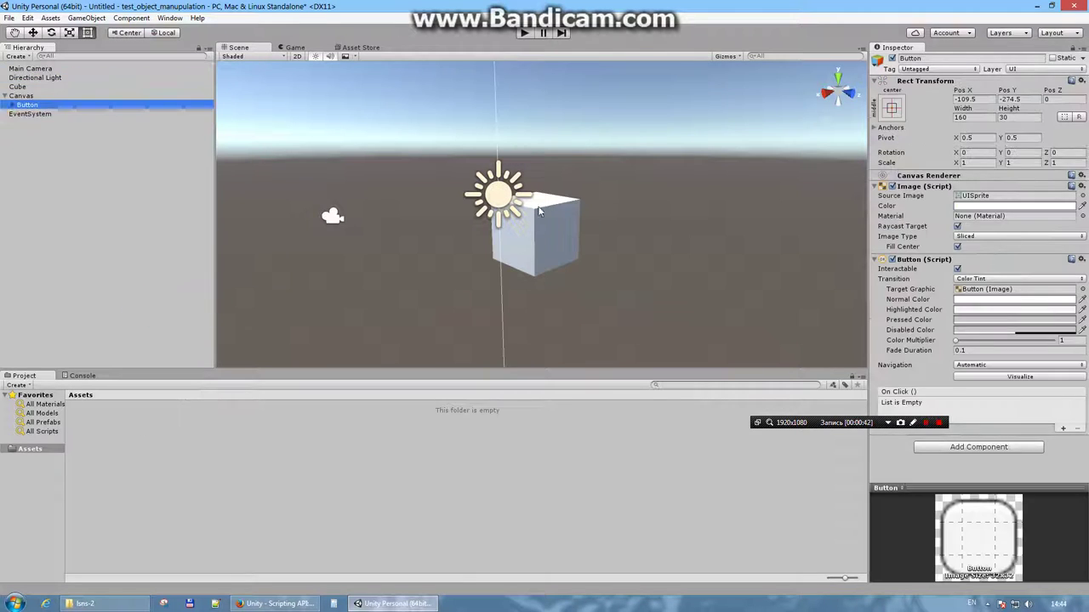
pyautogui.scroll(-2, 581, 217)
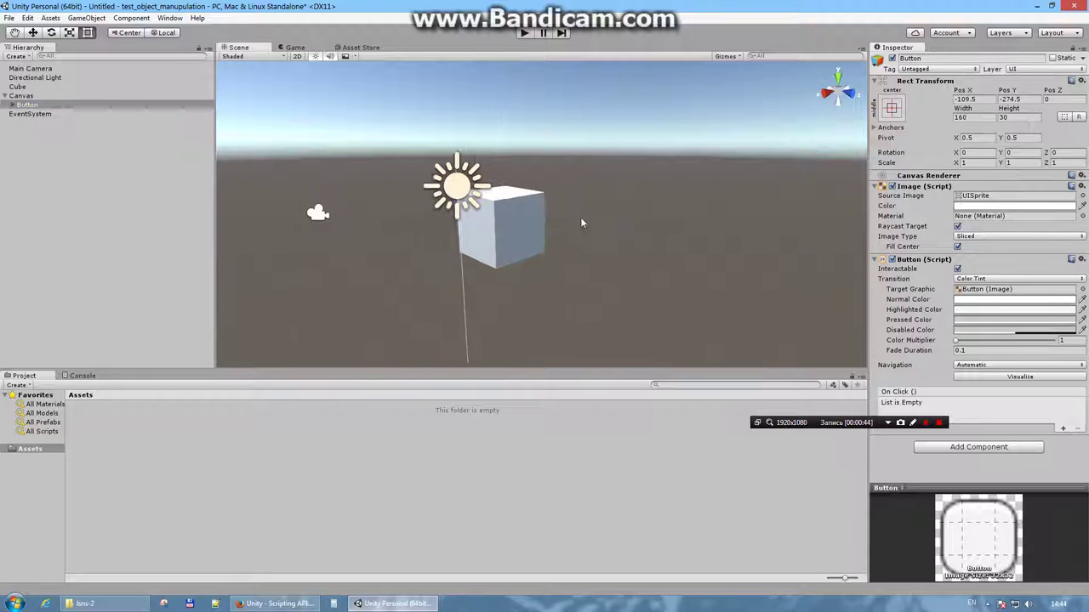
pyautogui.scroll(-2, 576, 230)
pyautogui.scroll(-2, 577, 232)
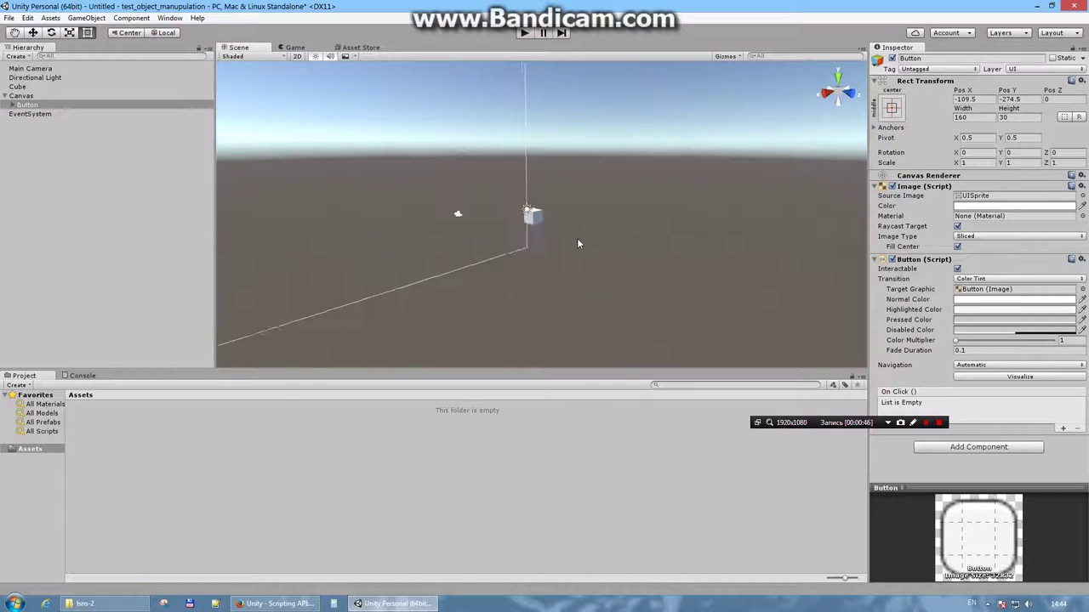
# Frame the canvas and Button in the Scene view, then start play mode
pyautogui.click(299, 56)
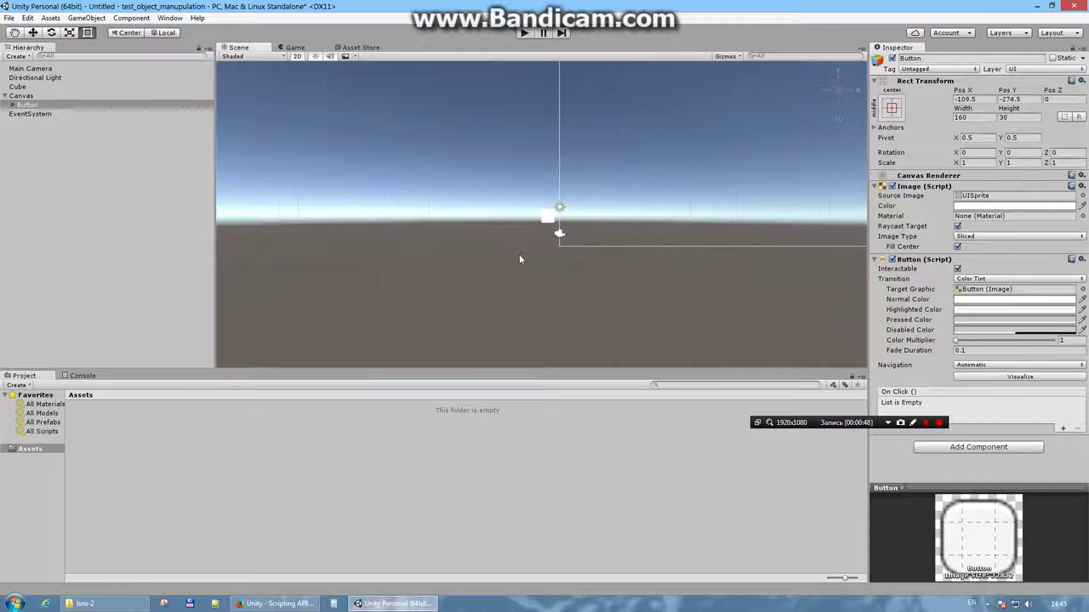
pyautogui.moveTo(517, 260)
pyautogui.mouseDown(button='middle')
pyautogui.moveTo(421, 207)
pyautogui.moveTo(467, 226)
pyautogui.moveTo(429, 162)
pyautogui.mouseUp(button='middle')
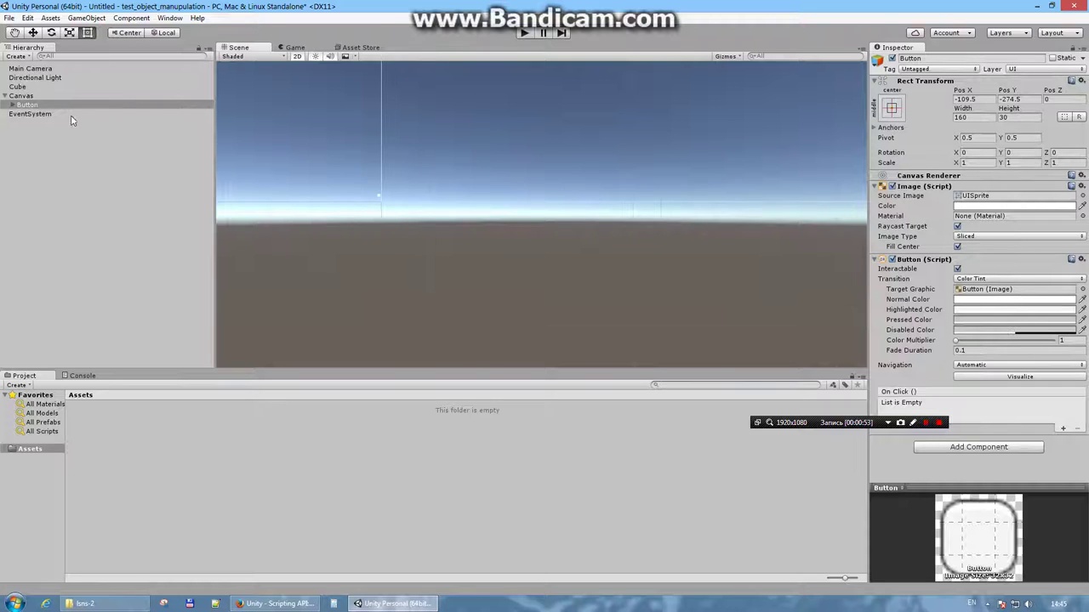
pyautogui.click(51, 105)
pyautogui.moveTo(548, 147)
pyautogui.mouseDown(button='middle')
pyautogui.moveTo(451, 267)
pyautogui.moveTo(499, 242)
pyautogui.mouseUp(button='middle')
pyautogui.scroll(3, 498, 242)
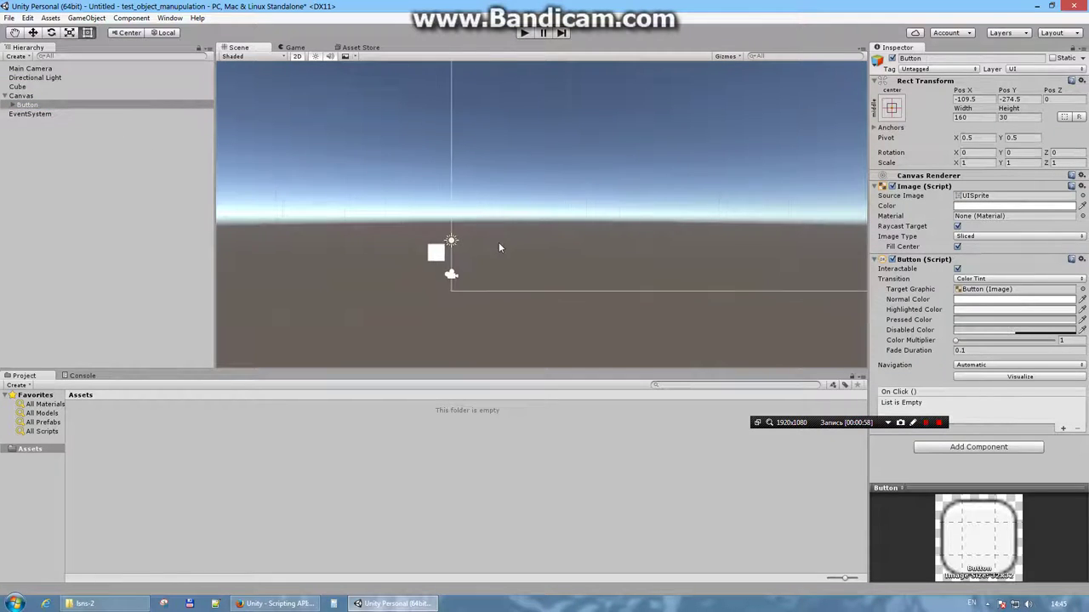
pyautogui.scroll(2, 498, 243)
pyautogui.click(524, 32)
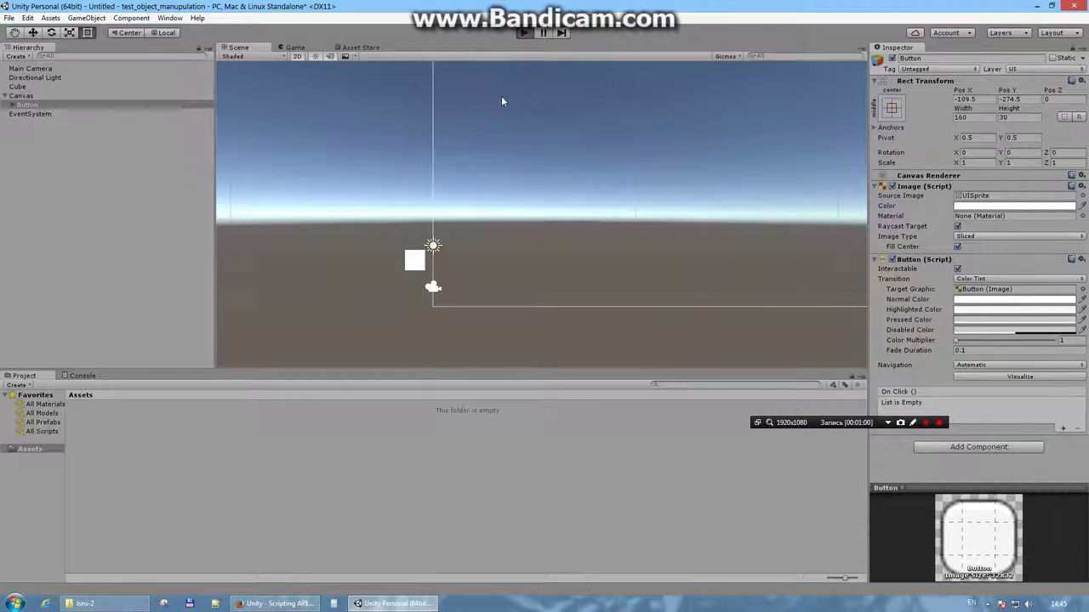
# Enlarge the Game view, press the in-game Button, and stop play mode
pyautogui.moveTo(478, 368); pyautogui.dragTo(480, 409)
pyautogui.click(479, 393)
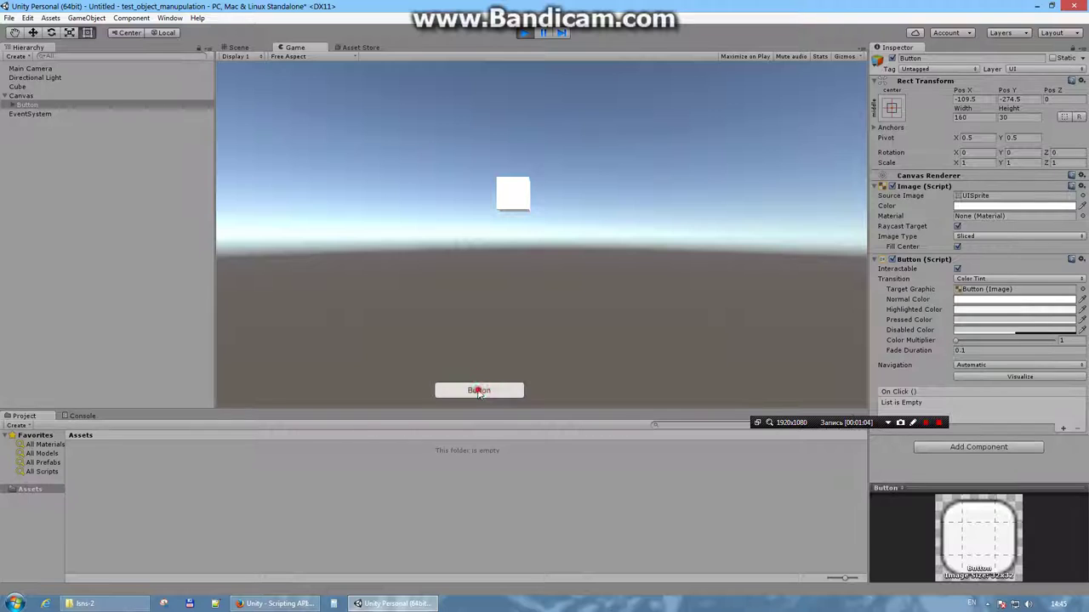
pyautogui.click(524, 32)
# Drag the Button to the canvas's lower-left, at Pos X -486 and Pos Y -284
pyautogui.scroll(-2, 476, 158)
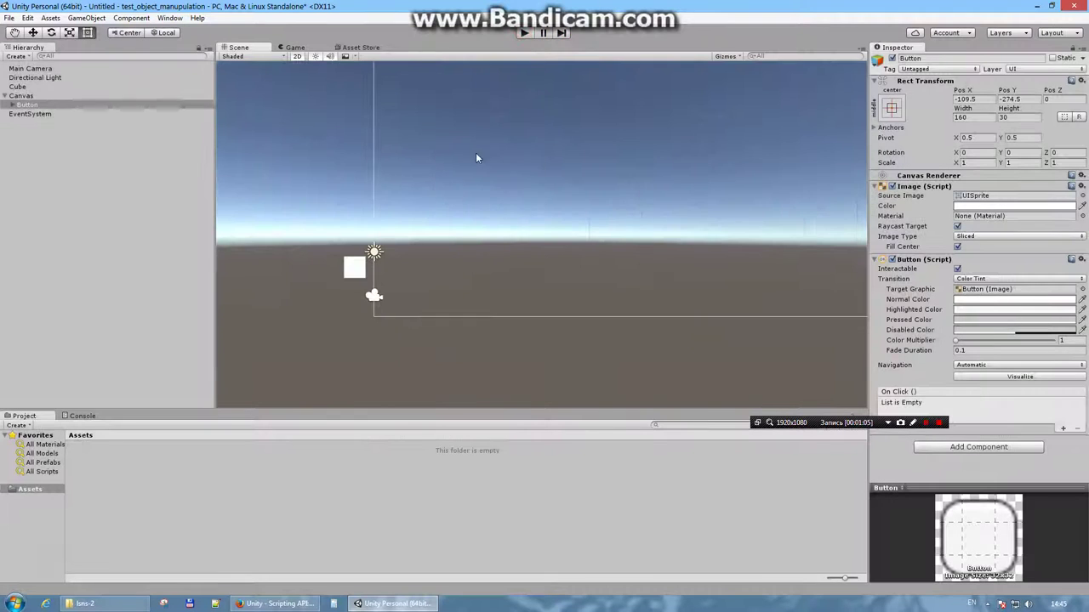
pyautogui.scroll(-2, 472, 267)
pyautogui.scroll(-2, 472, 267)
pyautogui.scroll(-2, 472, 268)
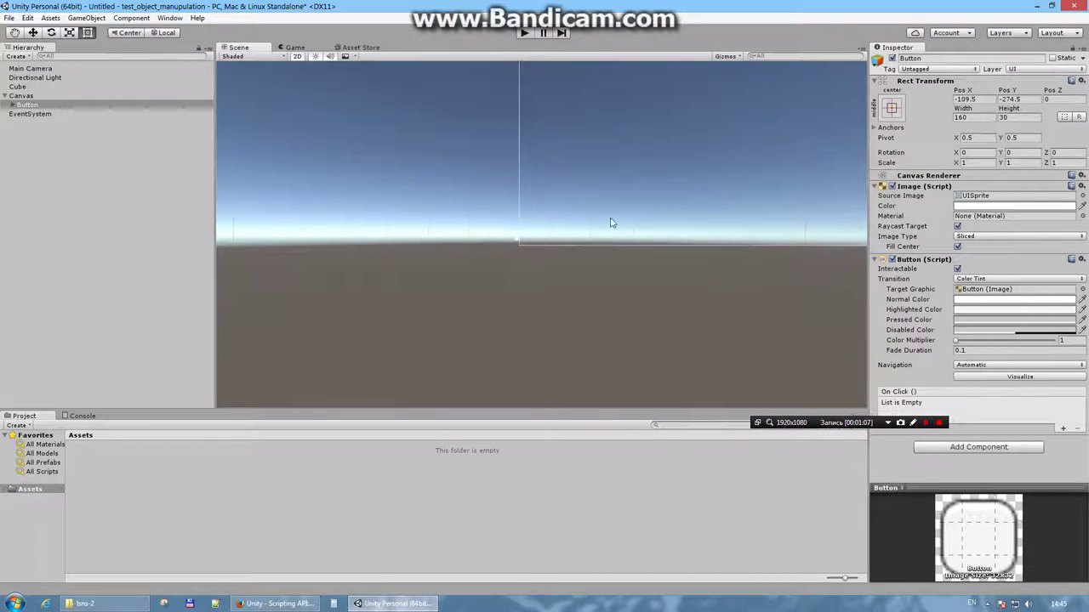
pyautogui.scroll(3, 561, 216)
pyautogui.scroll(3, 437, 243)
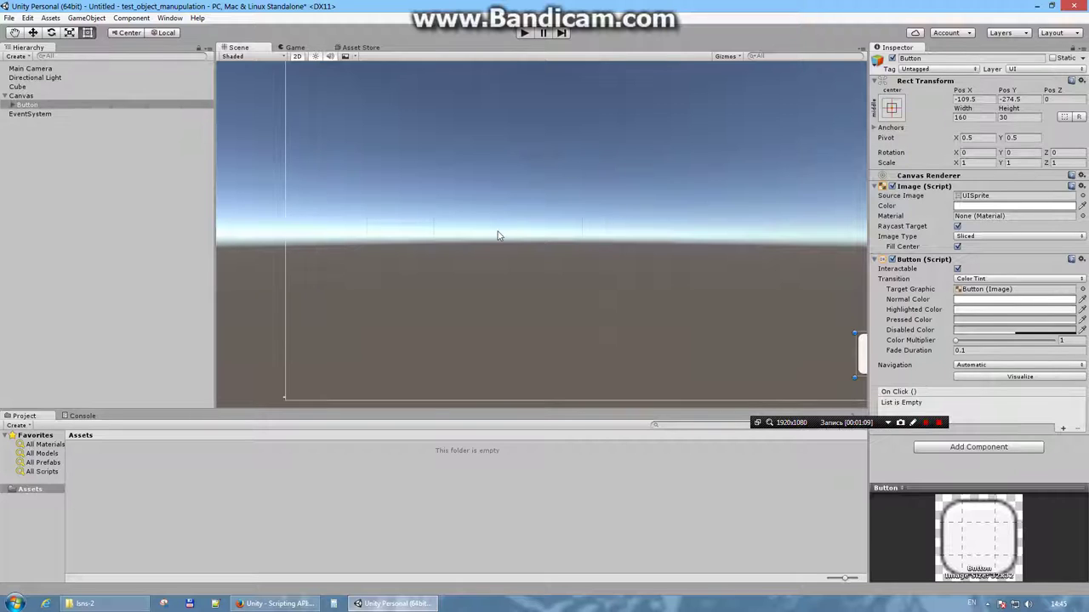
pyautogui.scroll(-2, 499, 235)
pyautogui.scroll(-1, 477, 248)
pyautogui.scroll(-1, 478, 246)
pyautogui.moveTo(480, 251); pyautogui.dragTo(412, 267, button='middle')
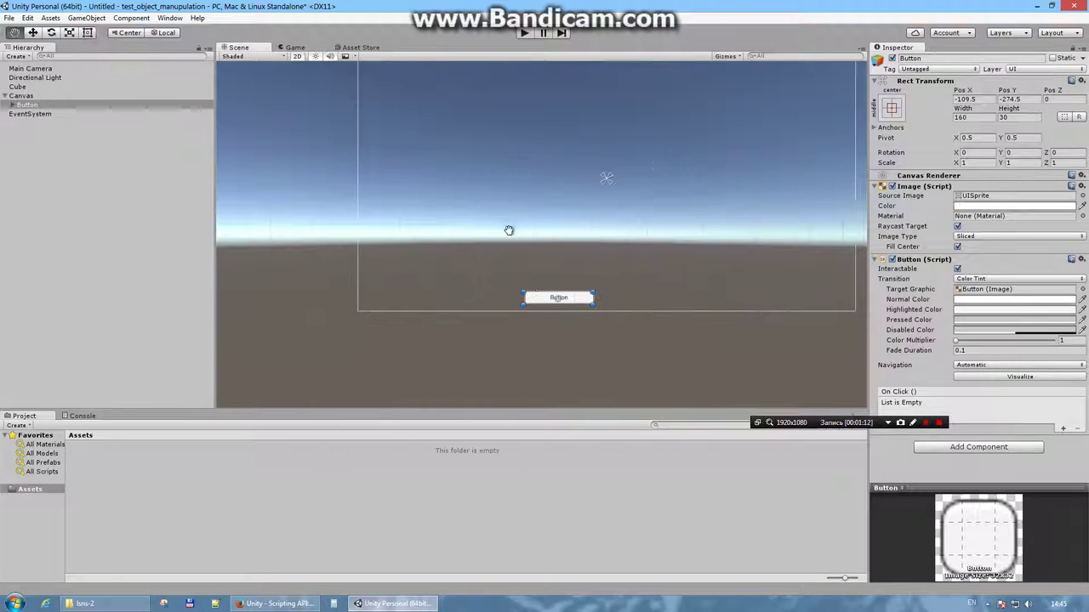
pyautogui.moveTo(556, 317); pyautogui.dragTo(352, 319)
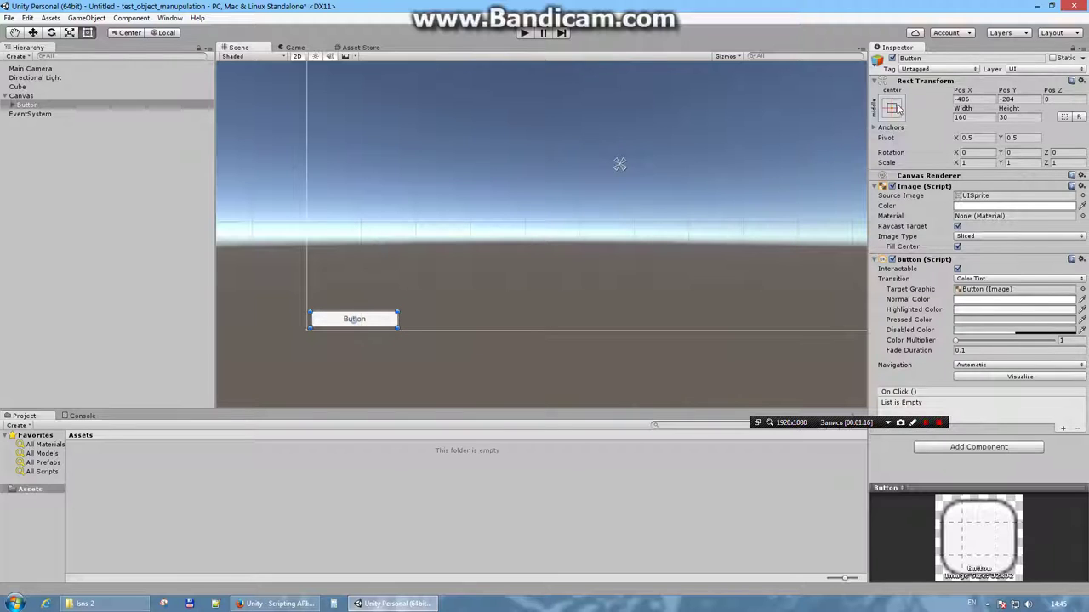
# Anchor the Button to the canvas's bottom-left, giving Pos X 88 and Pos Y 22
pyautogui.click(892, 107)
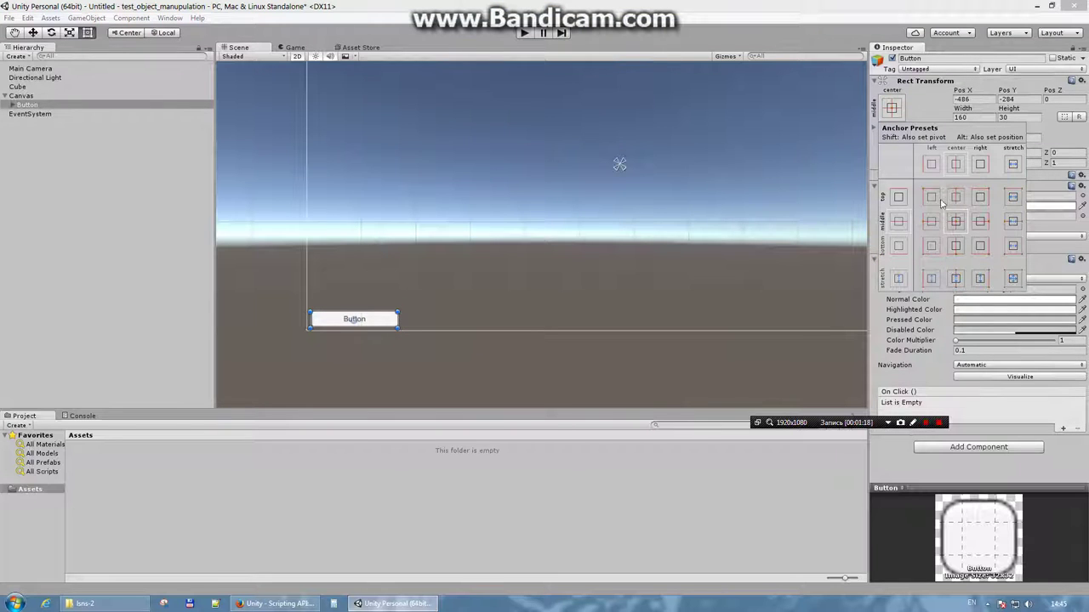
pyautogui.click(930, 246)
pyautogui.moveTo(474, 267); pyautogui.dragTo(549, 228, button='middle')
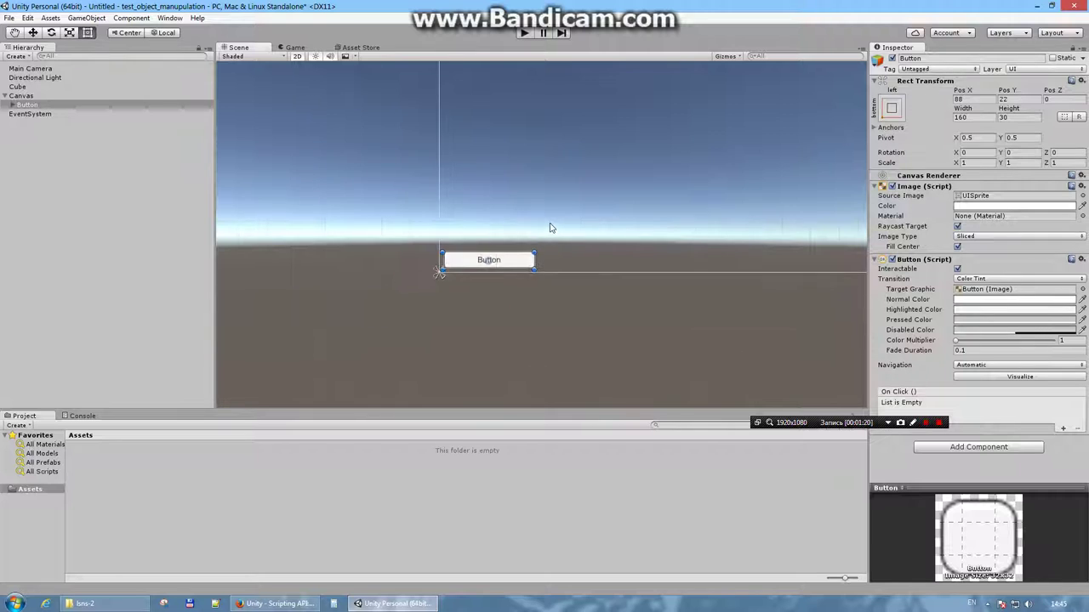
pyautogui.scroll(5, 549, 228)
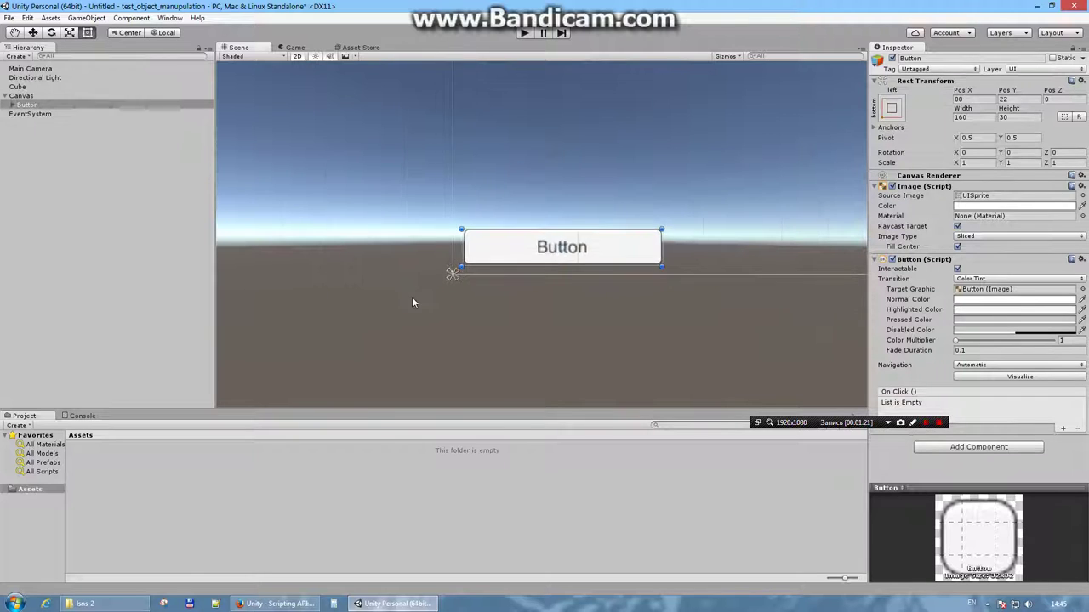
pyautogui.scroll(4, 433, 298)
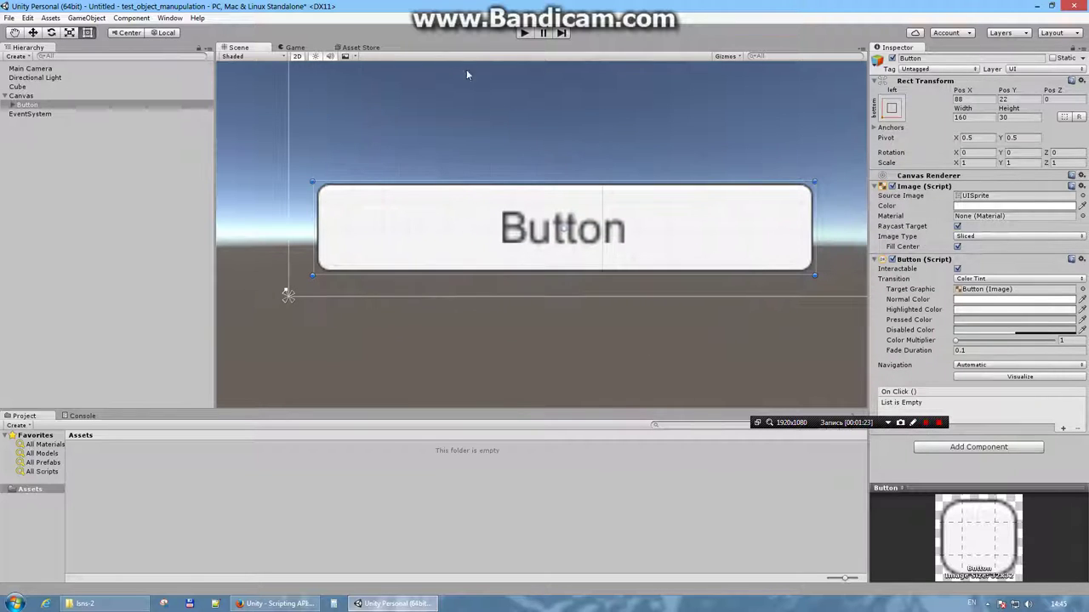
# Inspect the Button and Canvas, then select the Cube to show its components
pyautogui.click(43, 310)
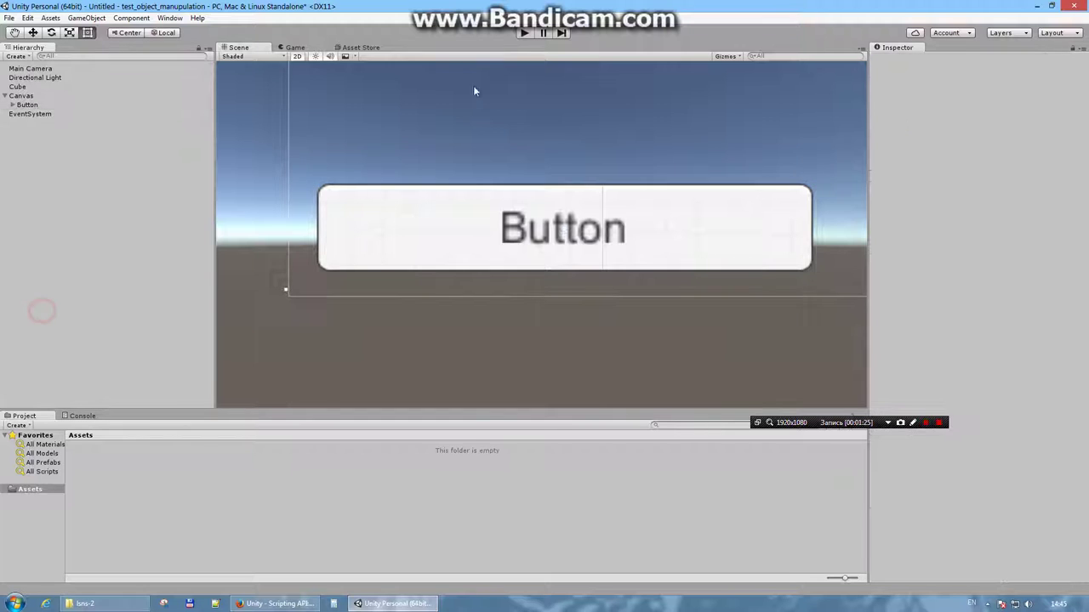
pyautogui.click(26, 104)
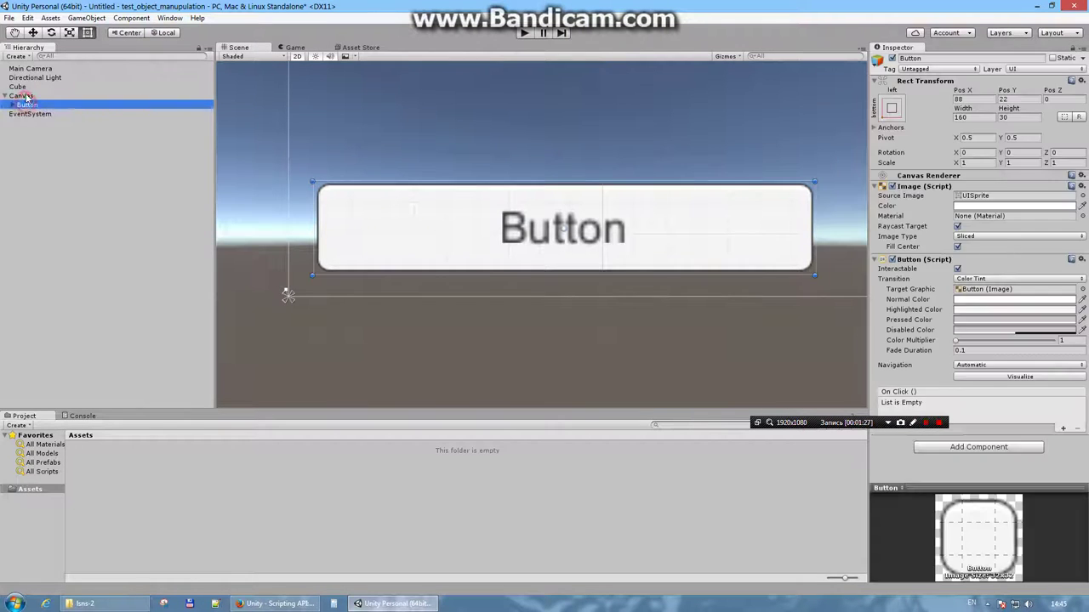
pyautogui.click(21, 95)
pyautogui.click(26, 104)
pyautogui.click(36, 139)
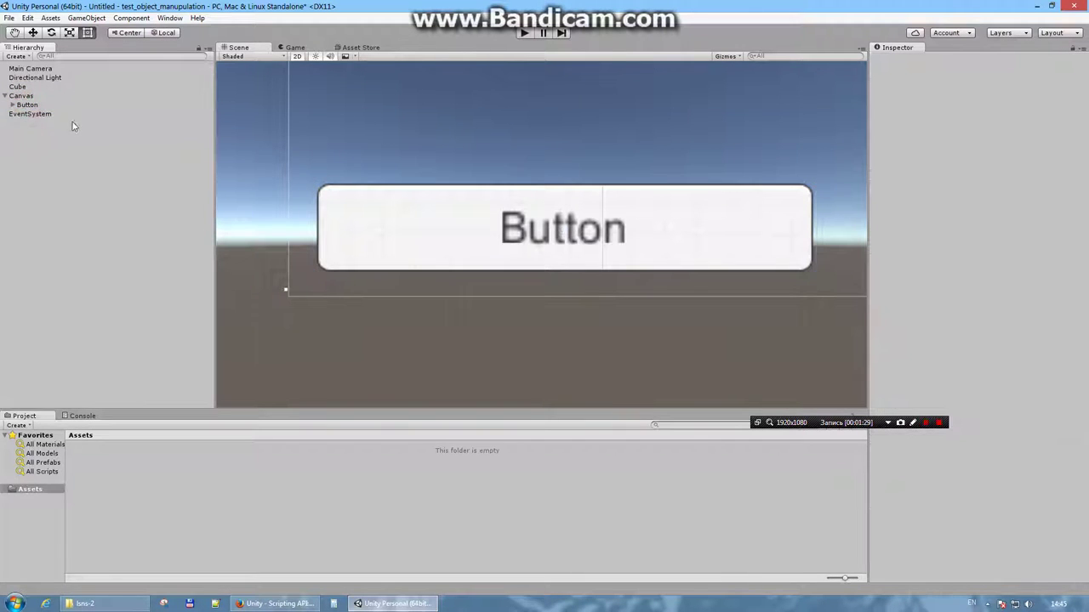
pyautogui.click(20, 87)
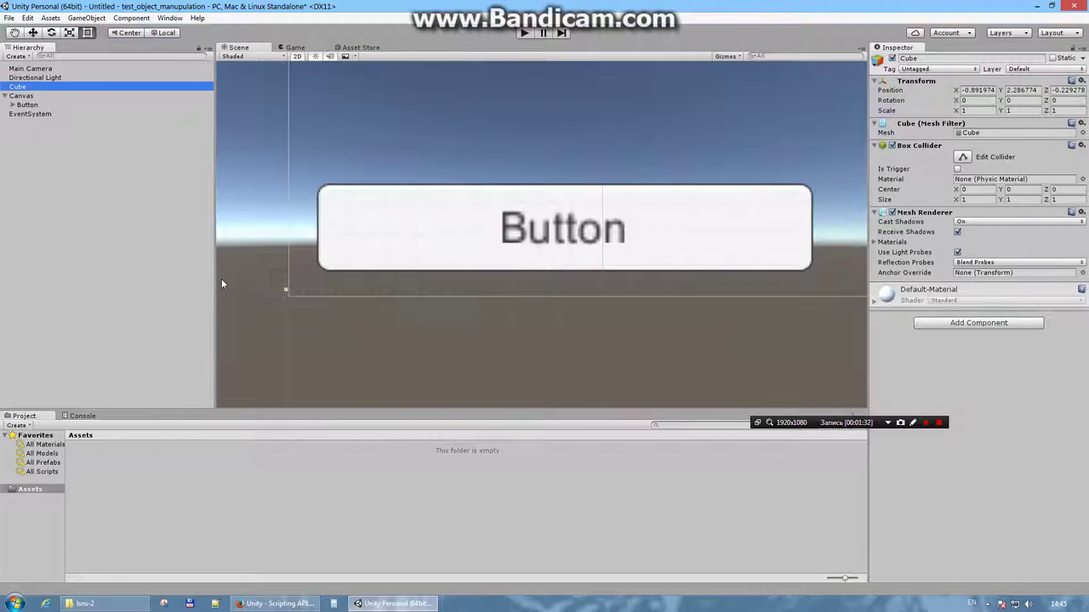
# Create a C# script named Logic in the Assets folder
pyautogui.click(28, 486)
pyautogui.rightClick(114, 488)
pyautogui.moveTo(156, 283)
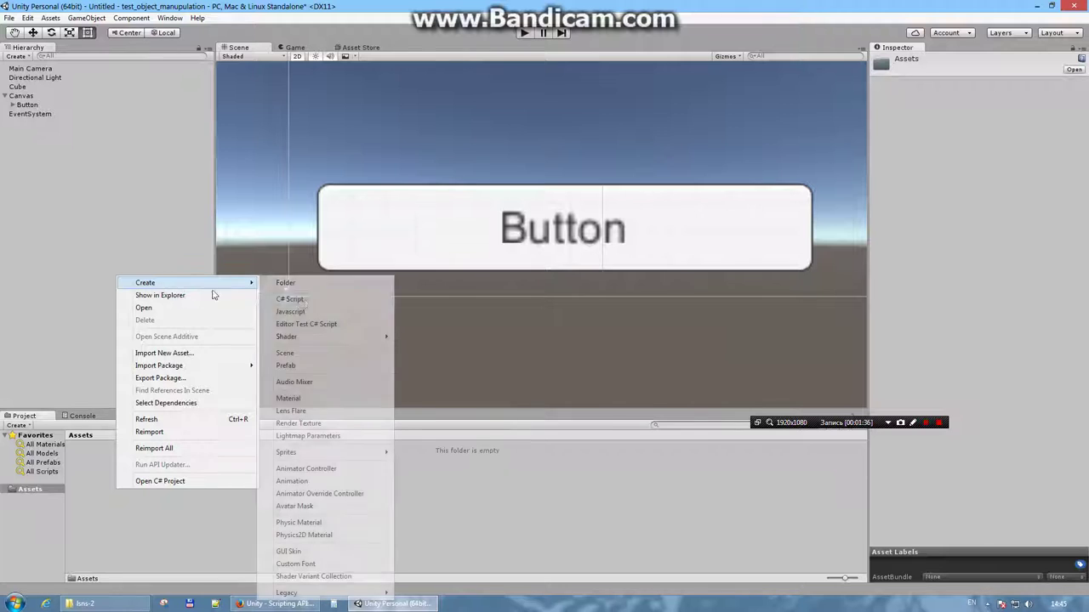
pyautogui.click(296, 300)
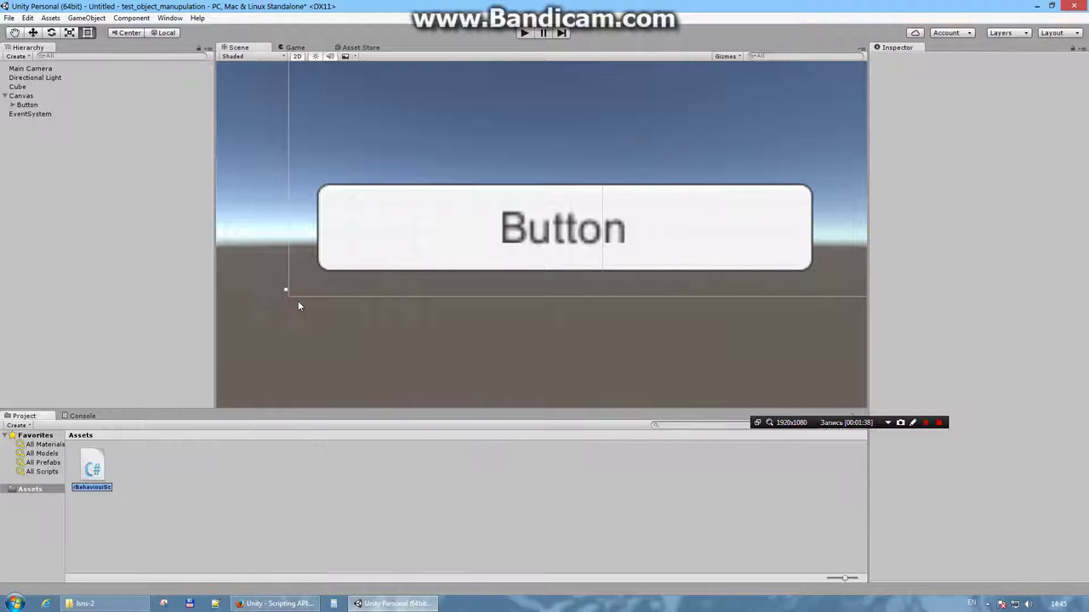
pyautogui.write('La')
pyautogui.press('Return')
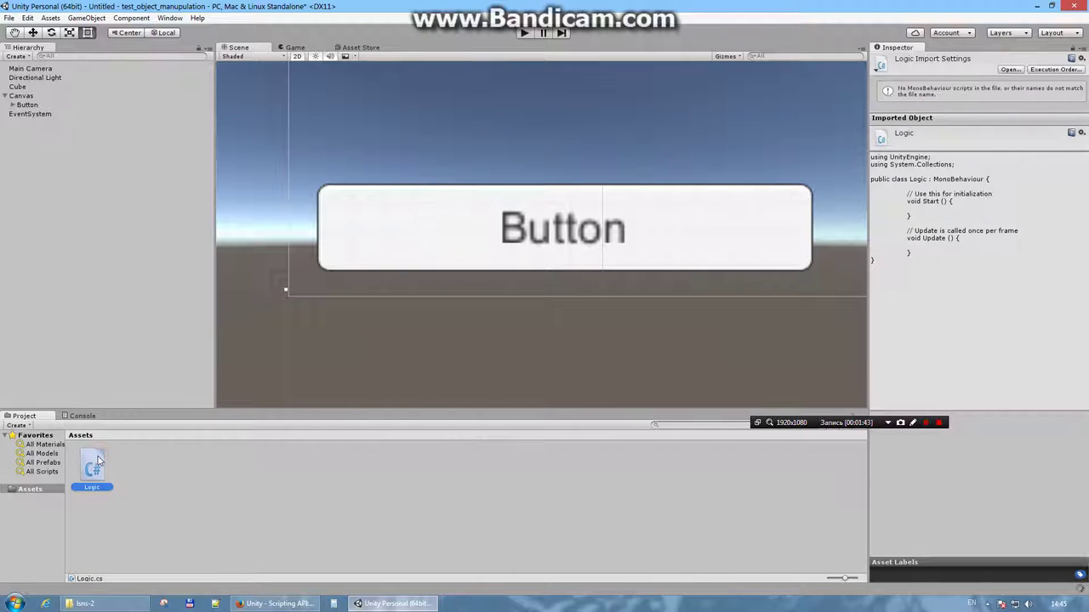
# Open Logic.cs in Visual Studio, then return to the Unity editor
pyautogui.doubleClick(96, 461)
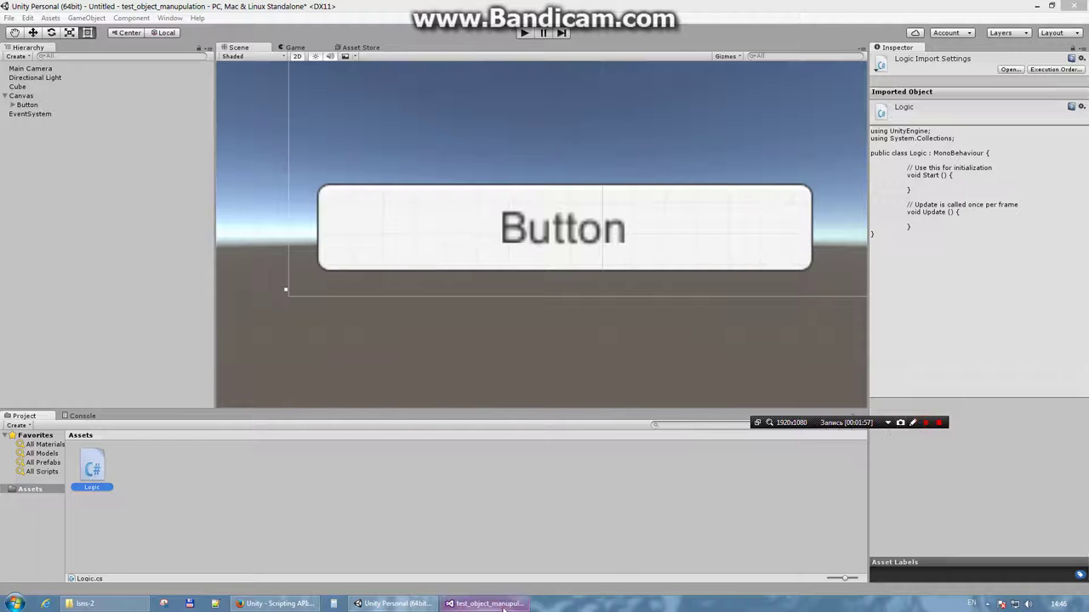
pyautogui.click(503, 606)
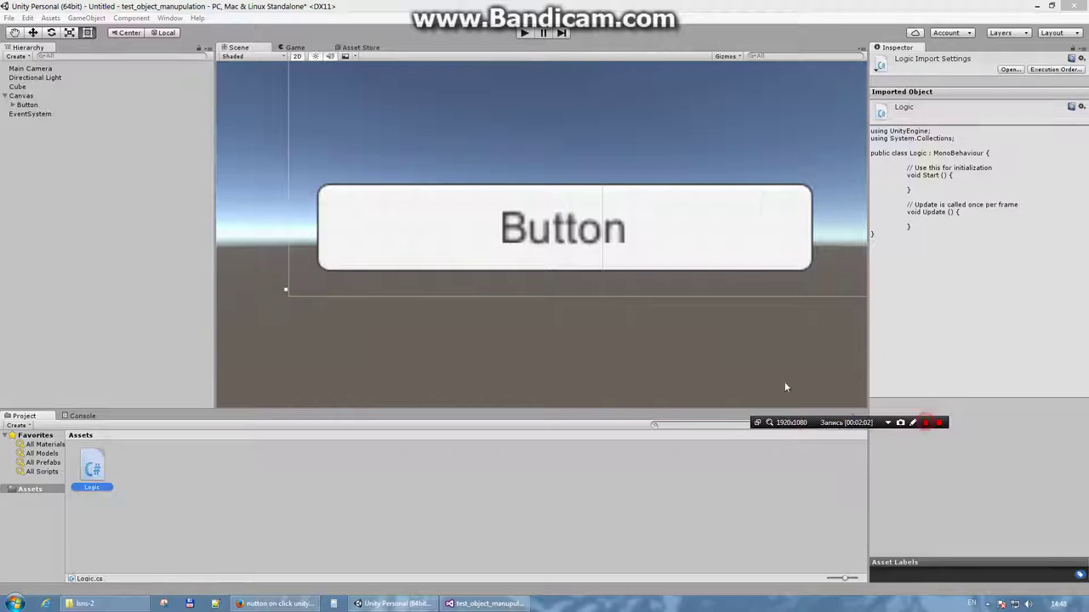
pyautogui.click(73, 160)
pyautogui.click(87, 18)
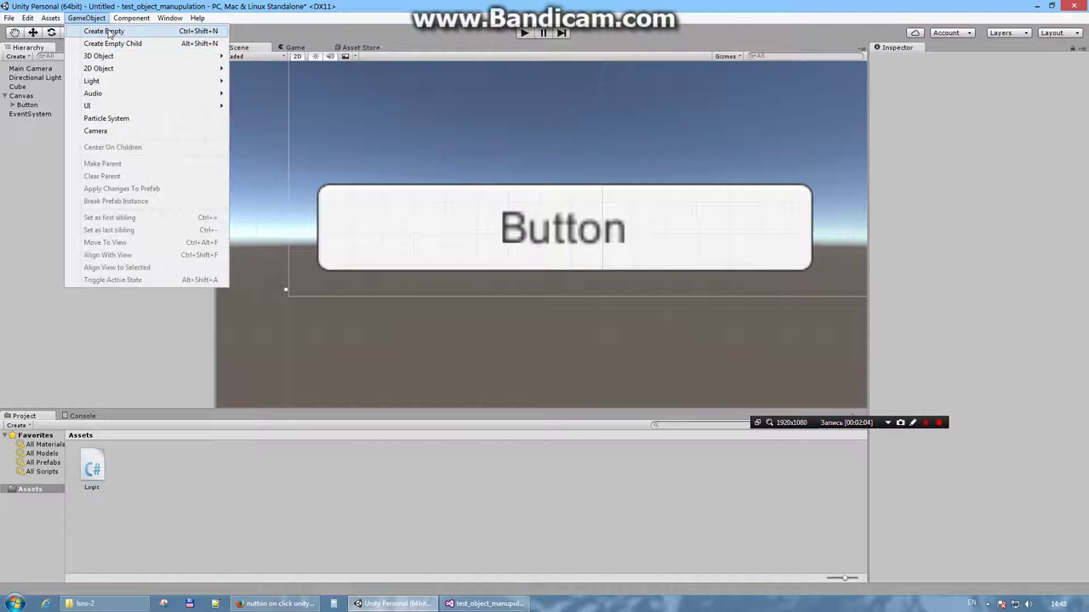
# Create an empty GameObject, rename it GameLogic, and attach the Logic script to it
pyautogui.click(109, 31)
pyautogui.click(952, 57)
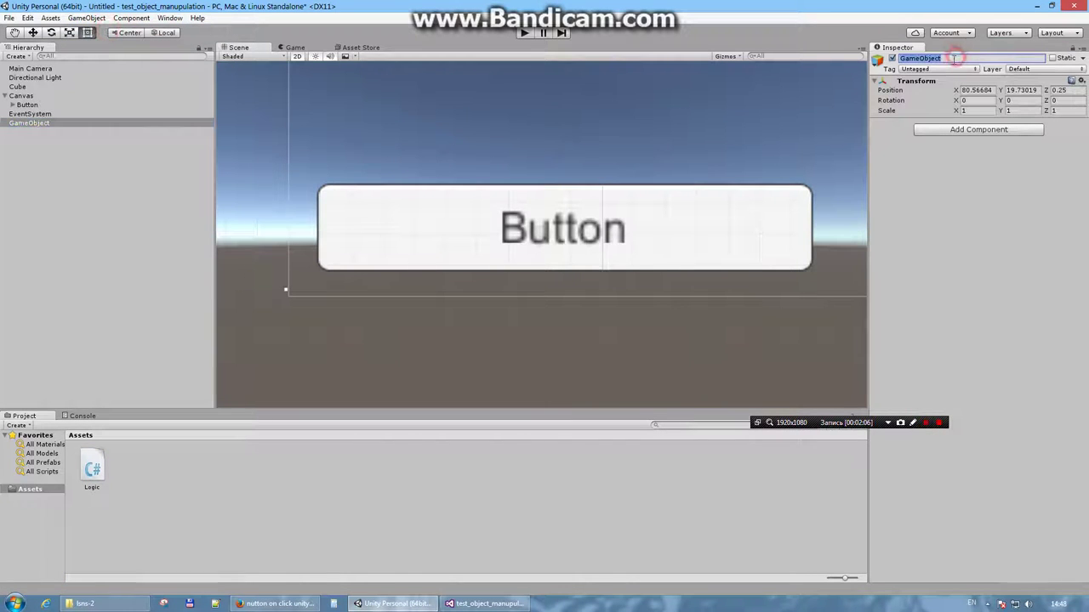
pyautogui.write('Ga')
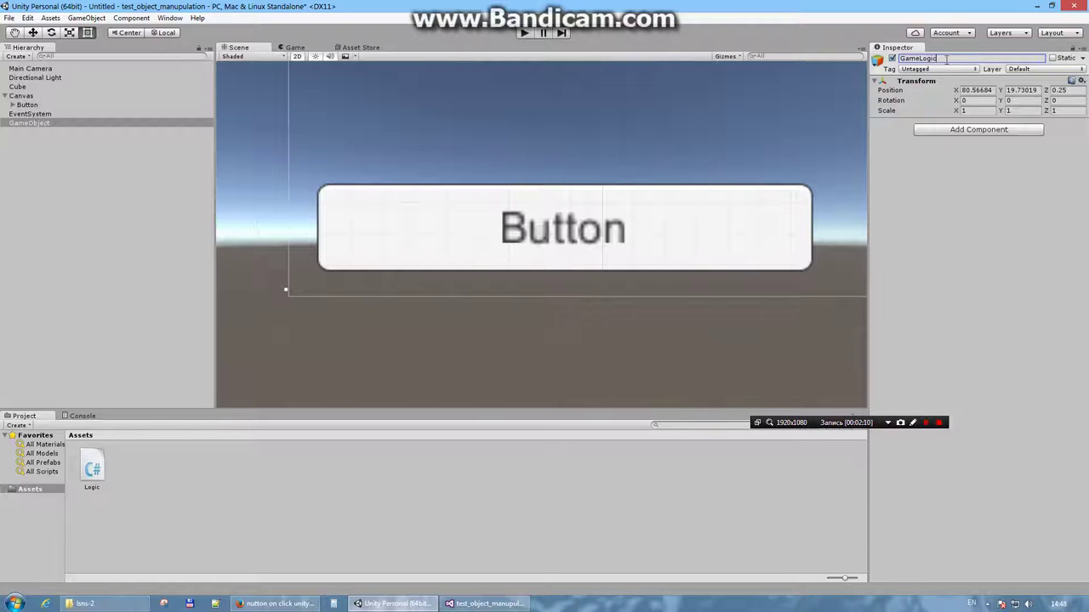
pyautogui.click(41, 125)
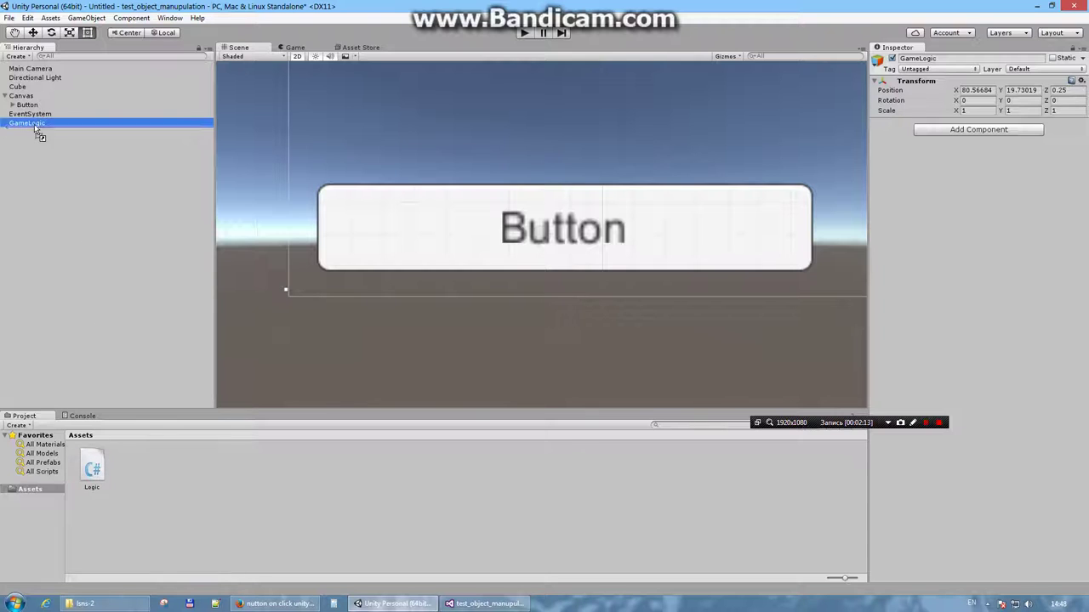
pyautogui.moveTo(93, 469); pyautogui.dragTo(35, 126)
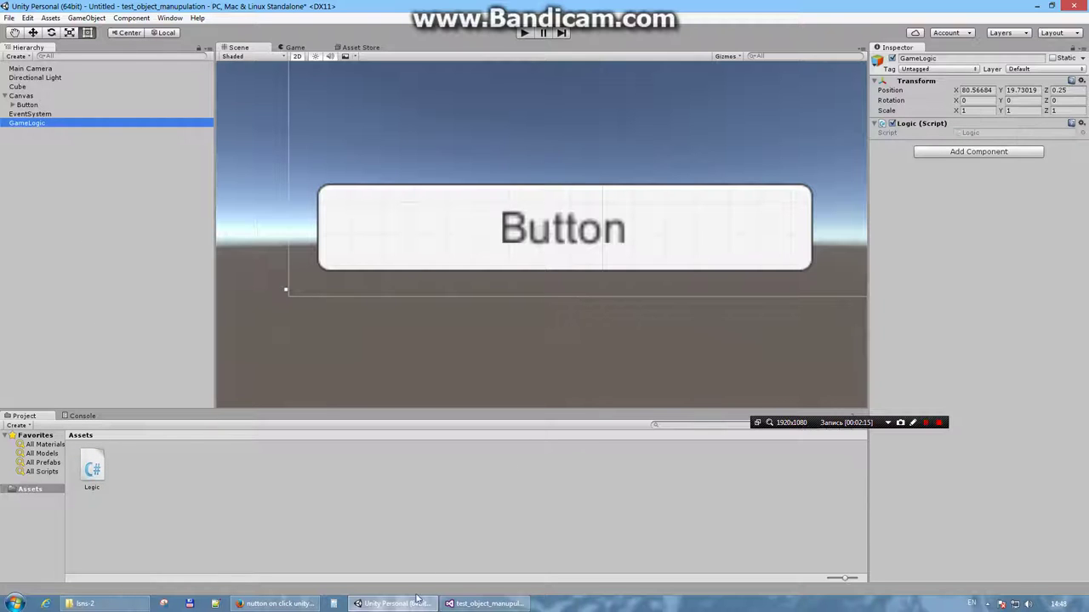
pyautogui.click(474, 598)
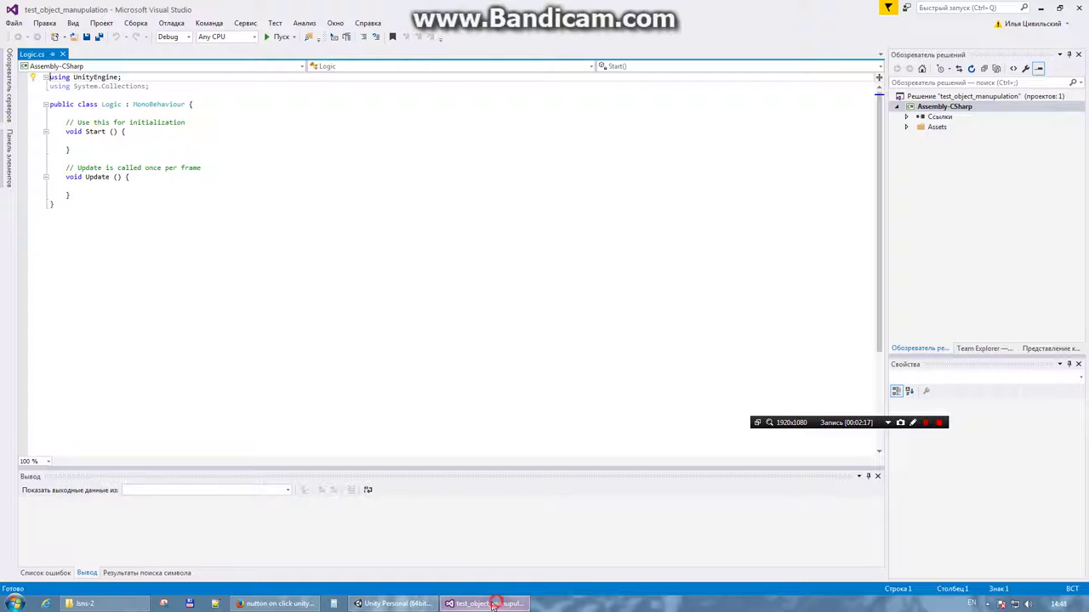
# Add a public void onButtonClick() method below Update, fix its name typo, and save
pyautogui.click(153, 166)
pyautogui.click(143, 178)
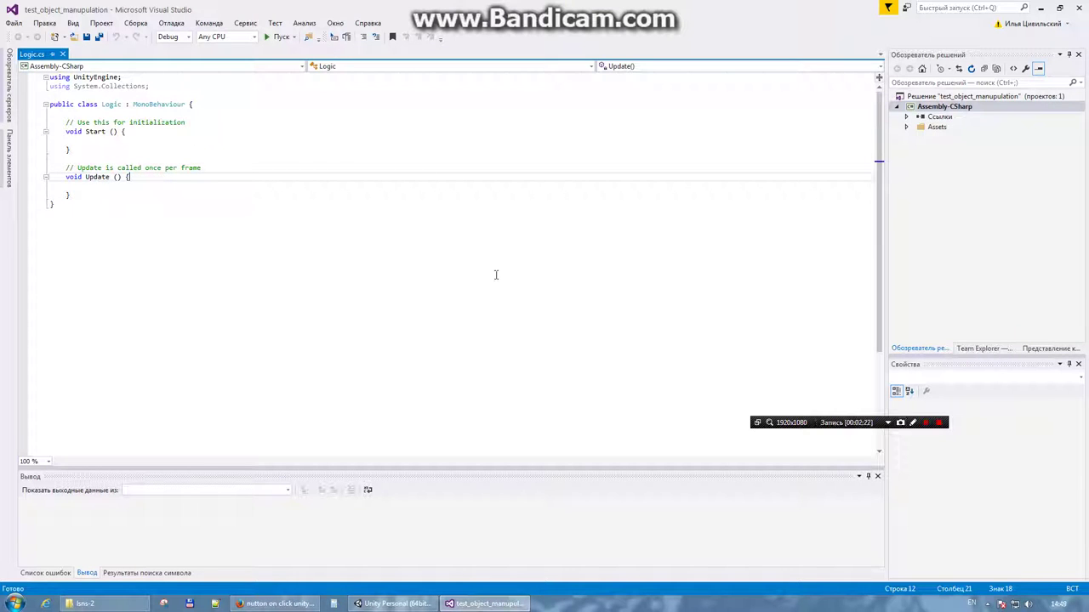
pyautogui.click(110, 191)
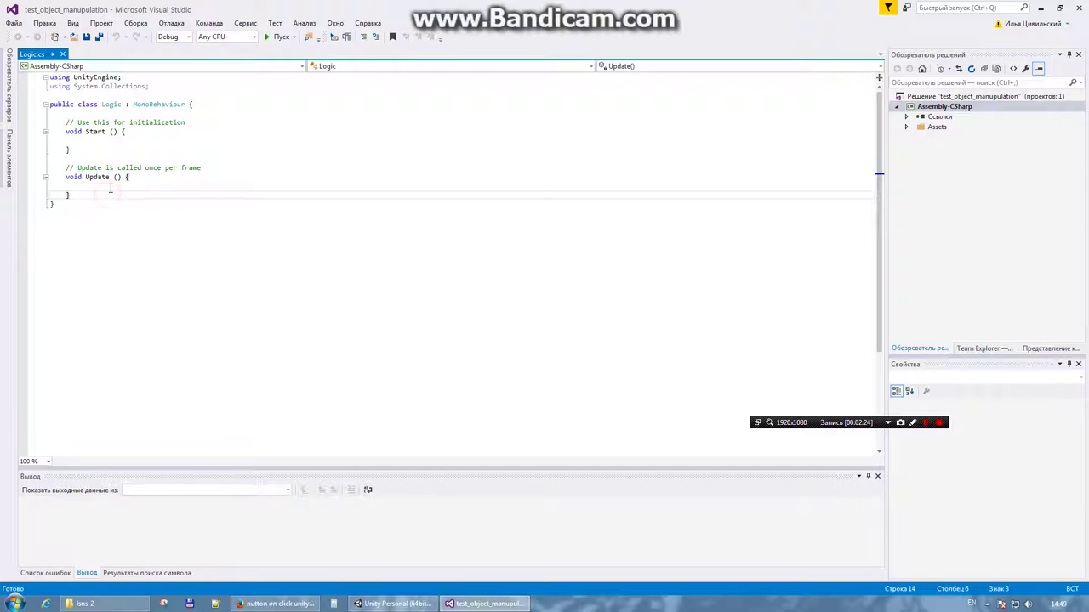
pyautogui.press('Return')
pyautogui.press('Return')
pyautogui.write('public')
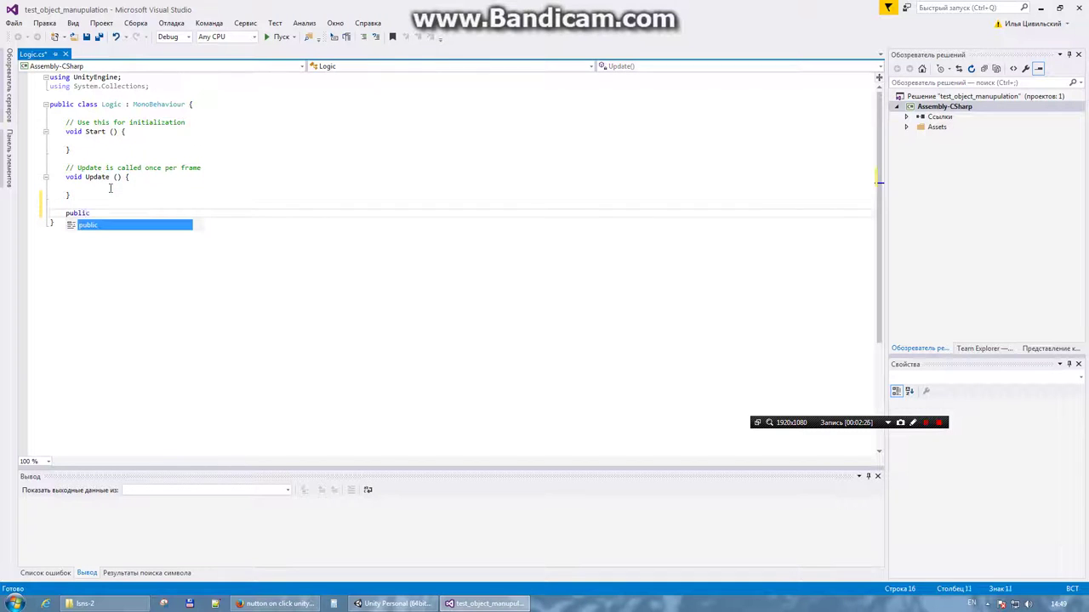
pyautogui.write(' void ob\\nButtonClick() {')
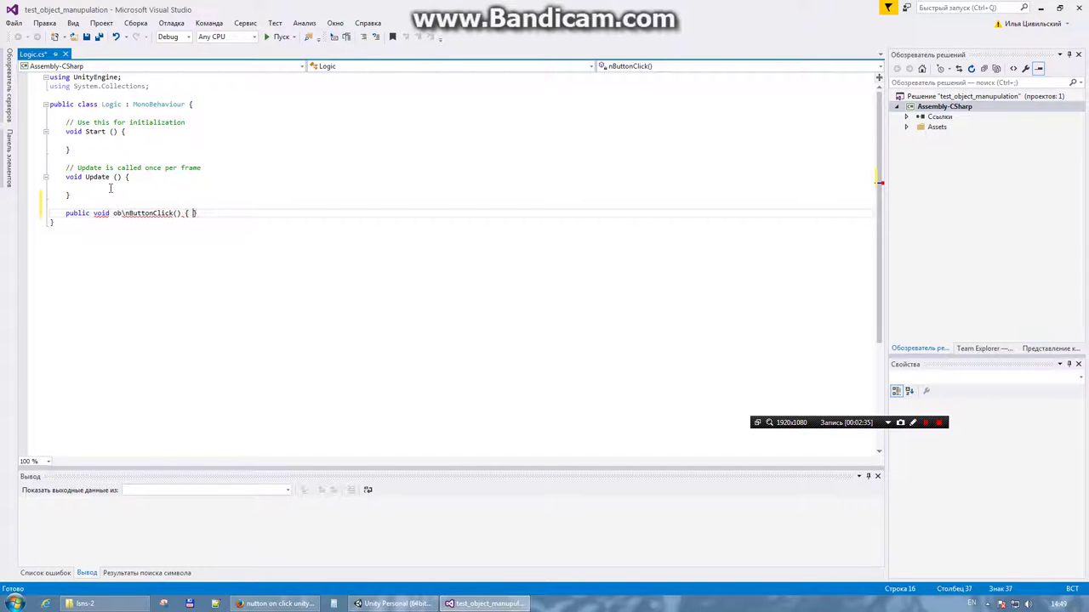
pyautogui.press('Return')
pyautogui.click(126, 217)
pyautogui.press('BackSpace')
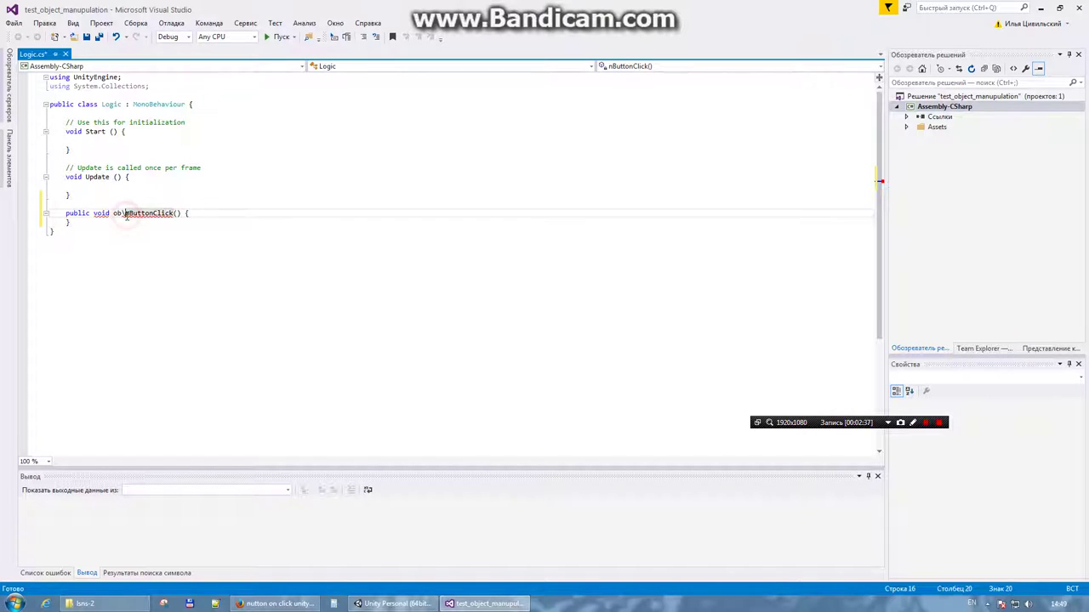
pyautogui.hotkey('ctrl', 's')
# Put Debug.Log("button clicked") inside onButtonClick and save Logic.cs
pyautogui.click(182, 212)
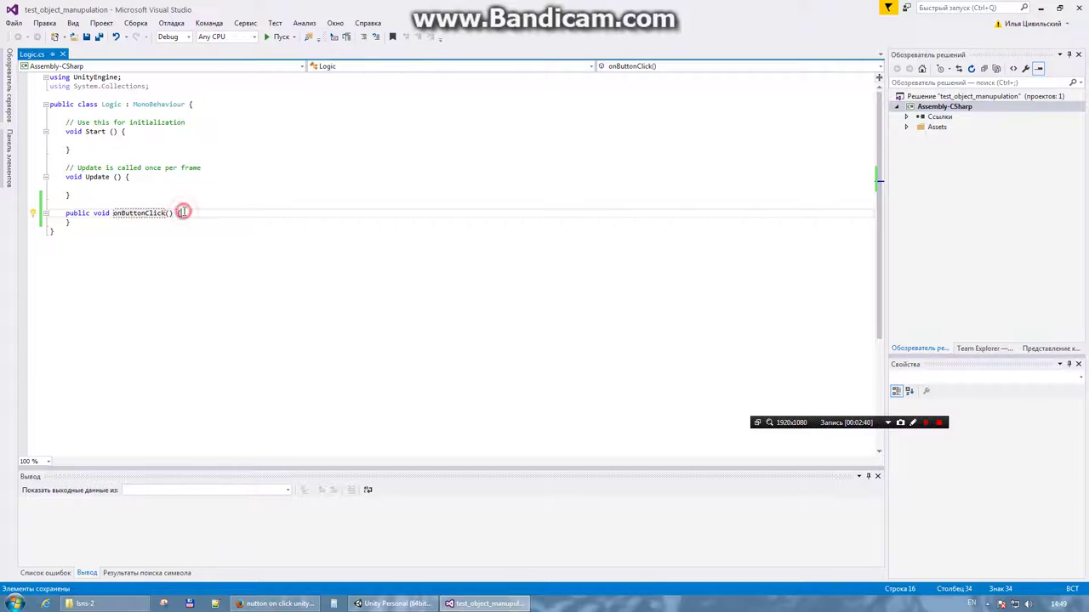
pyautogui.press('Return')
pyautogui.write('Debug')
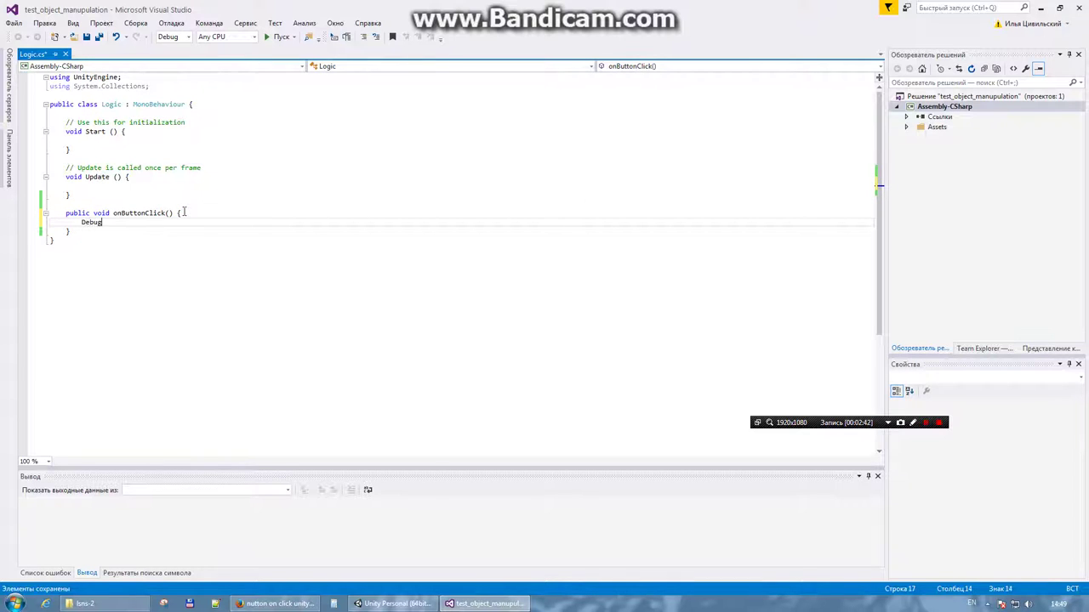
pyautogui.write('.Log')
pyautogui.press('Escape')
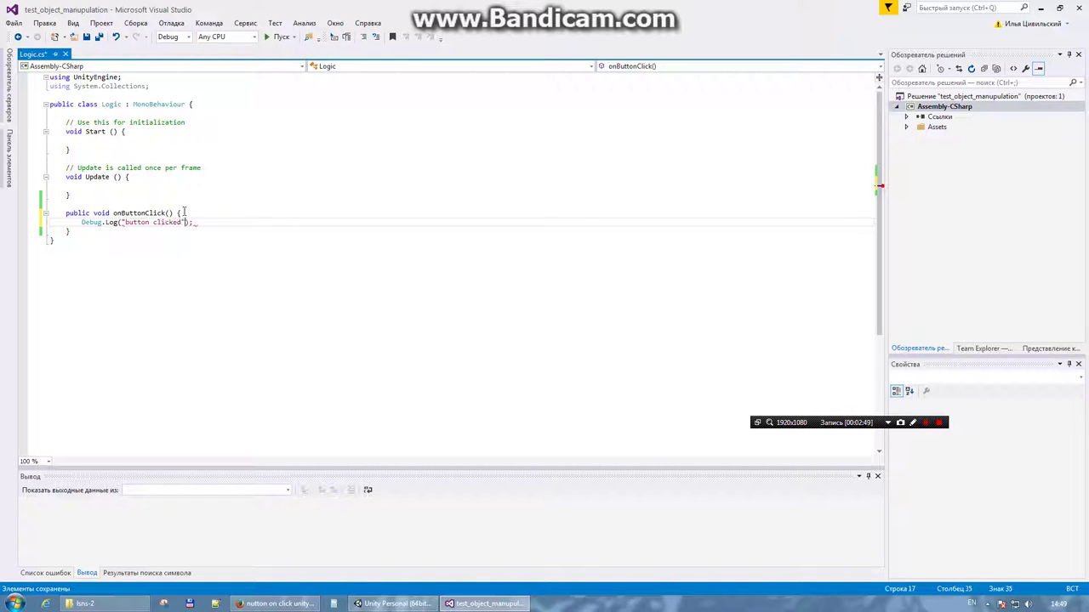
pyautogui.hotkey('ctrl', 's')
pyautogui.click(394, 603)
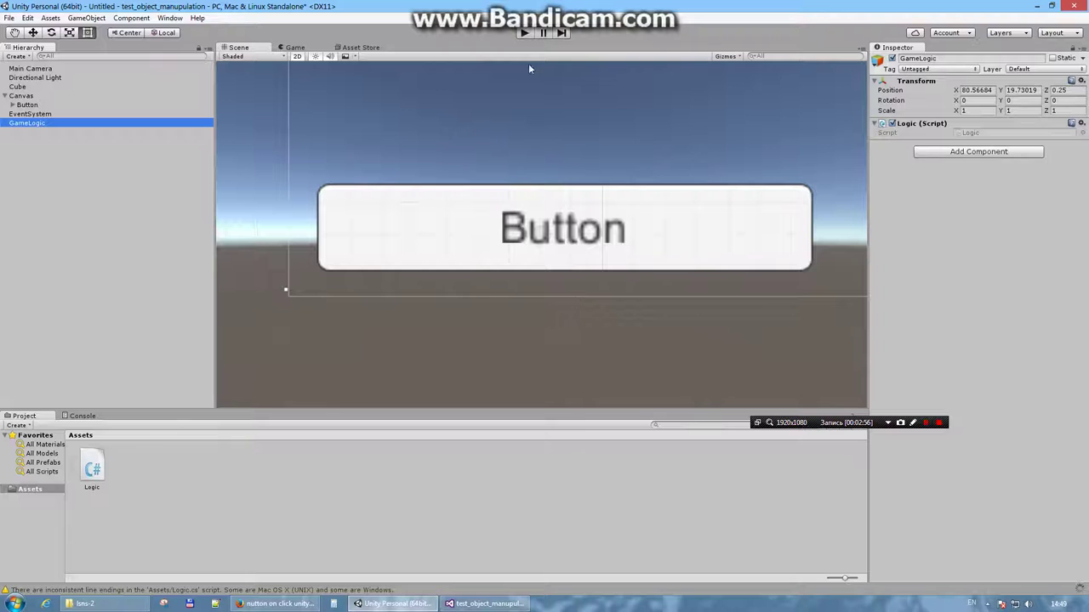
# Run the game, press the in-game Button twice with the Console shown, then stop
pyautogui.click(521, 36)
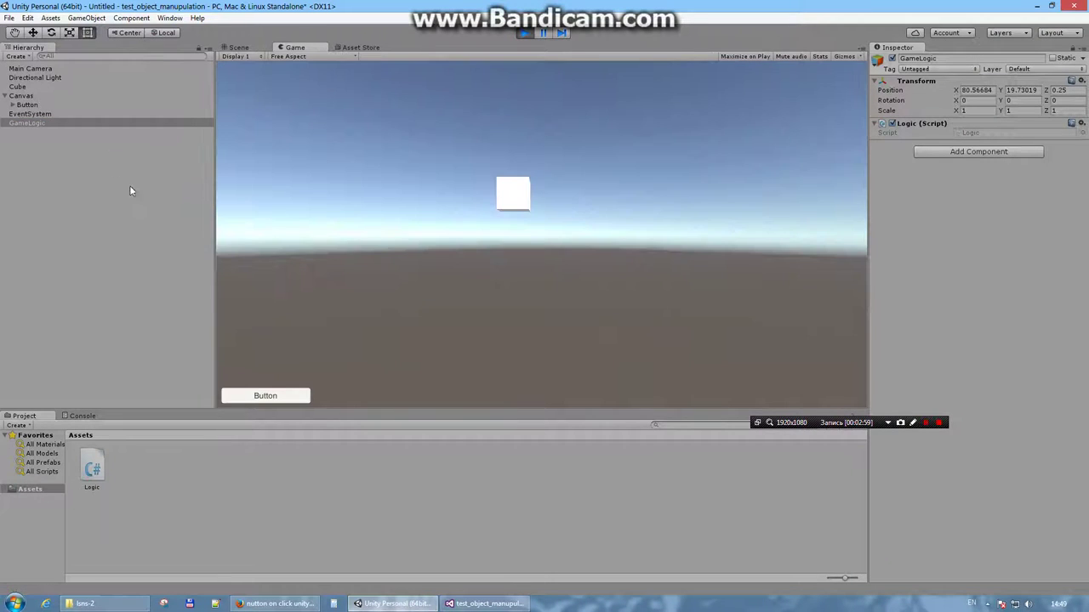
pyautogui.click(82, 417)
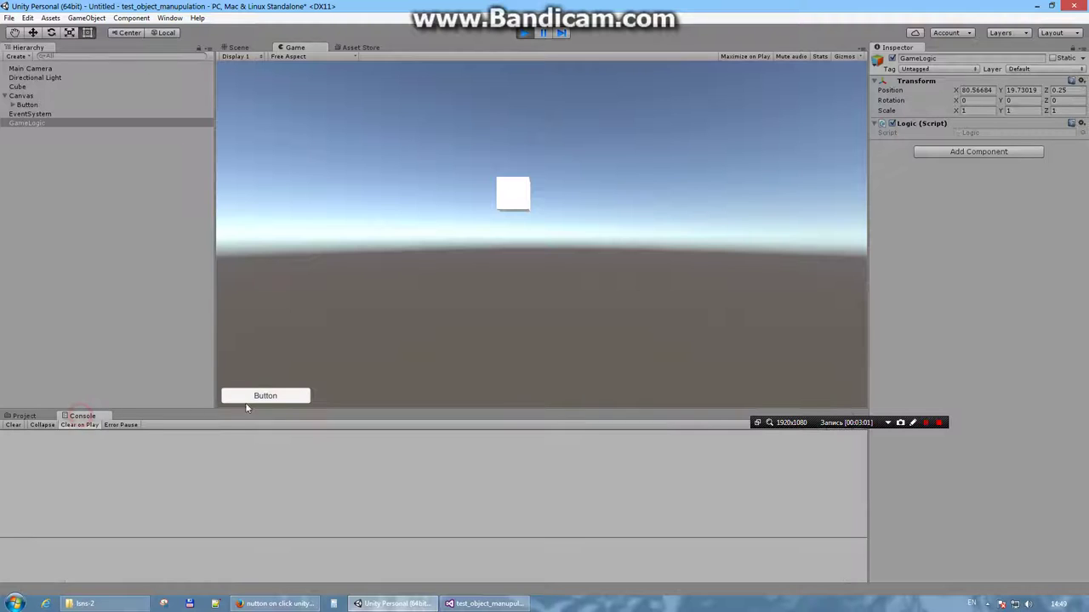
pyautogui.click(273, 396)
pyautogui.click(273, 397)
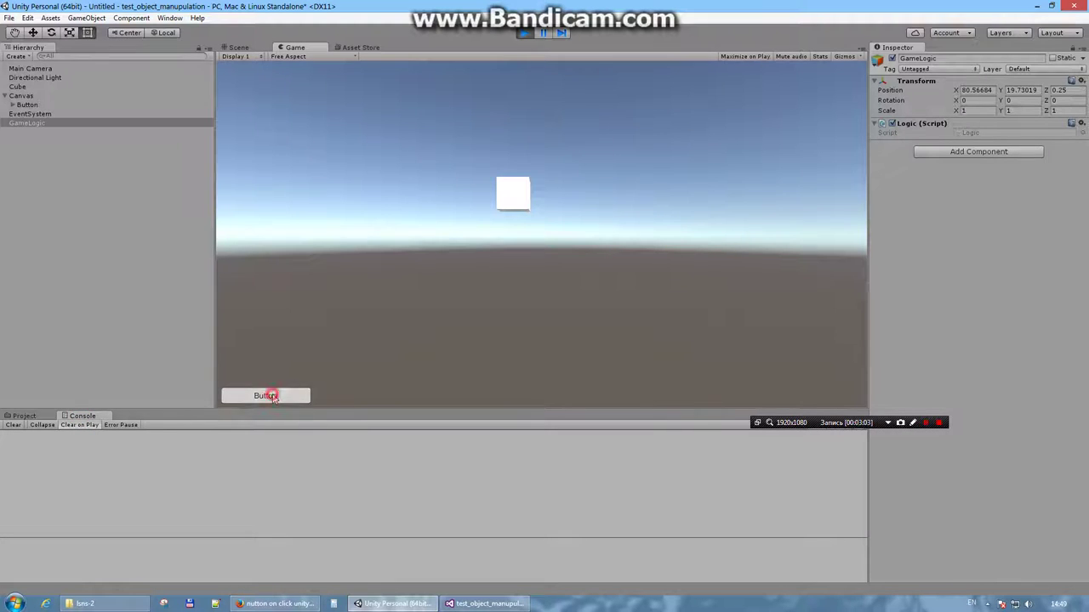
pyautogui.click(525, 32)
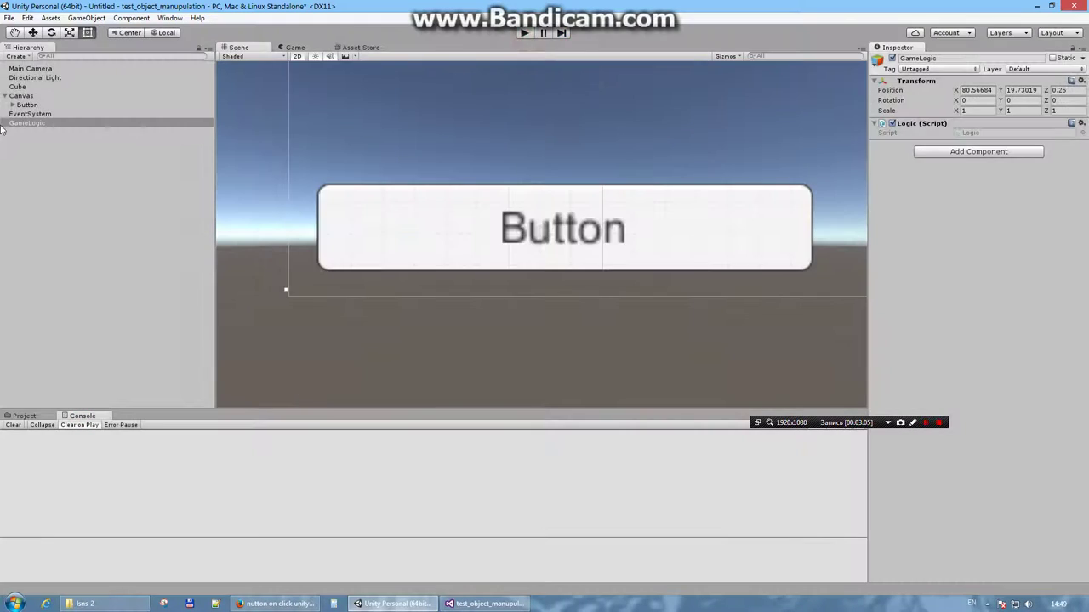
# Add a Button On Click entry targeting GameLogic's Logic.onButtonClick, then run the game
pyautogui.click(26, 104)
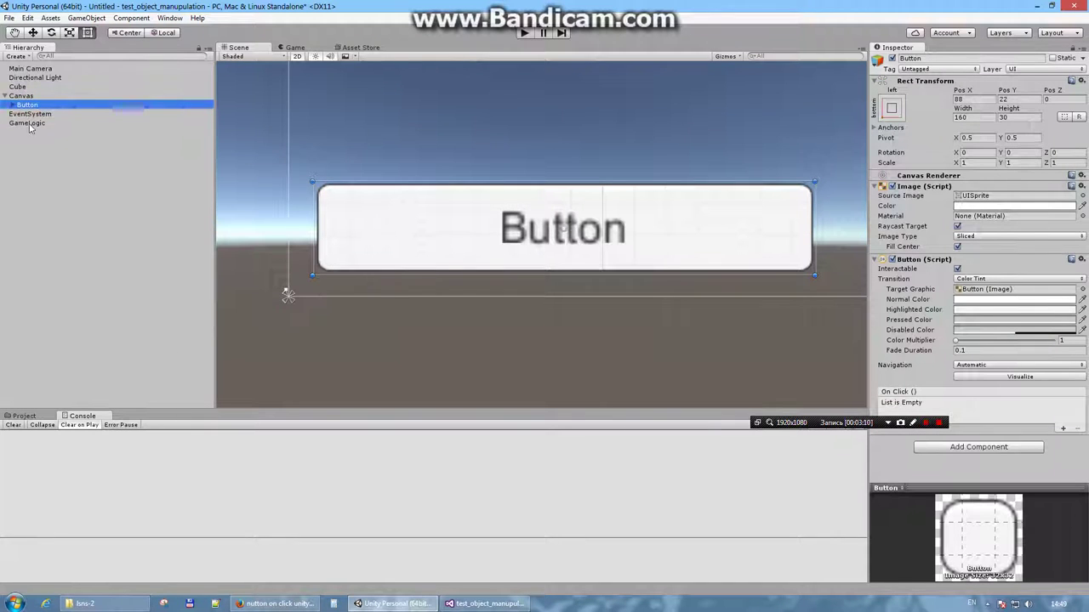
pyautogui.moveTo(39, 124); pyautogui.dragTo(1004, 423)
pyautogui.click(1062, 430)
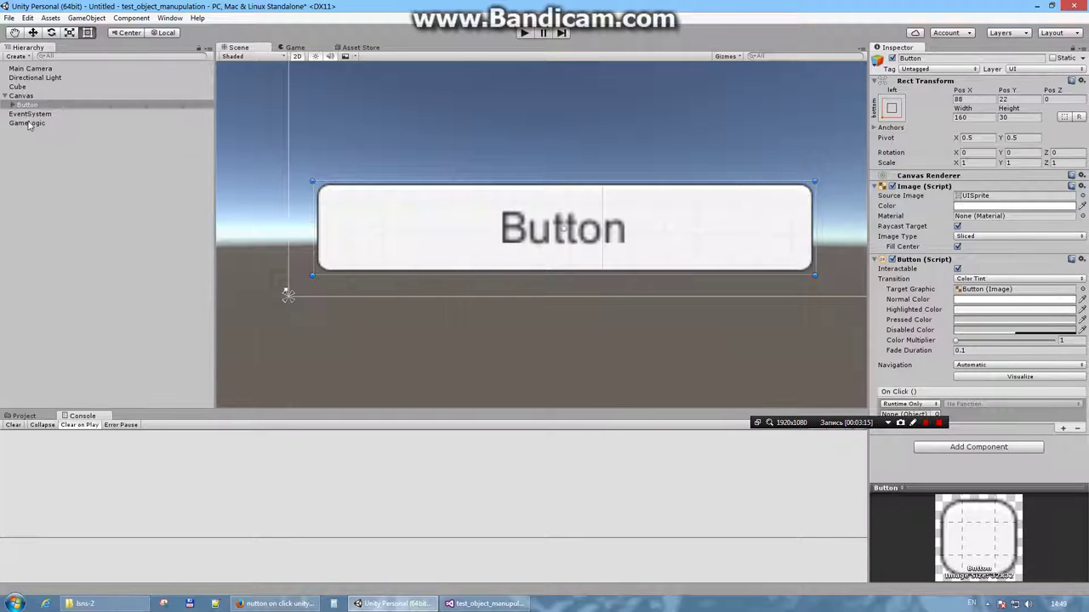
pyautogui.moveTo(17, 126); pyautogui.dragTo(904, 417)
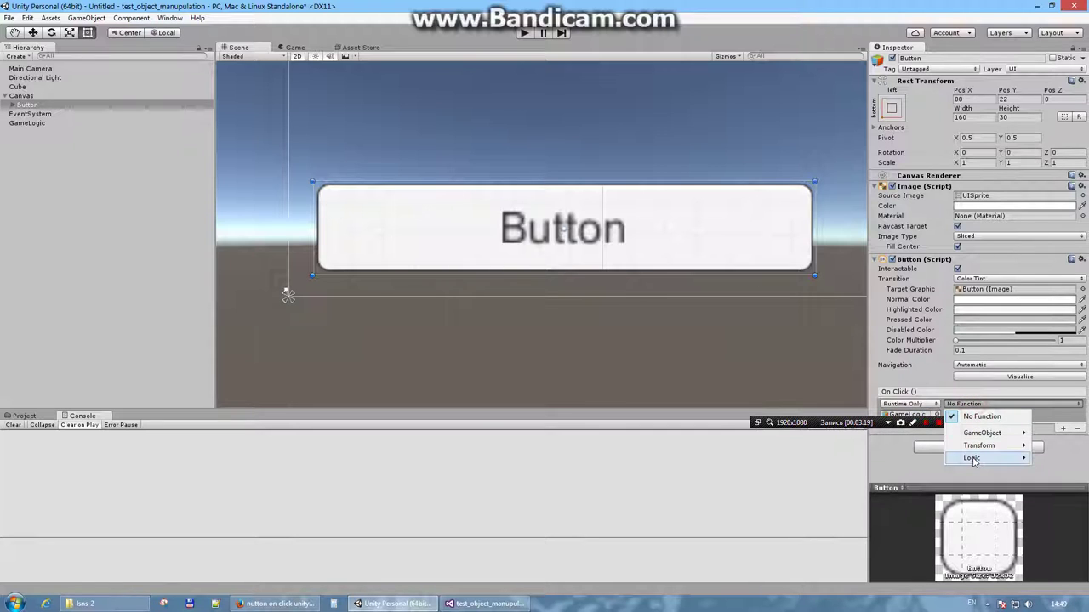
pyautogui.moveTo(978, 459)
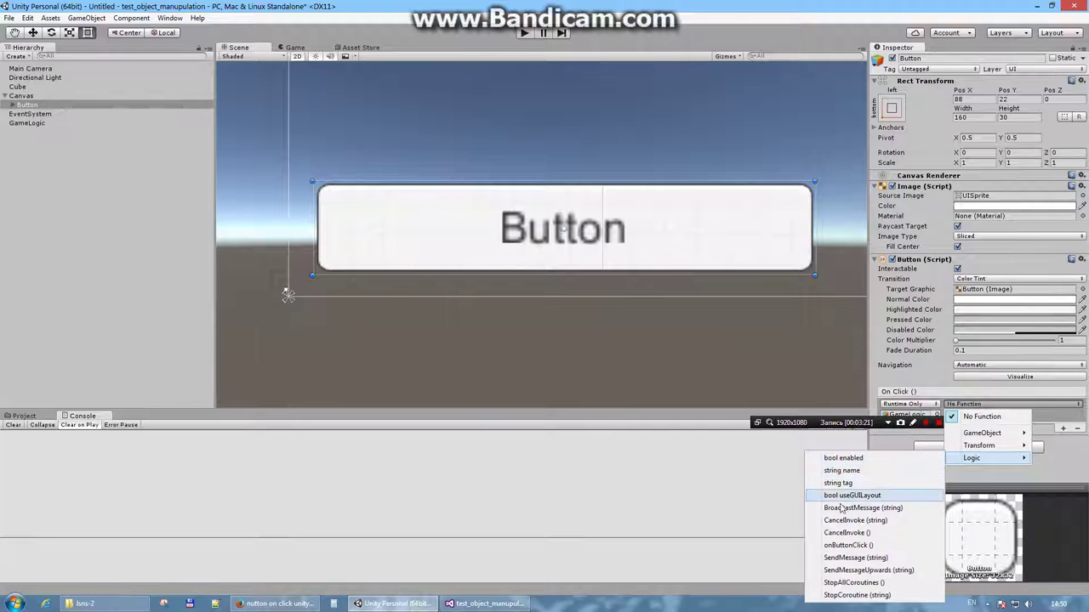
pyautogui.click(848, 545)
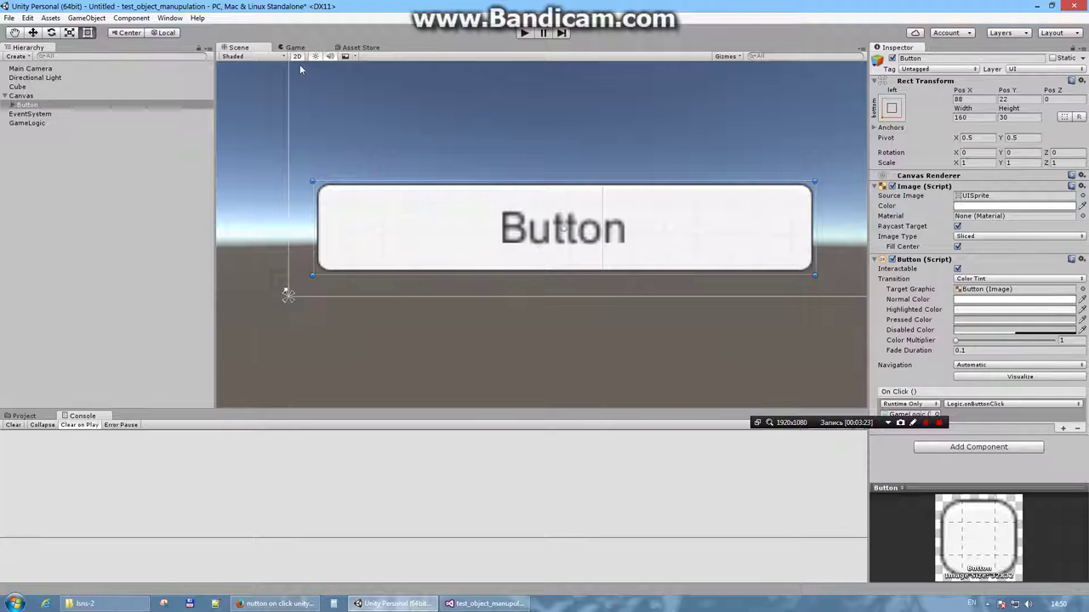
pyautogui.click(522, 34)
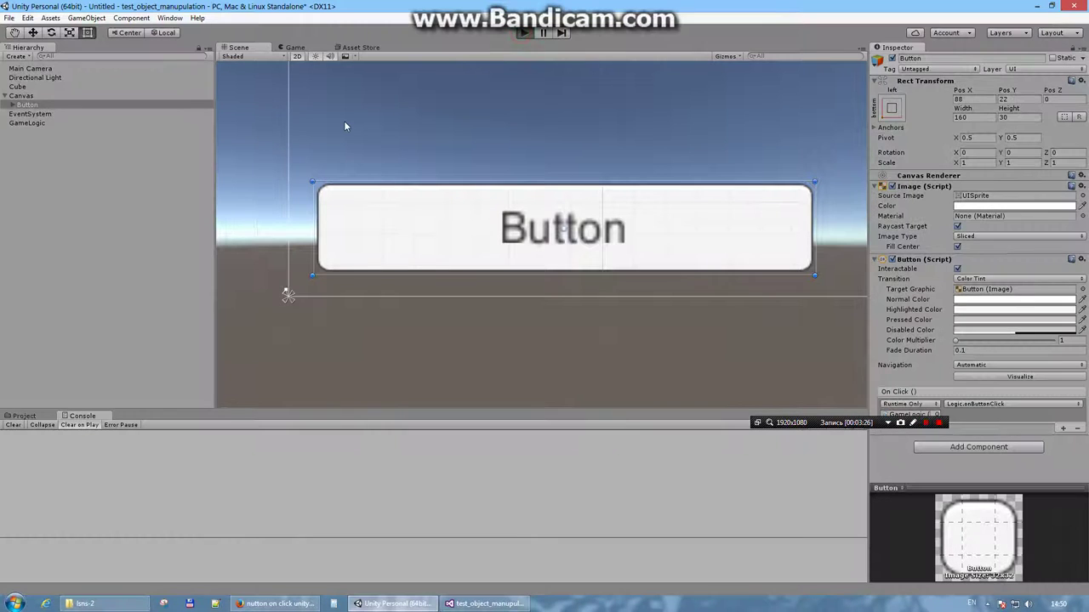
# Press the in-game Button repeatedly, check a 'button clicked' Console entry, then stop play
pyautogui.click(255, 395)
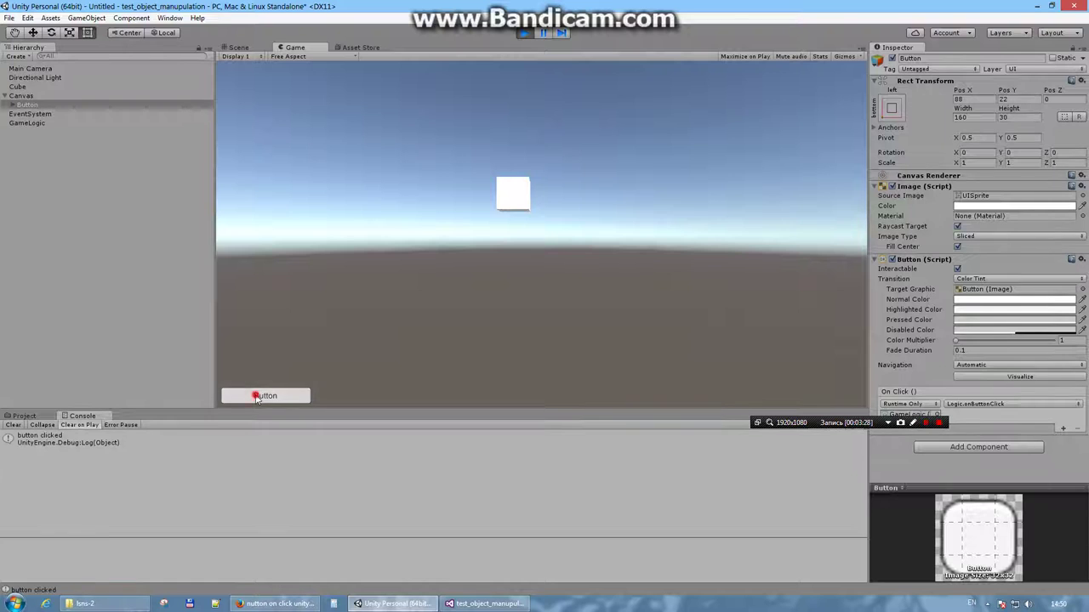
pyautogui.click(255, 395)
pyautogui.click(256, 396)
pyautogui.click(256, 395)
pyautogui.click(255, 396)
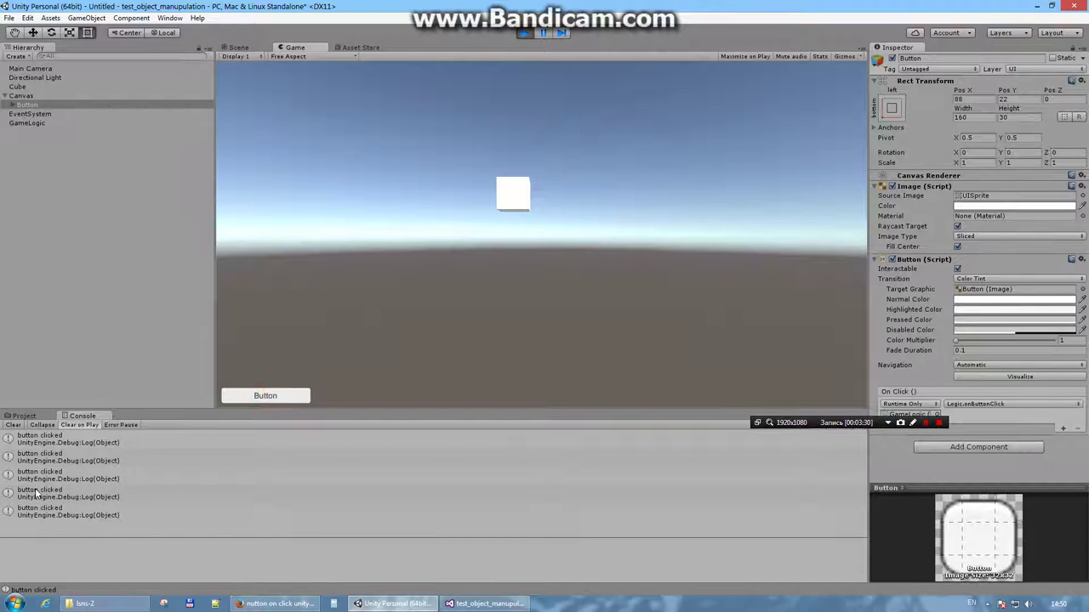
pyautogui.click(35, 491)
pyautogui.click(520, 34)
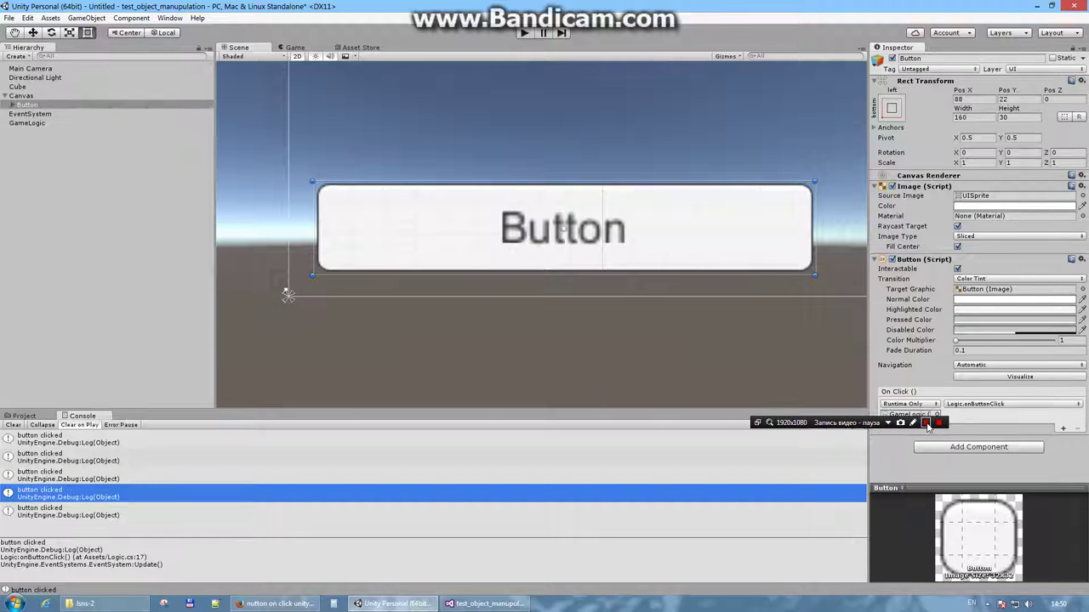
# Inspect GameLogic and its script, then reopen Logic.cs in Visual Studio
pyautogui.click(124, 136)
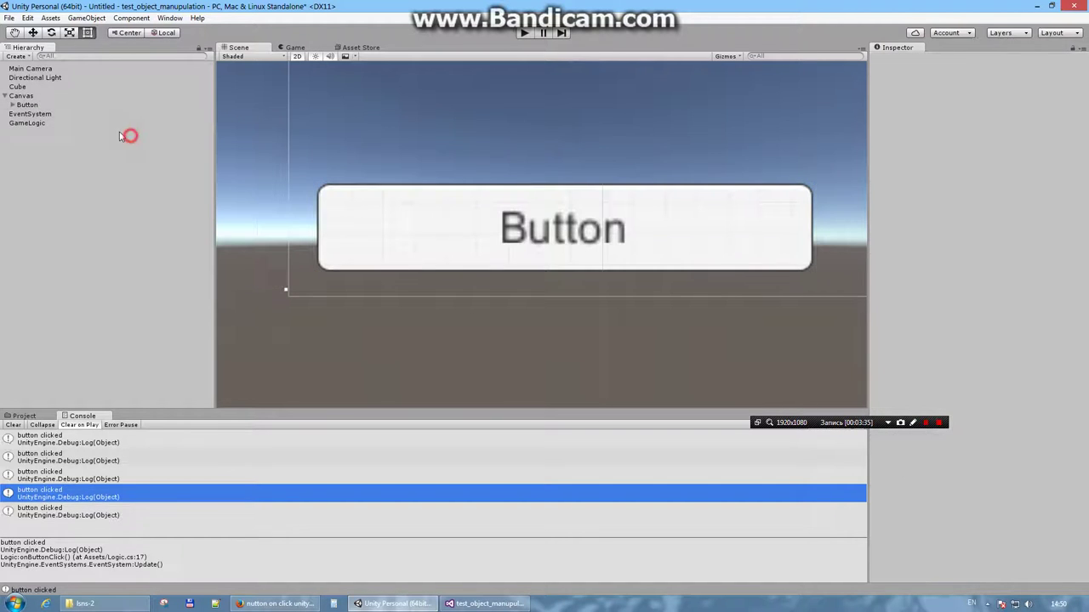
pyautogui.click(22, 124)
pyautogui.click(24, 416)
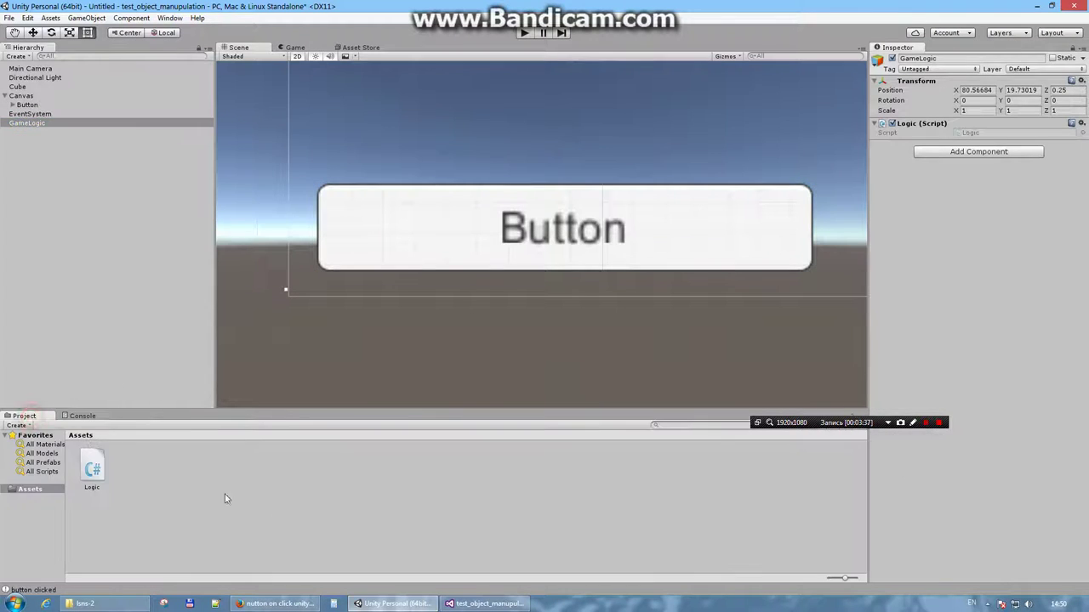
pyautogui.click(485, 604)
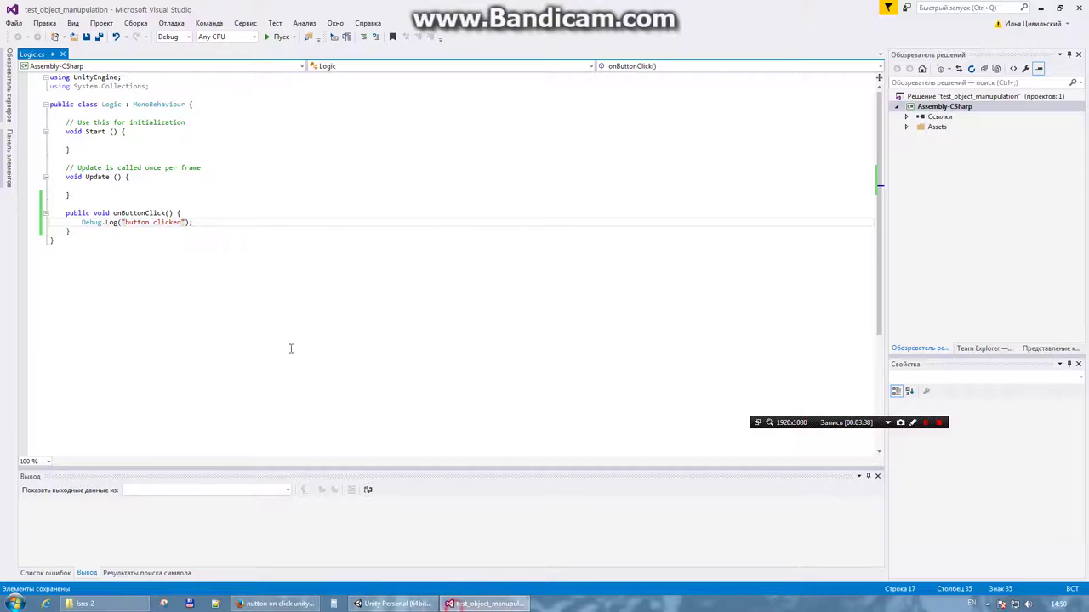
# Declare a public GameObject go field in the Logic class and save the script
pyautogui.click(98, 107)
pyautogui.click(98, 111)
pyautogui.press('Return')
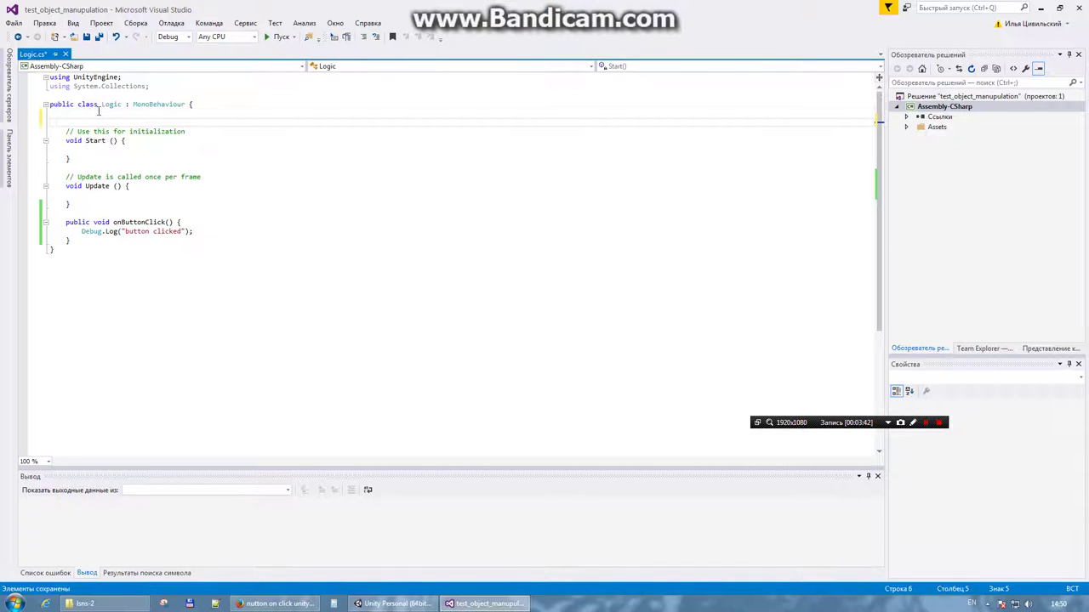
pyautogui.write('public ')
pyautogui.write('Game')
pyautogui.press('Tab')
pyautogui.press('Return')
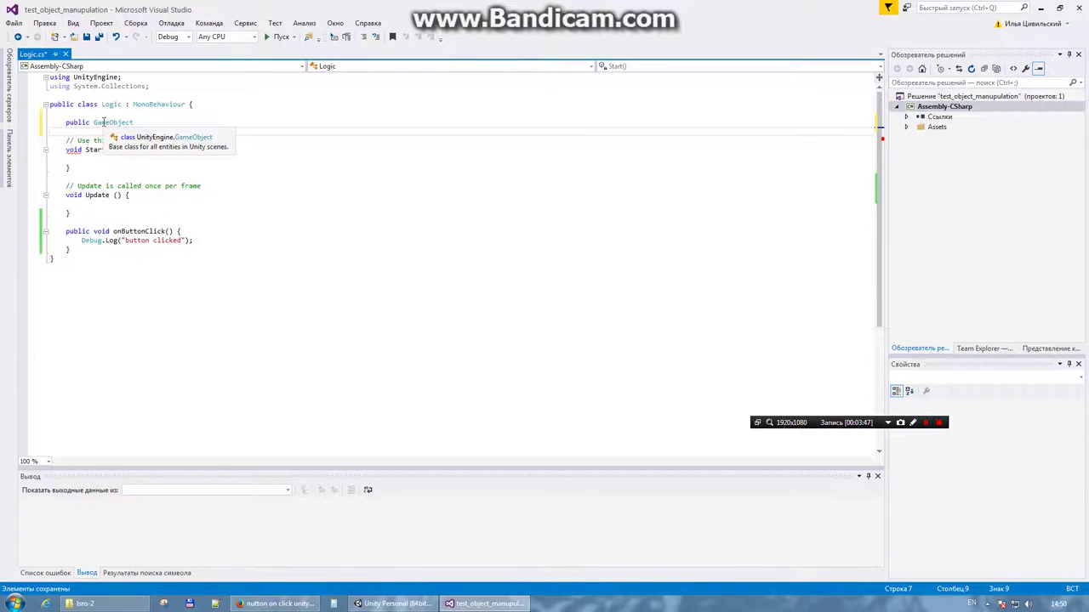
pyautogui.moveTo(74, 77); pyautogui.dragTo(120, 76)
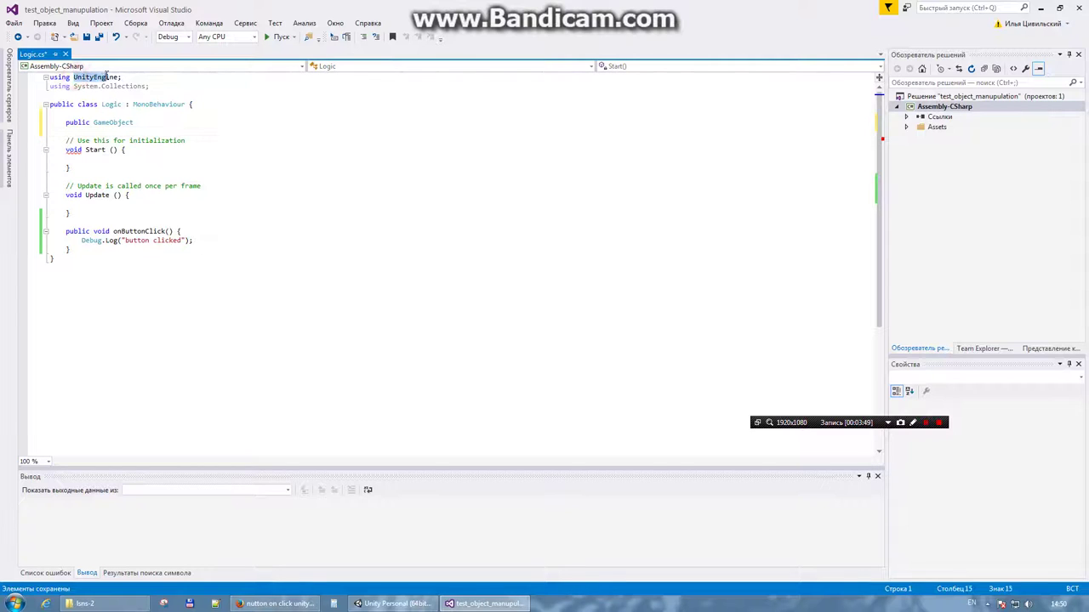
pyautogui.doubleClick(98, 124)
pyautogui.click(158, 125)
pyautogui.write('go;')
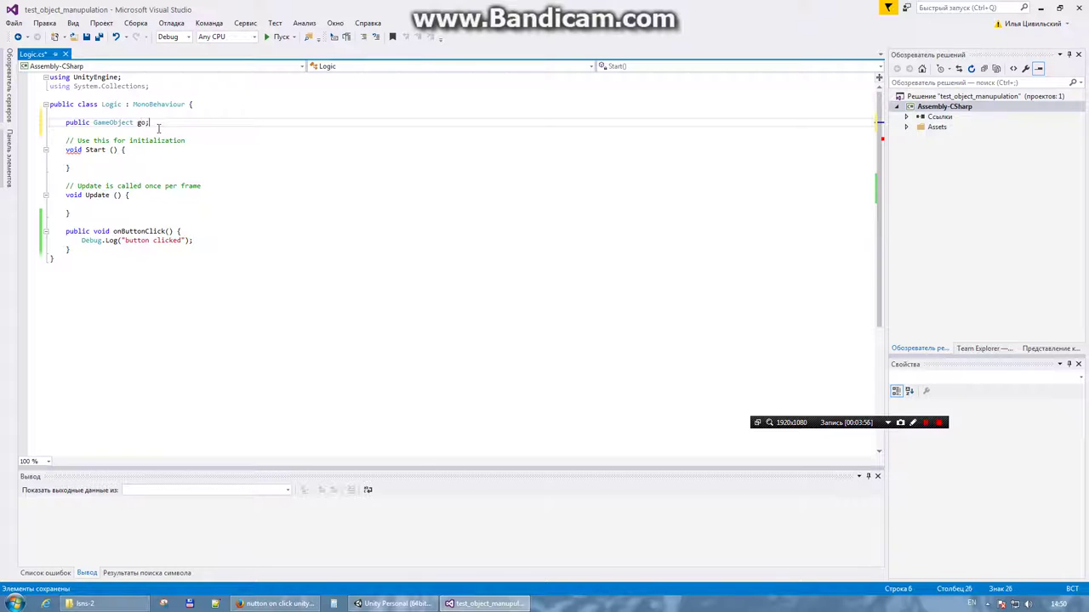
pyautogui.hotkey('ctrl', 's')
# Check the new Go field in Unity, then return to the Debug.Log line
pyautogui.click(201, 240)
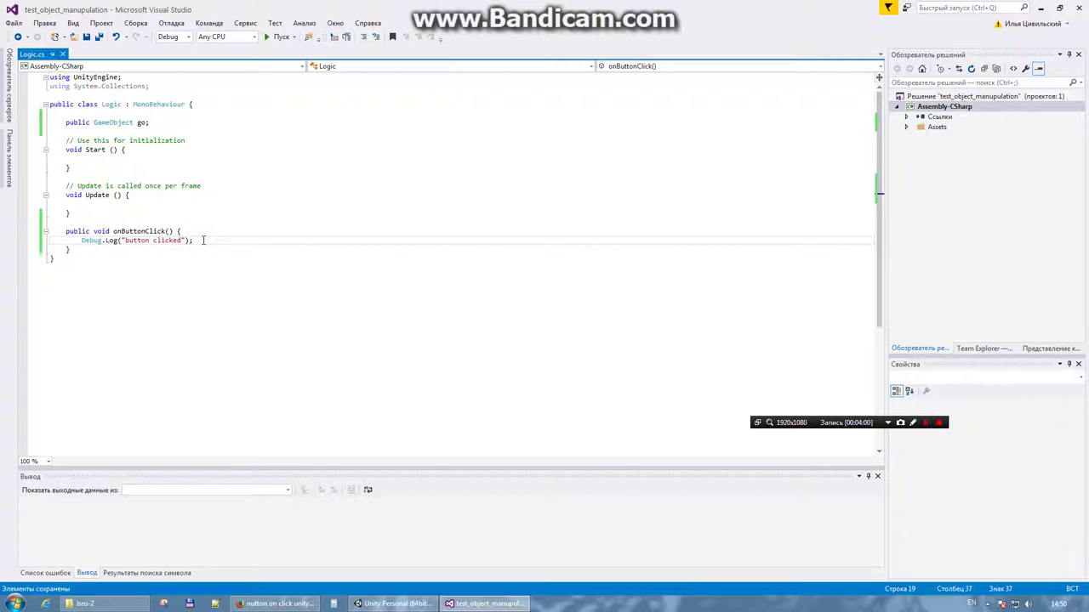
pyautogui.click(506, 604)
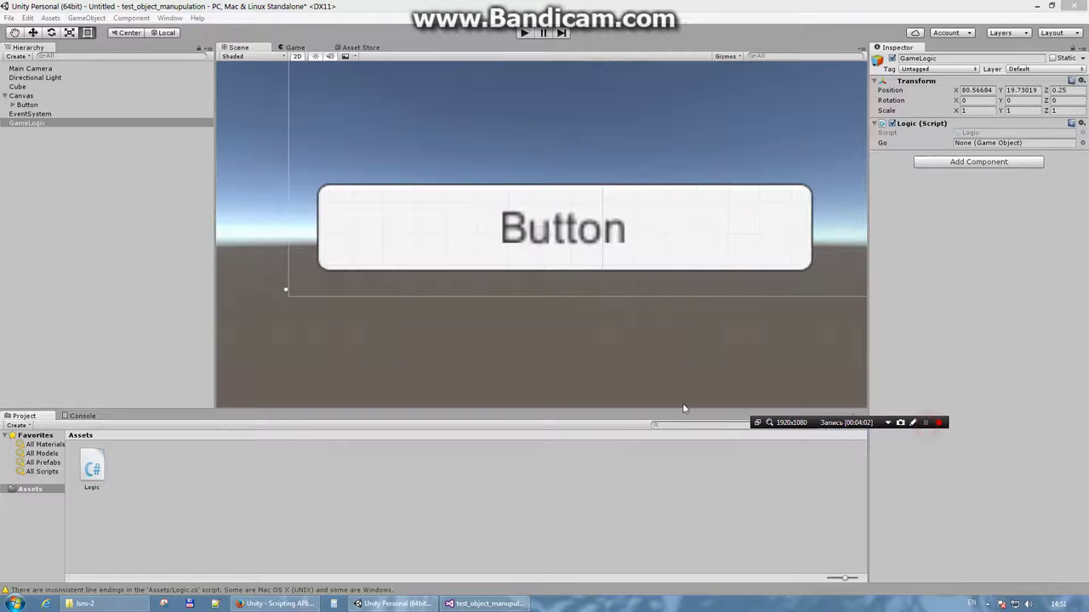
pyautogui.click(506, 604)
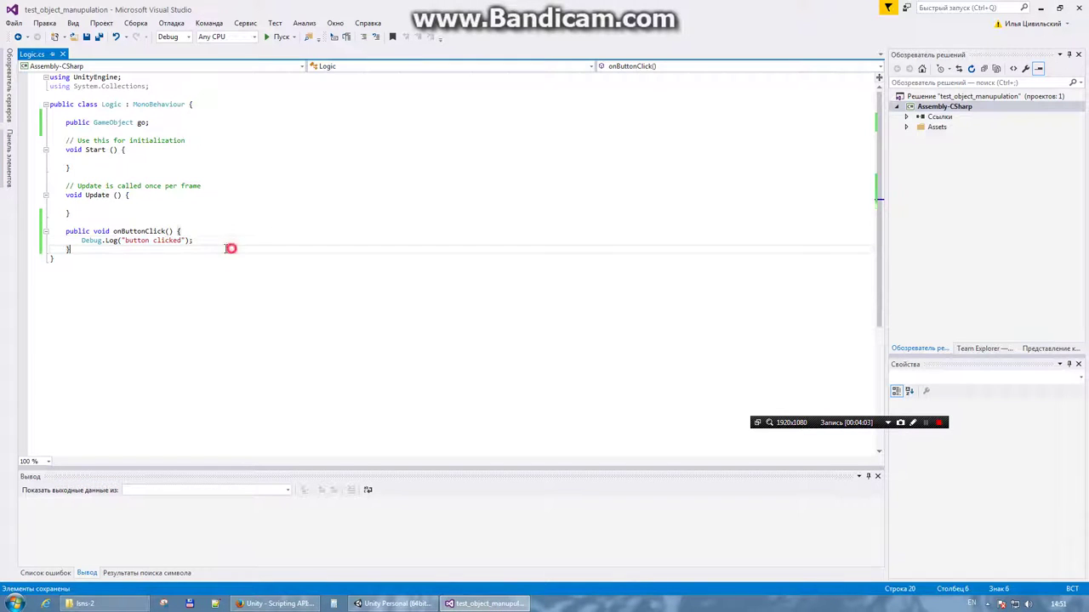
pyautogui.click(195, 240)
# Start an Instantiate(go, new Vector3 call below the Debug.Log line
pyautogui.press('Return')
pyautogui.press('Return')
pyautogui.write('Insta')
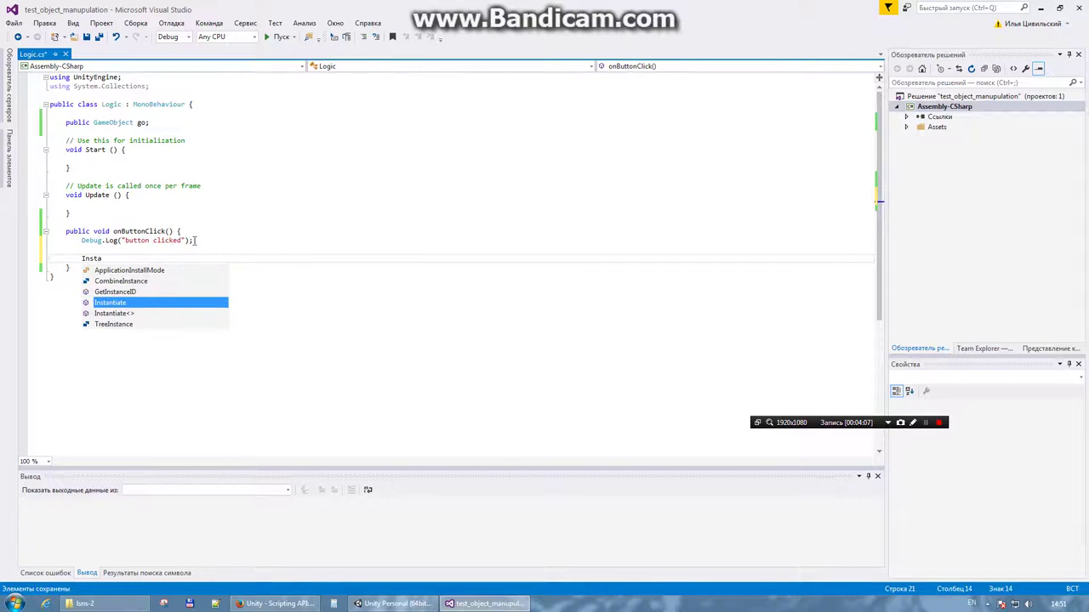
pyautogui.press('Tab')
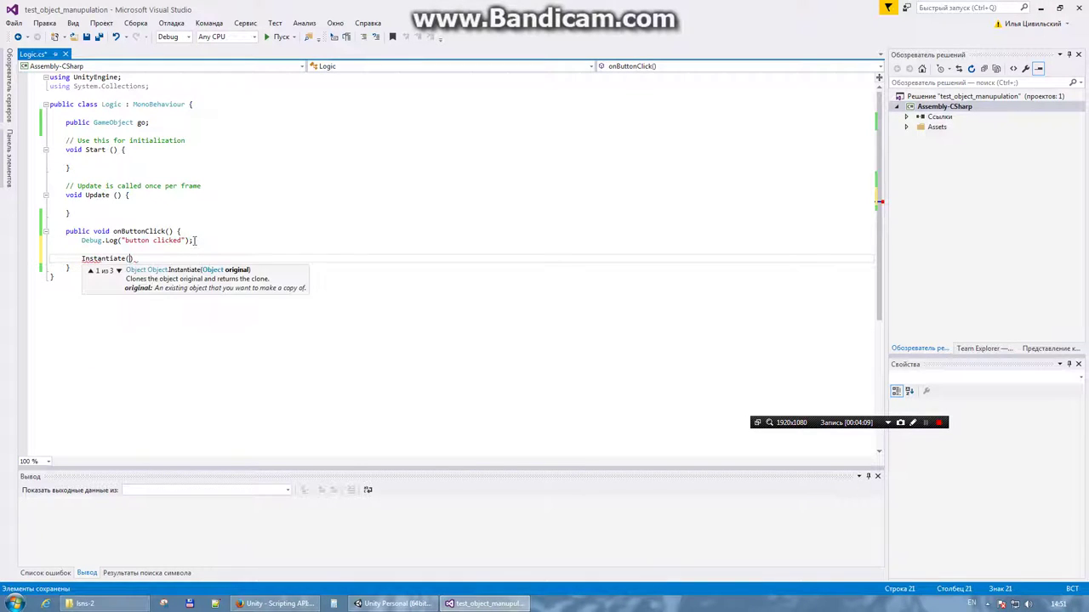
pyautogui.write('go, ')
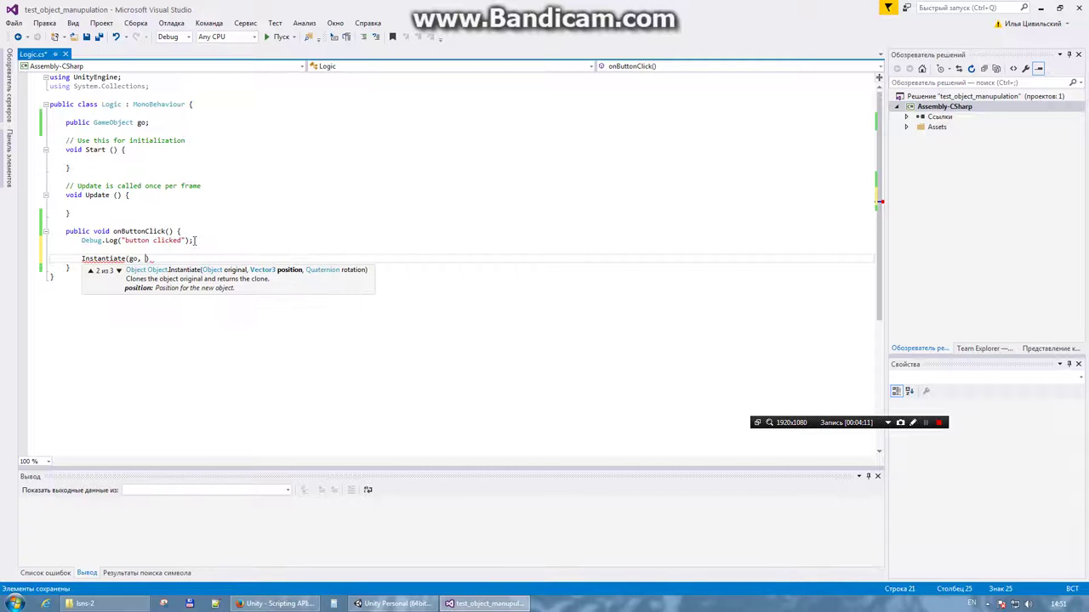
pyautogui.write('new V')
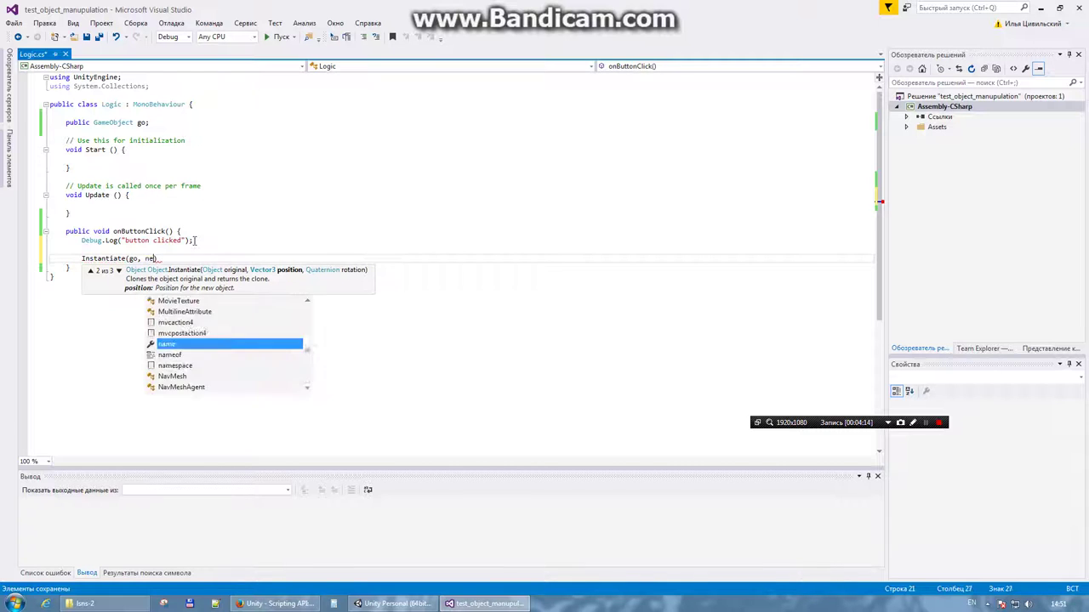
pyautogui.write('ec')
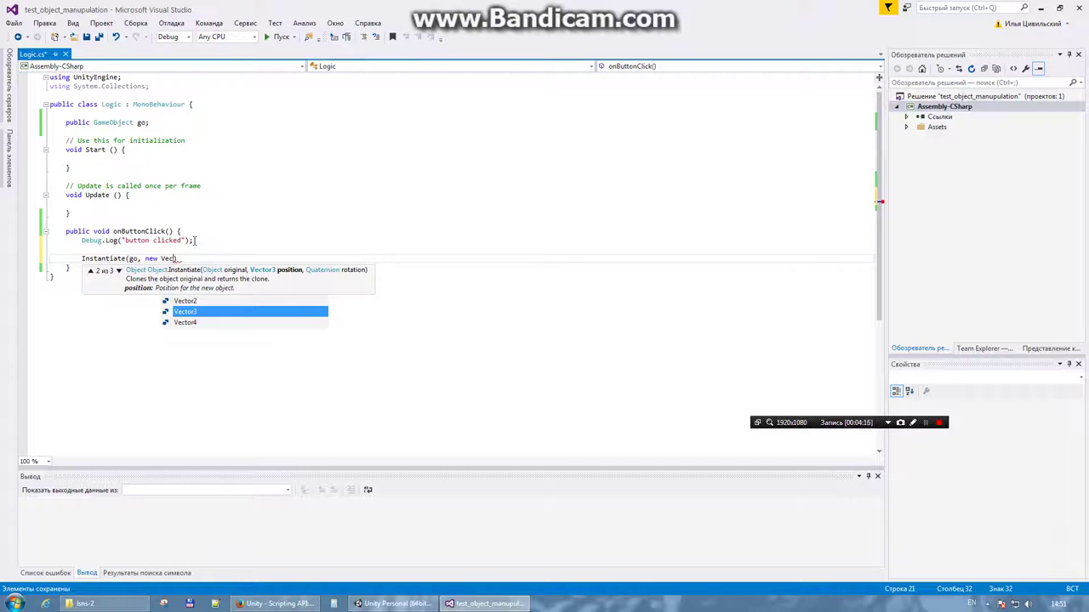
pyautogui.press('Tab')
# Fill the Vector3 argument with Random.value, replacing the mistyped Mathf.rand
pyautogui.write('(')
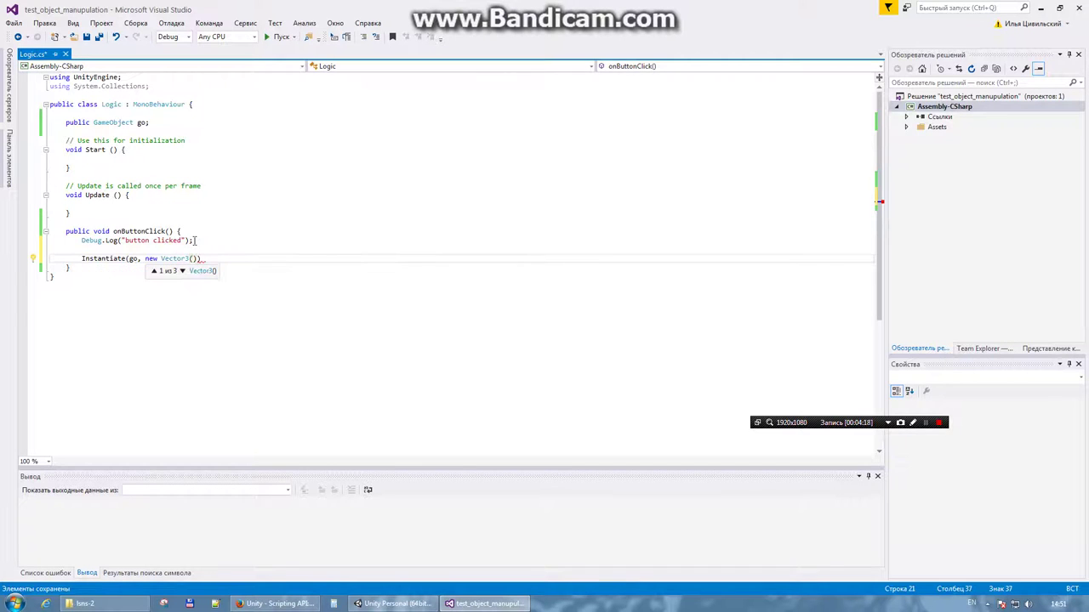
pyautogui.write('Ma')
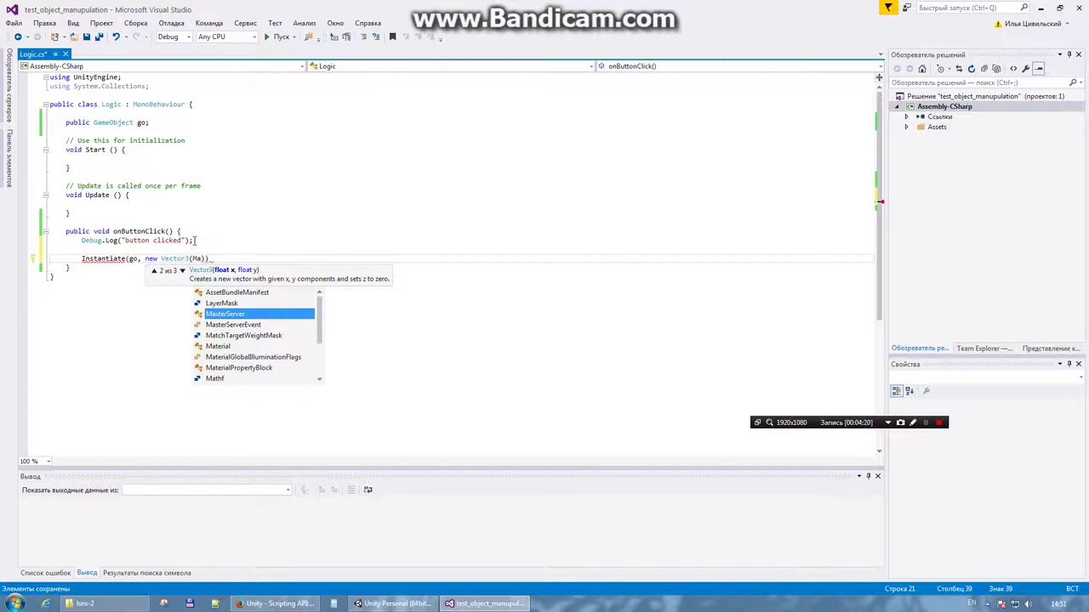
pyautogui.write('th')
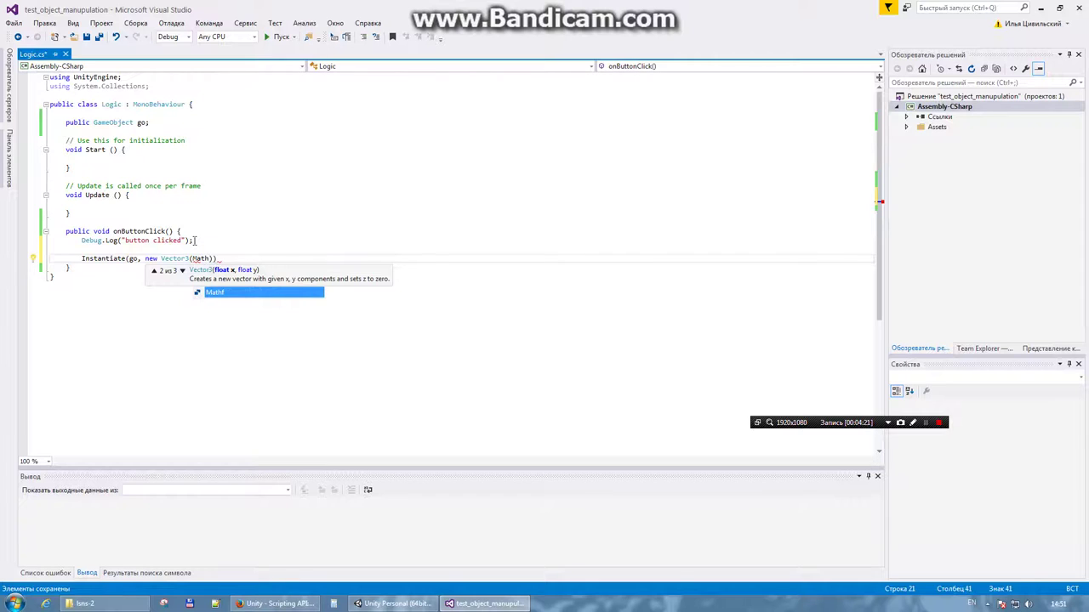
pyautogui.write('f.ra')
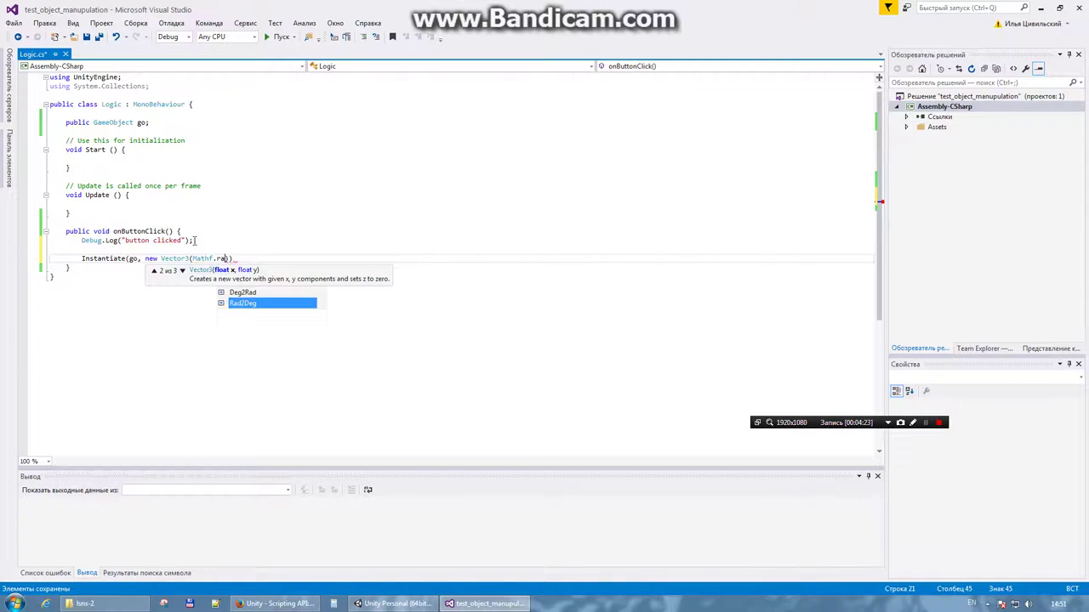
pyautogui.write('nd')
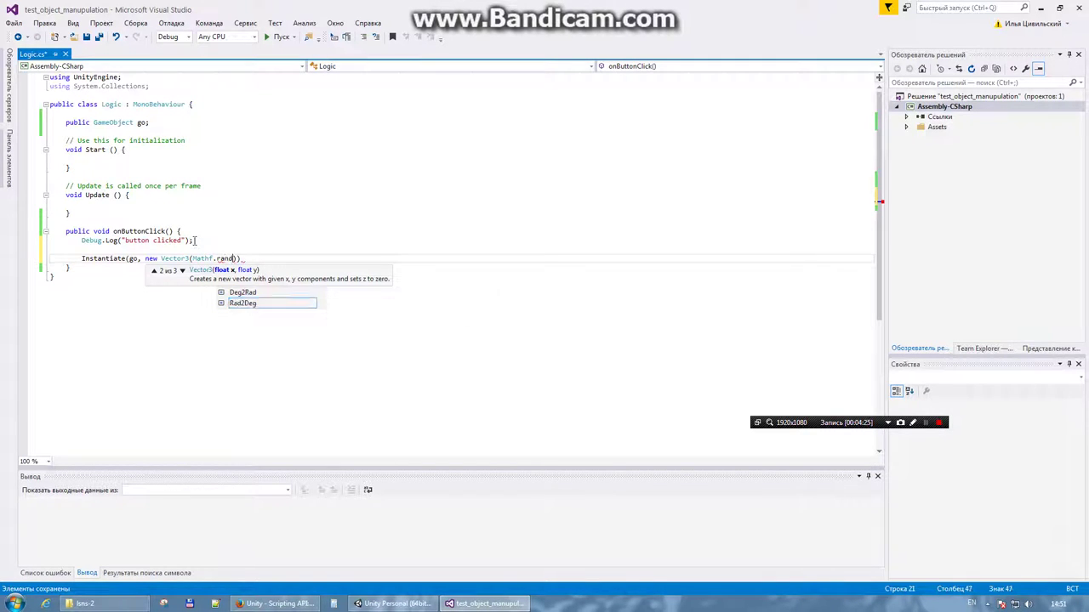
pyautogui.press('BackSpace')
pyautogui.press('BackSpace')
pyautogui.press('BackSpace')
pyautogui.press('BackSpace')
pyautogui.press('BackSpace')
pyautogui.press('BackSpace')
pyautogui.press('BackSpace')
pyautogui.press('BackSpace')
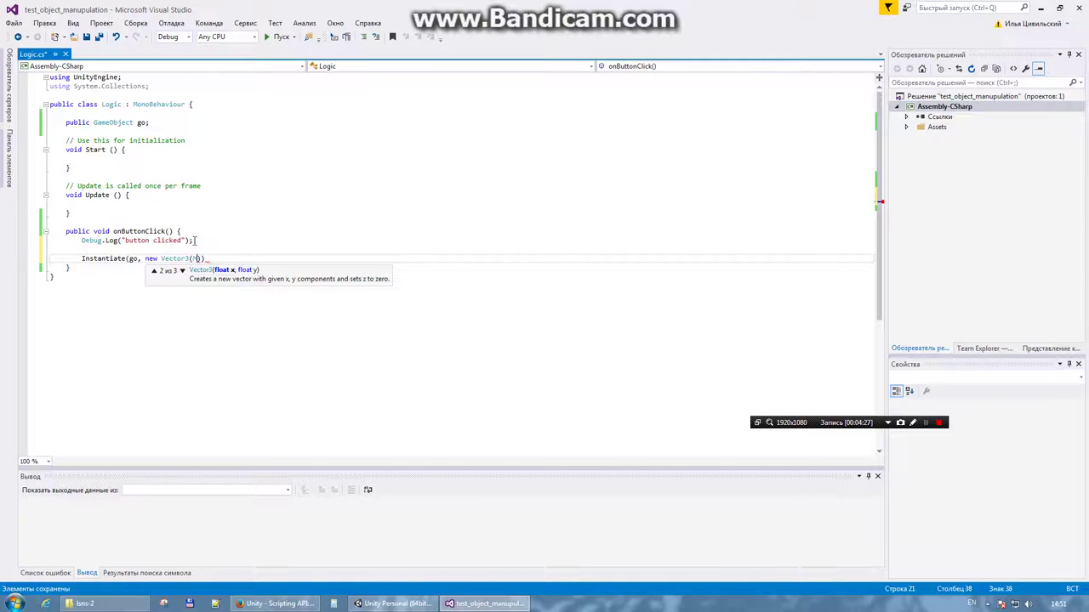
pyautogui.write('Rando')
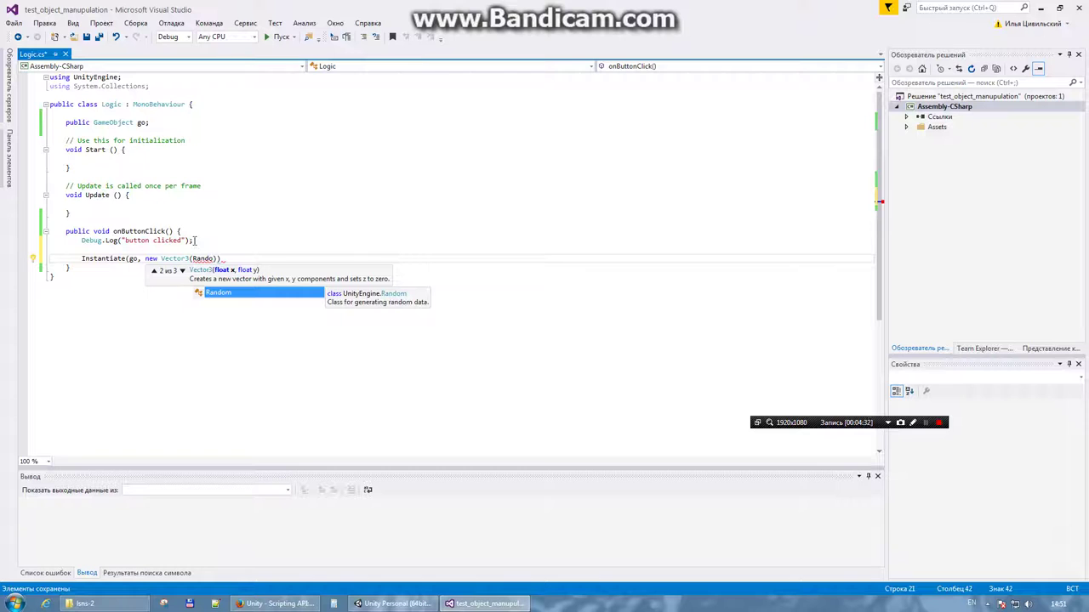
pyautogui.write('m.')
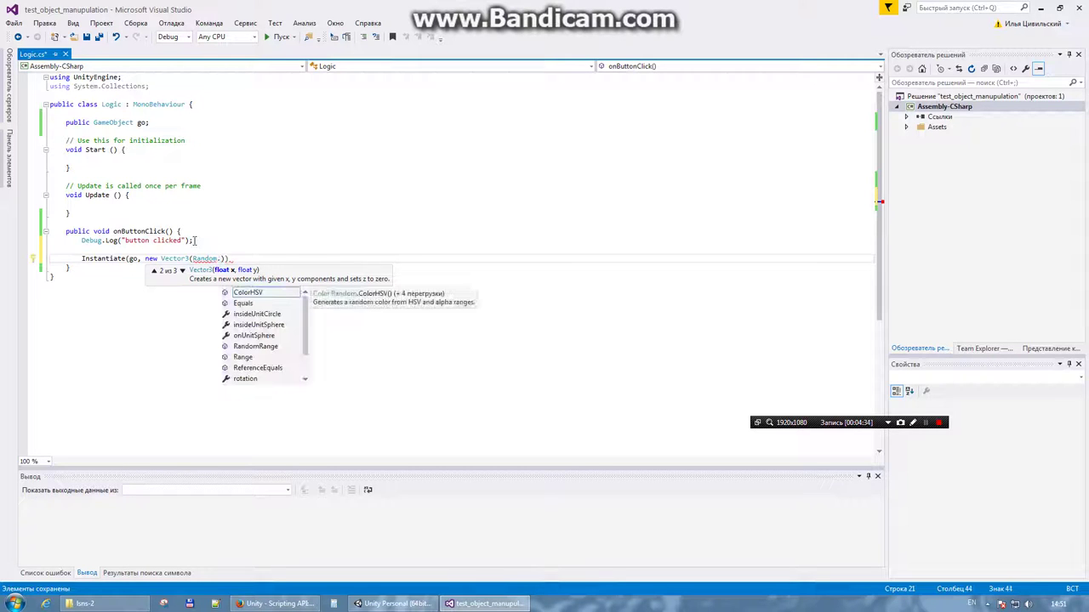
pyautogui.press('Down')
pyautogui.press('Down')
pyautogui.press('Down')
pyautogui.press('Down')
pyautogui.press('Down')
pyautogui.press('Down')
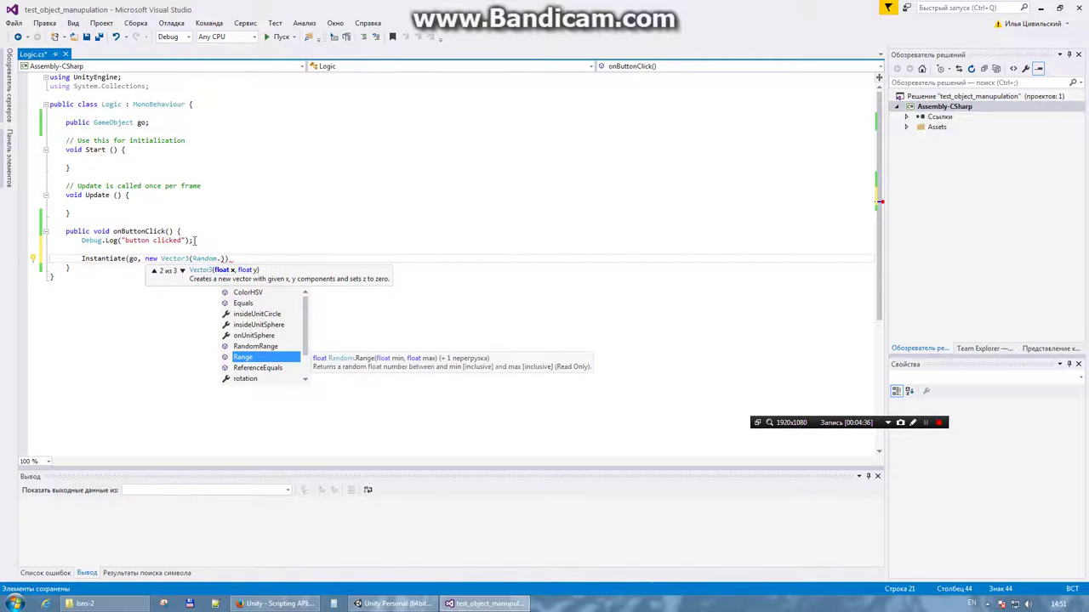
pyautogui.press('Down')
pyautogui.press('Down')
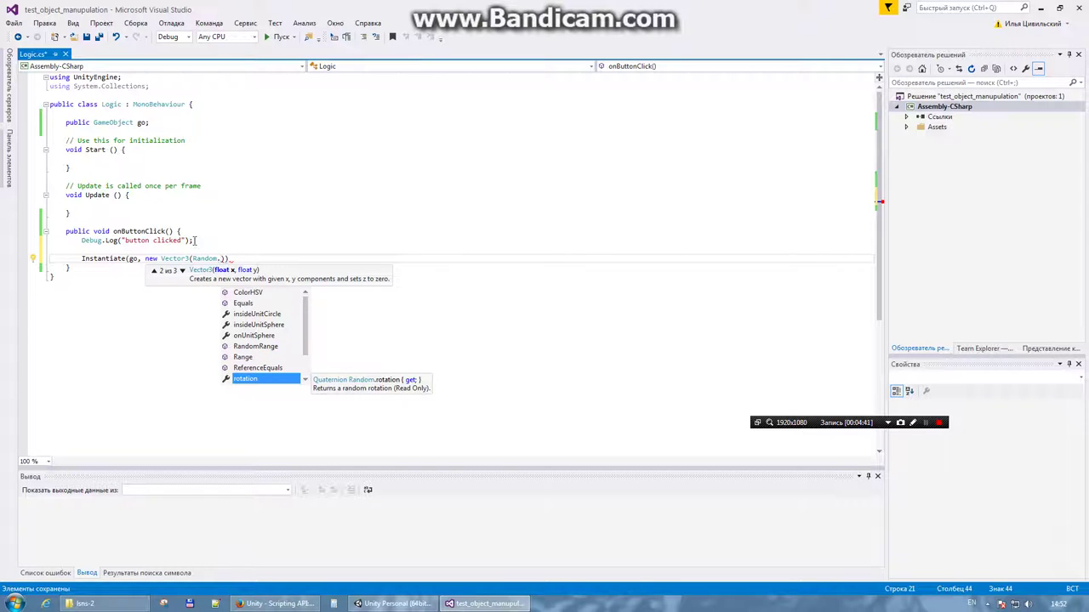
pyautogui.write('po')
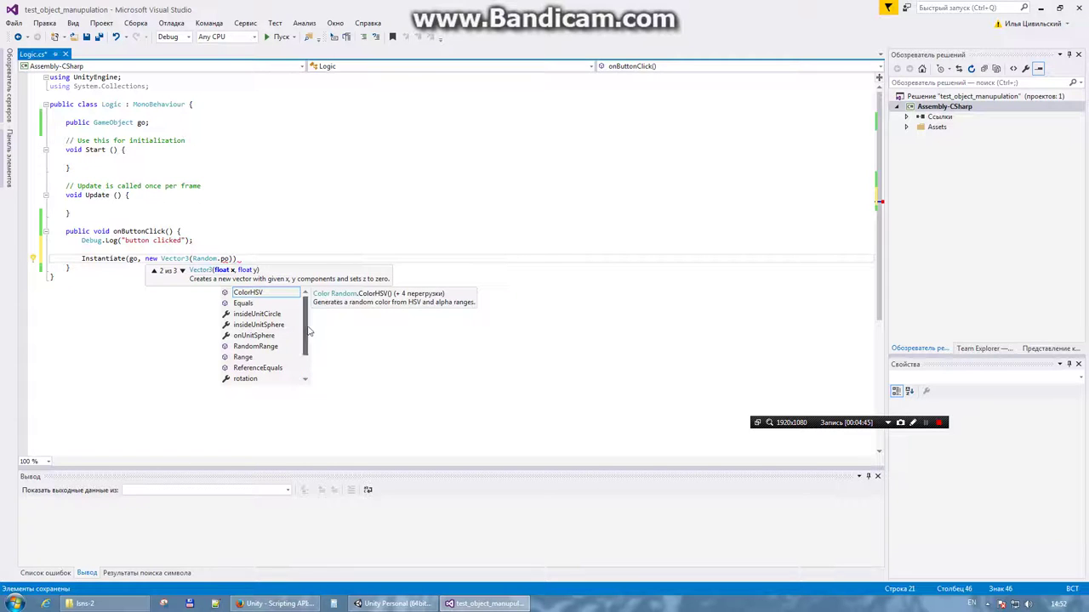
pyautogui.scroll(-1, 306, 353)
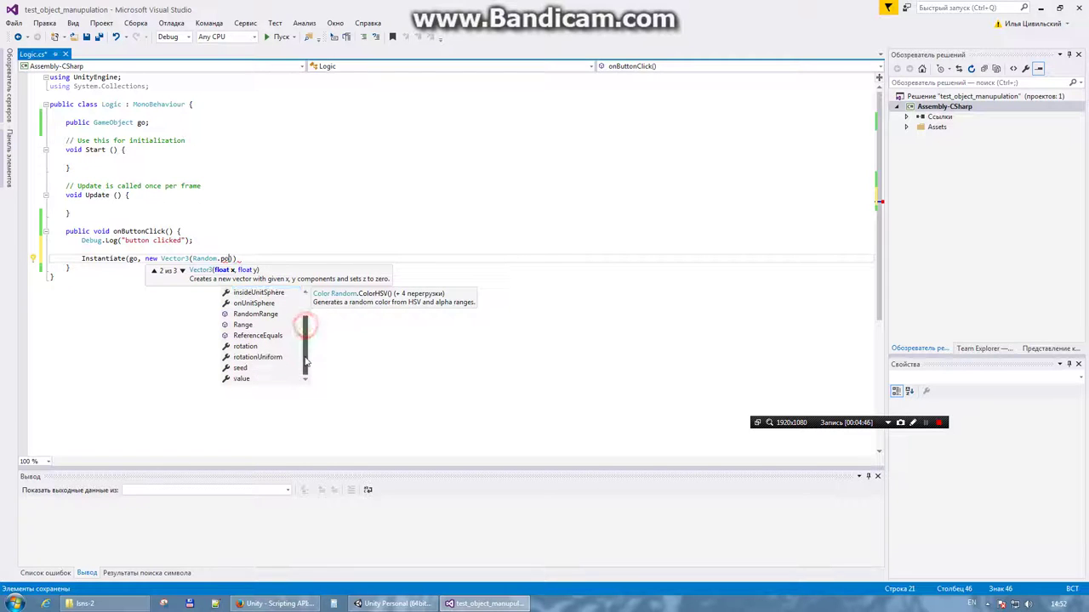
pyautogui.click(242, 380)
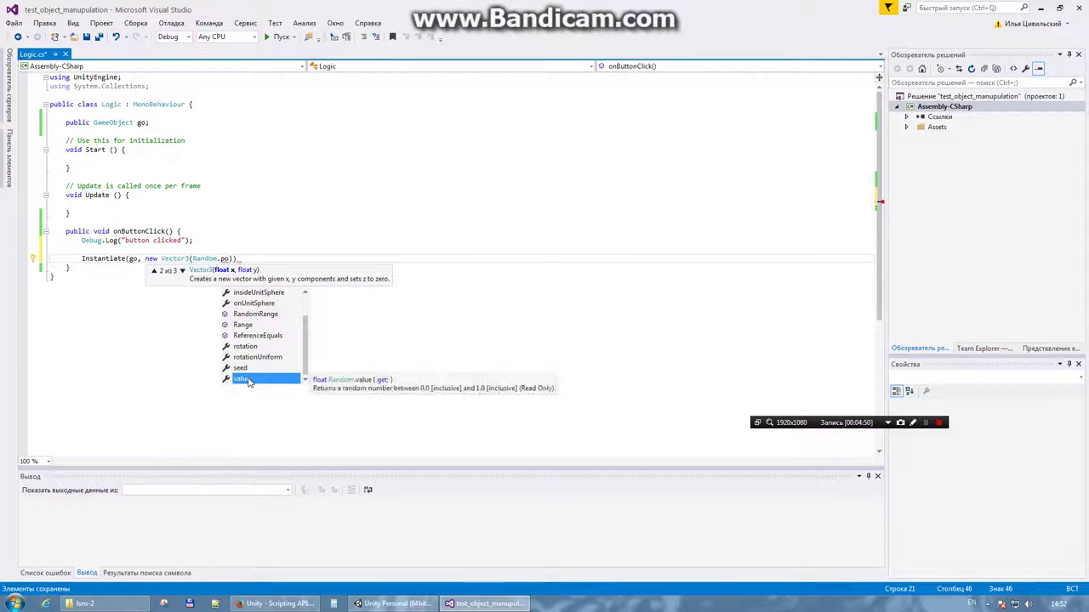
pyautogui.doubleClick(246, 381)
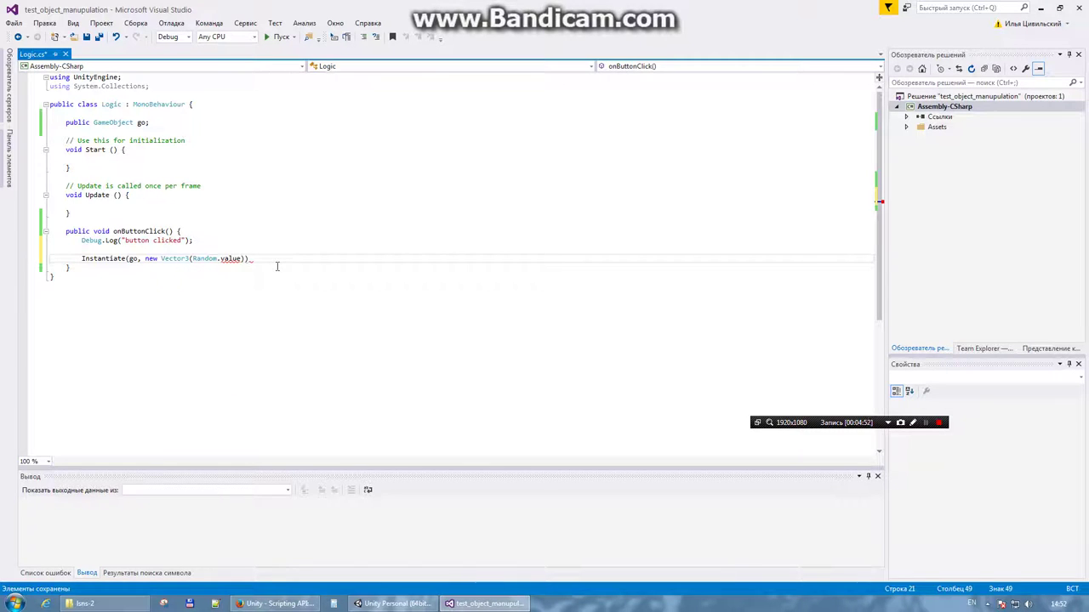
# Make each Vector3 axis 10 * Random.value and add Random.rotation as the rotation argument
pyautogui.write(',')
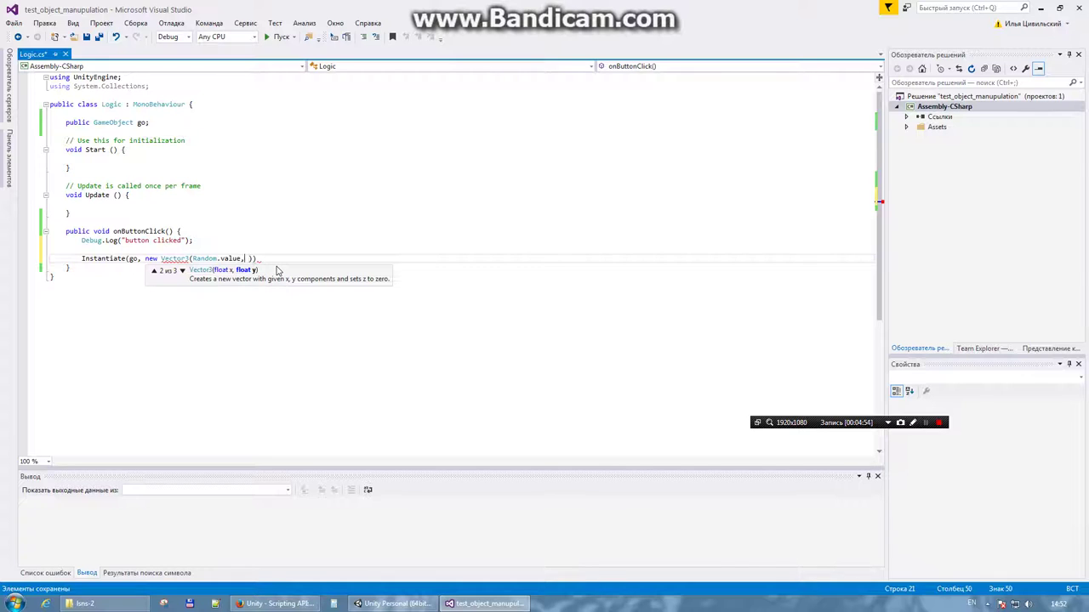
pyautogui.hotkey('shift', 'Left')
pyautogui.hotkey('shift', 'Left')
pyautogui.hotkey('shift', 'Left')
pyautogui.hotkey('shift', 'Left')
pyautogui.hotkey('shift', 'Left')
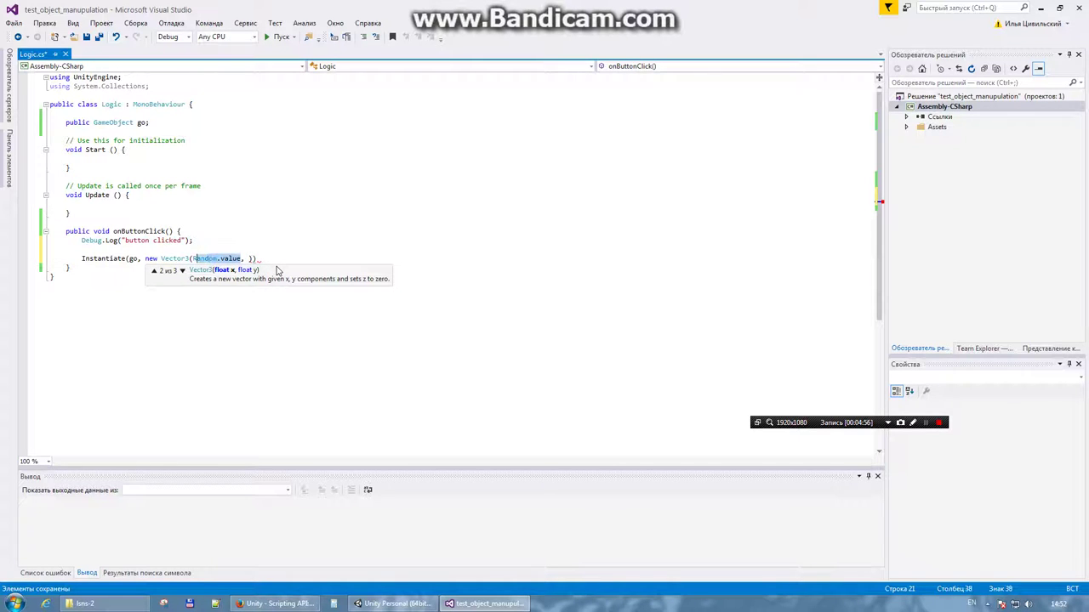
pyautogui.press('Left')
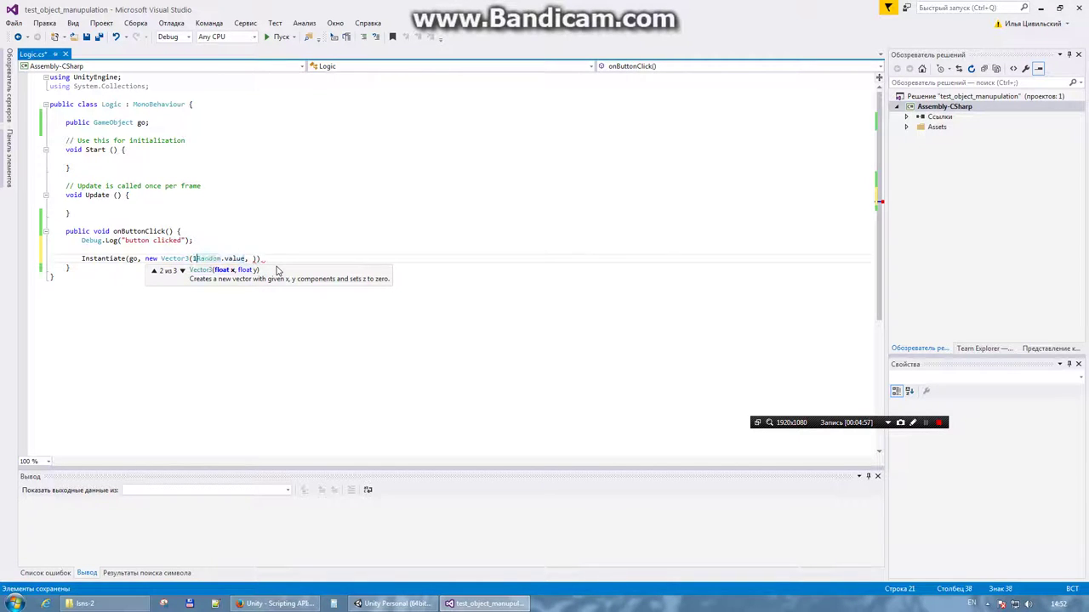
pyautogui.write('10 *')
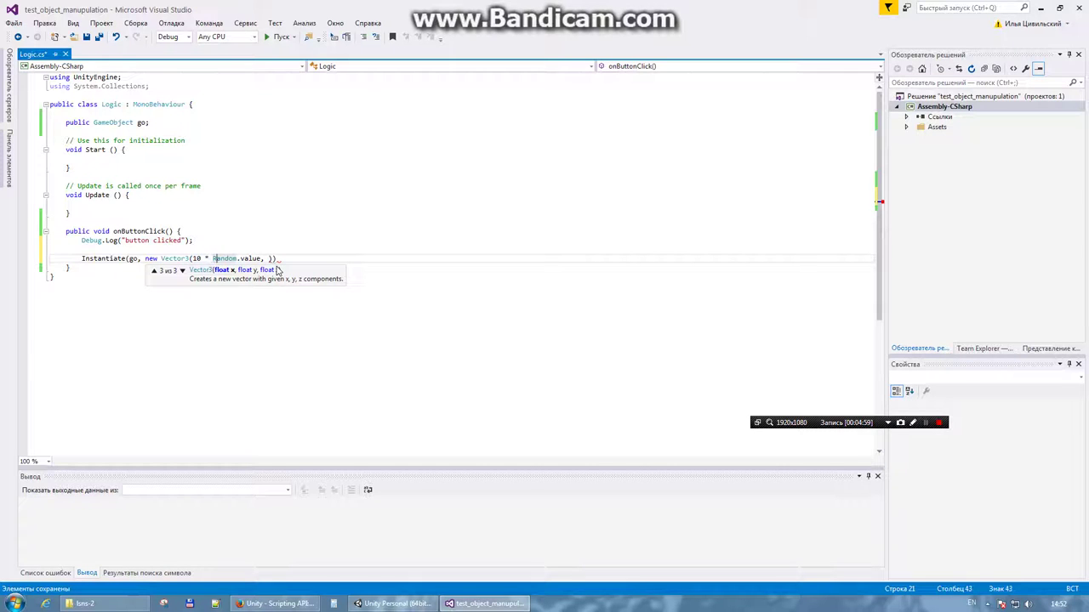
pyautogui.press('End')
pyautogui.press('Left')
pyautogui.press('Left')
pyautogui.write('Random.value')
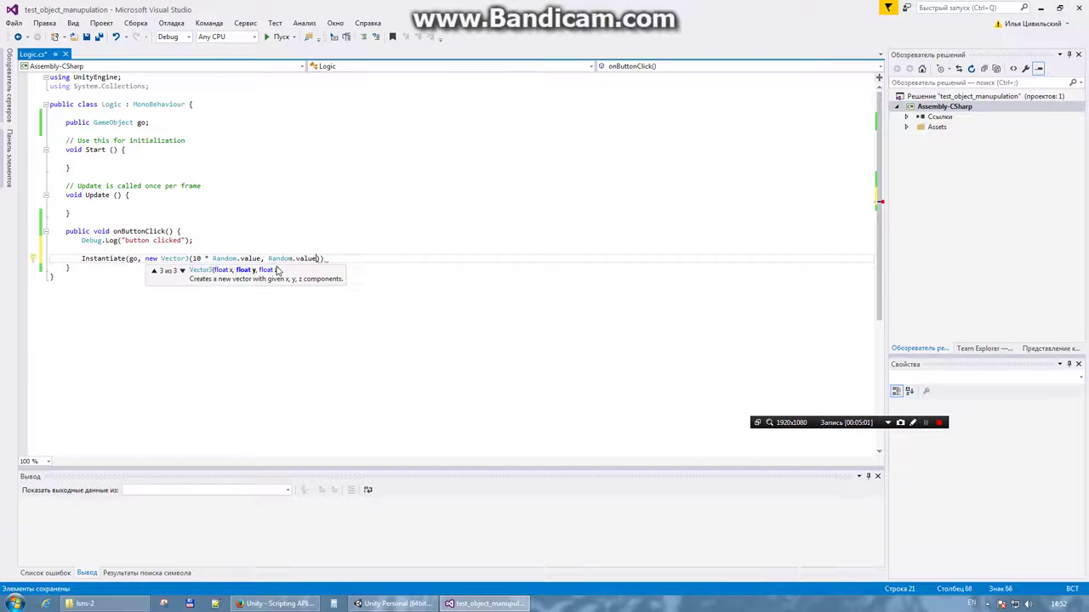
pyautogui.press('Left')
pyautogui.press('Left')
pyautogui.press('Left')
pyautogui.write('10 ')
pyautogui.write('*')
pyautogui.press('Right')
pyautogui.press('Right')
pyautogui.press('Right')
pyautogui.press('Right')
pyautogui.write(', 1')
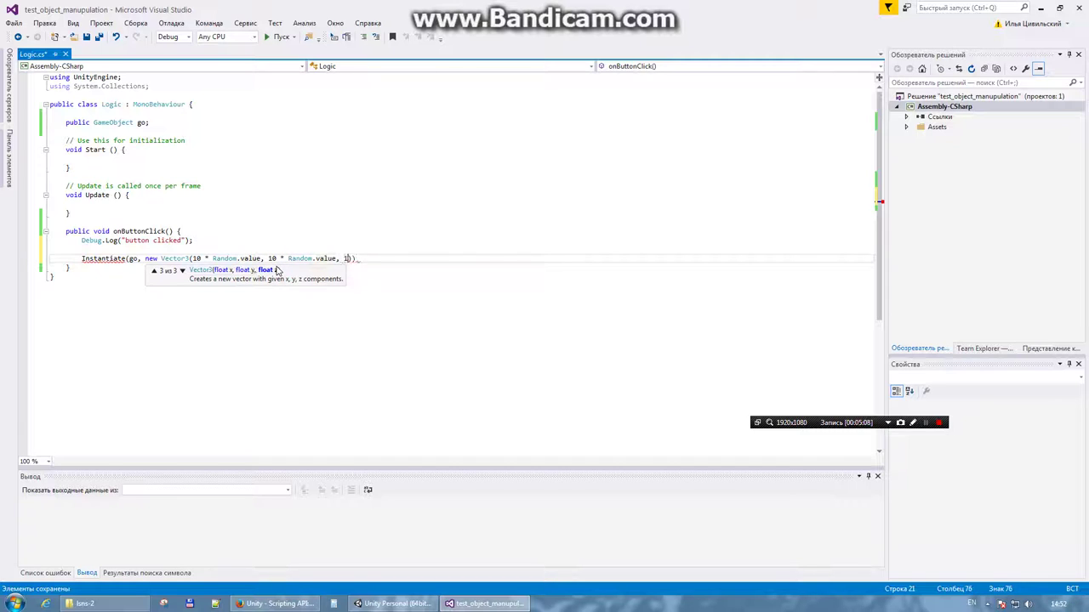
pyautogui.write('0 * ')
pyautogui.write('Random.value)')
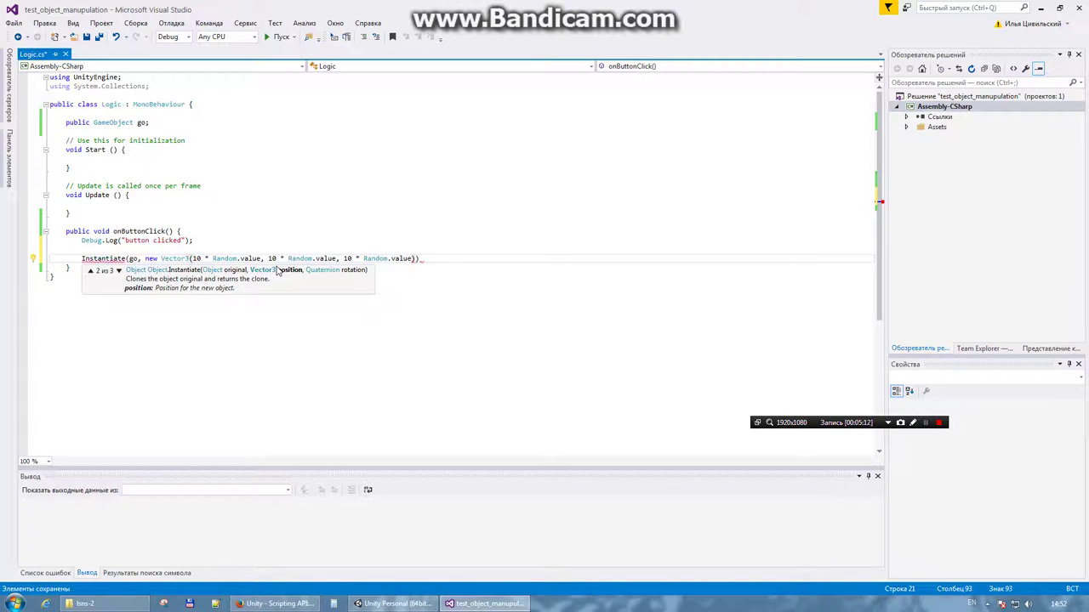
pyautogui.write(', ')
pyautogui.write('Rand')
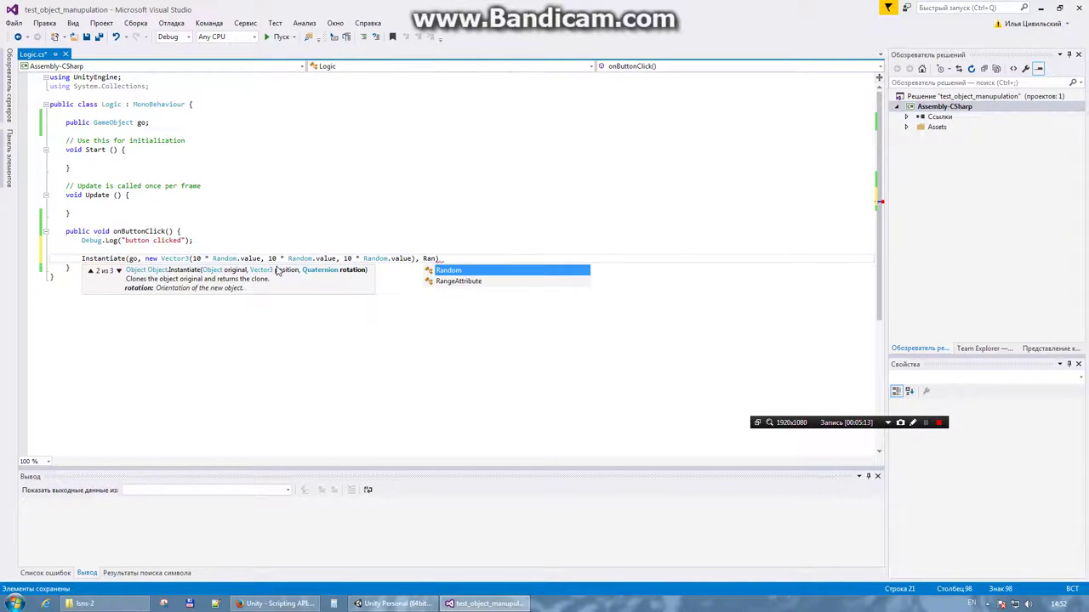
pyautogui.write('om.')
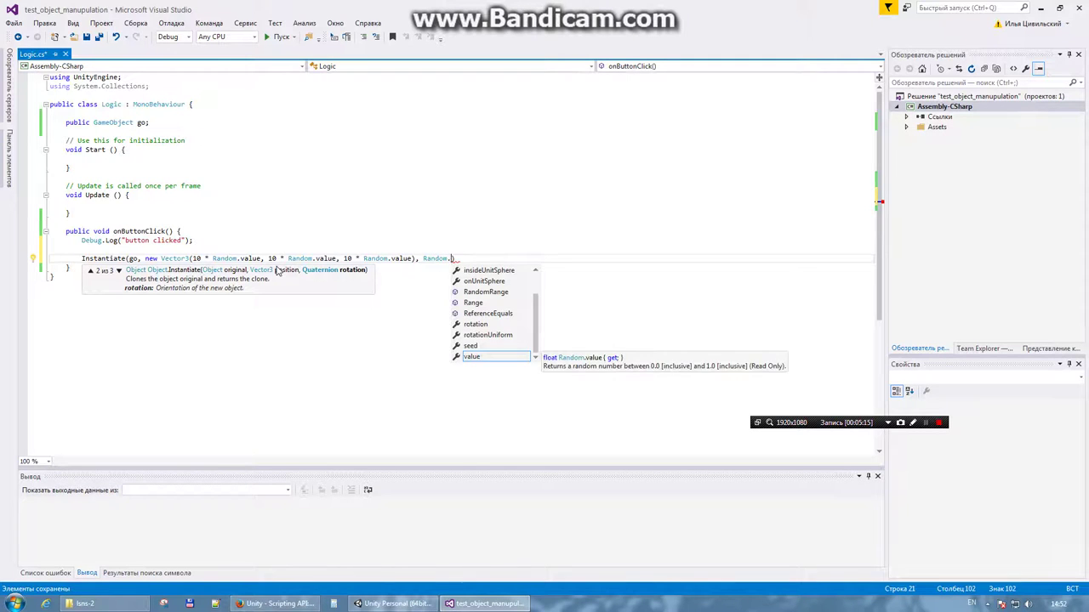
pyautogui.write('ro')
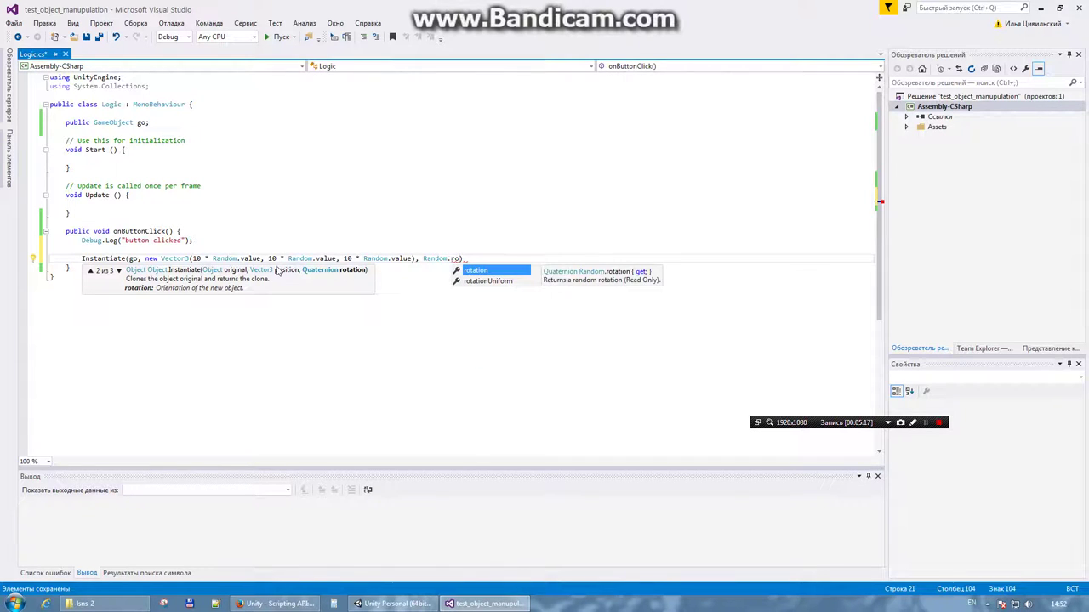
pyautogui.press('Tab')
pyautogui.click(493, 258)
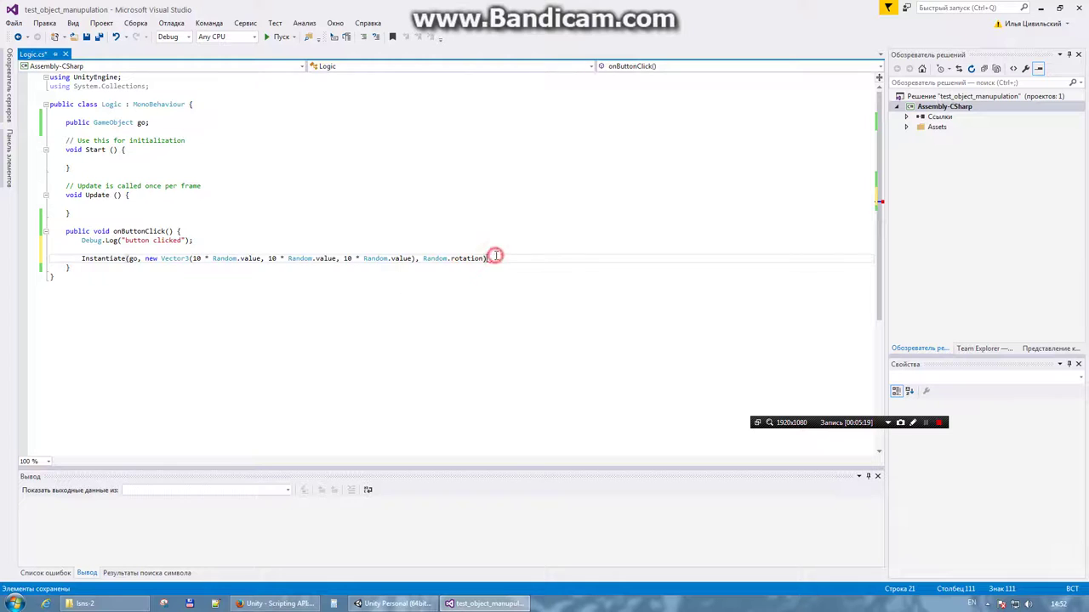
# End the Instantiate statement with a semicolon and prefix each of the three axes with '5 - '
pyautogui.write(';')
pyautogui.click(193, 258)
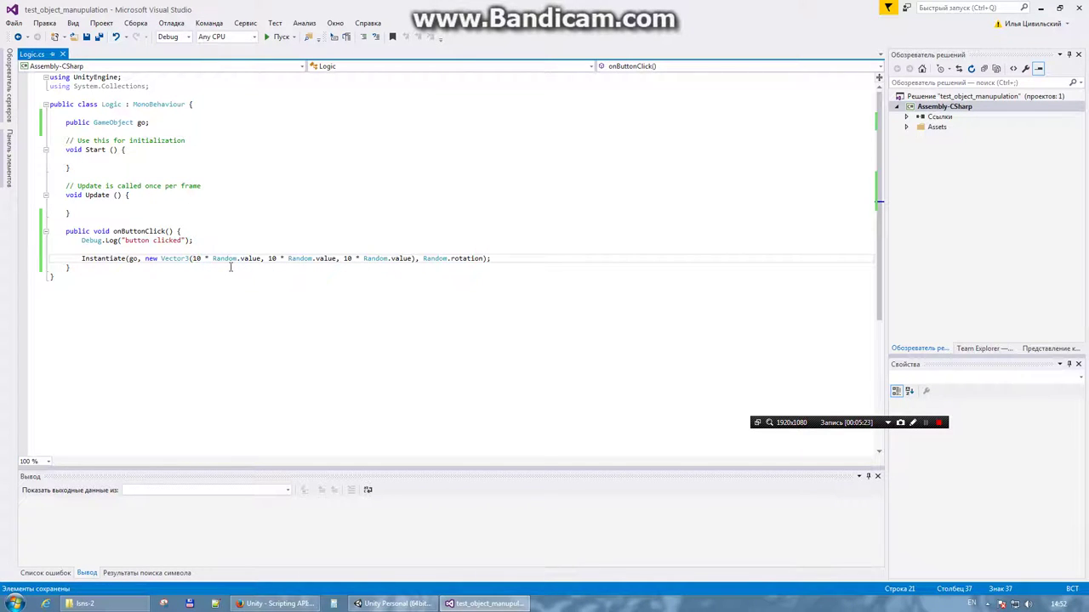
pyautogui.write('5 -')
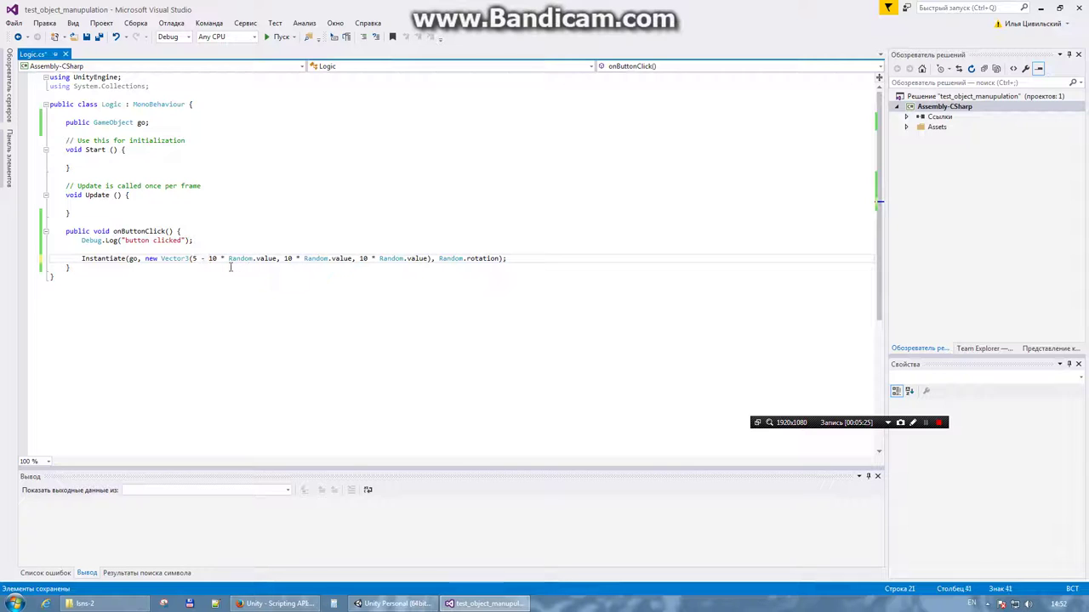
pyautogui.click(283, 259)
pyautogui.write('5 -')
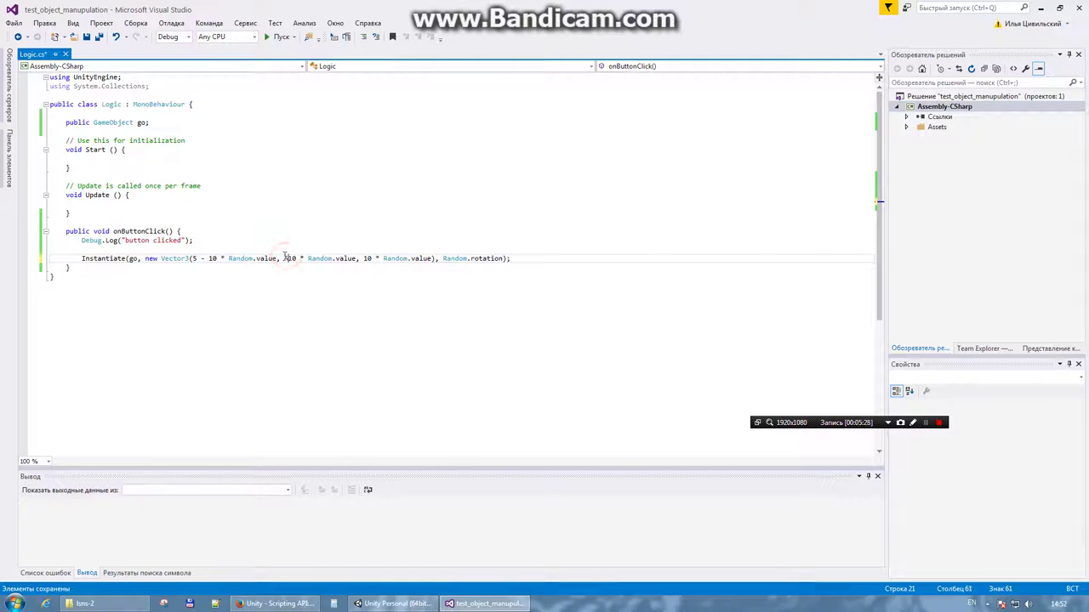
pyautogui.click(374, 259)
pyautogui.write('5 -')
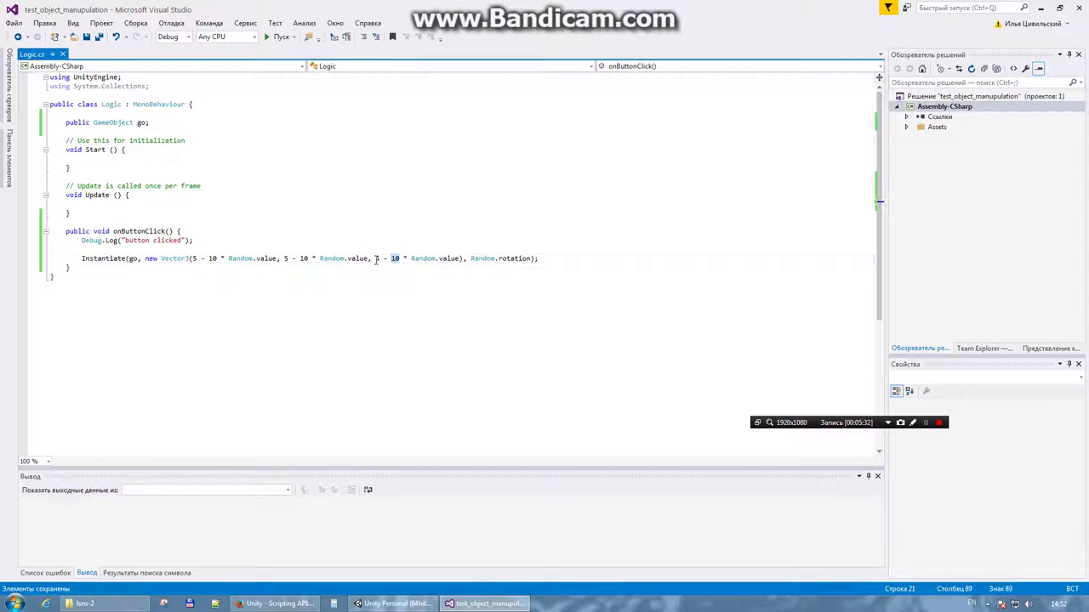
pyautogui.click(312, 258)
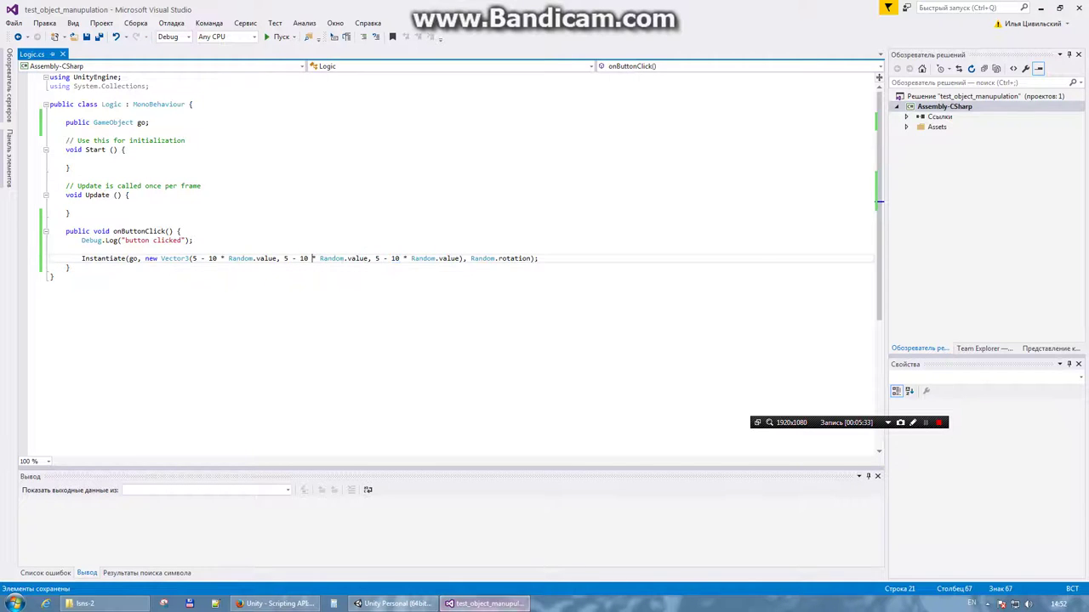
# Play the scene, press the Button three times, and read the unassigned go errors in the Console
pyautogui.click(422, 605)
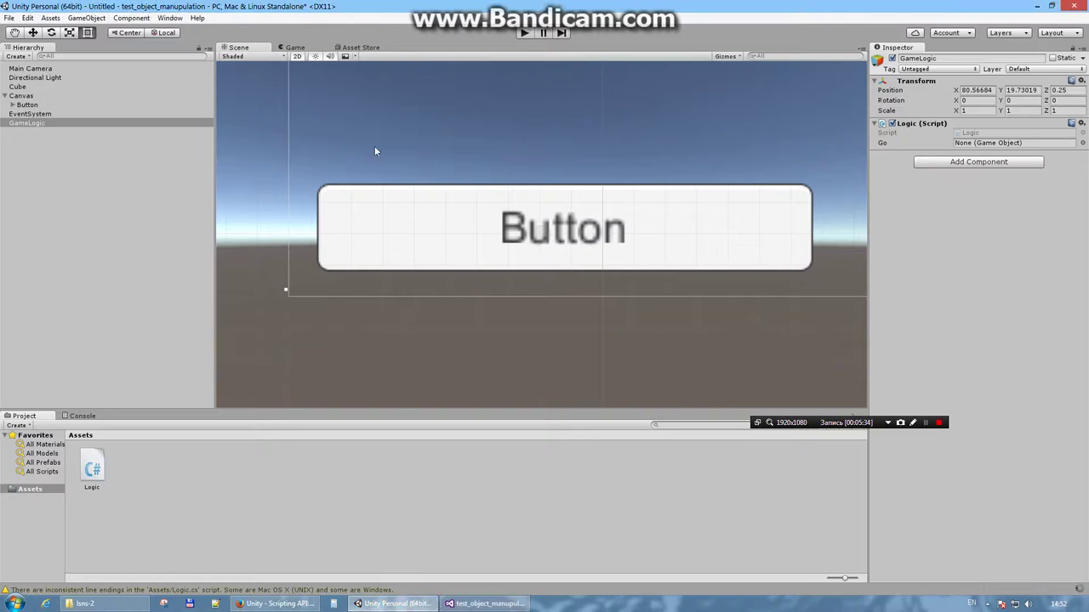
pyautogui.click(523, 32)
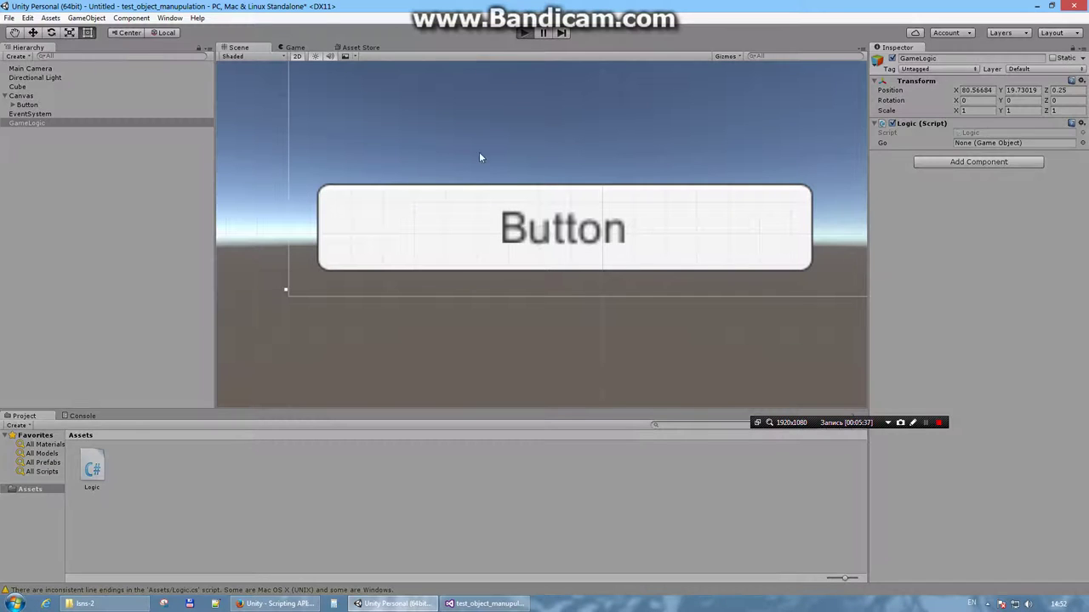
pyautogui.click(278, 390)
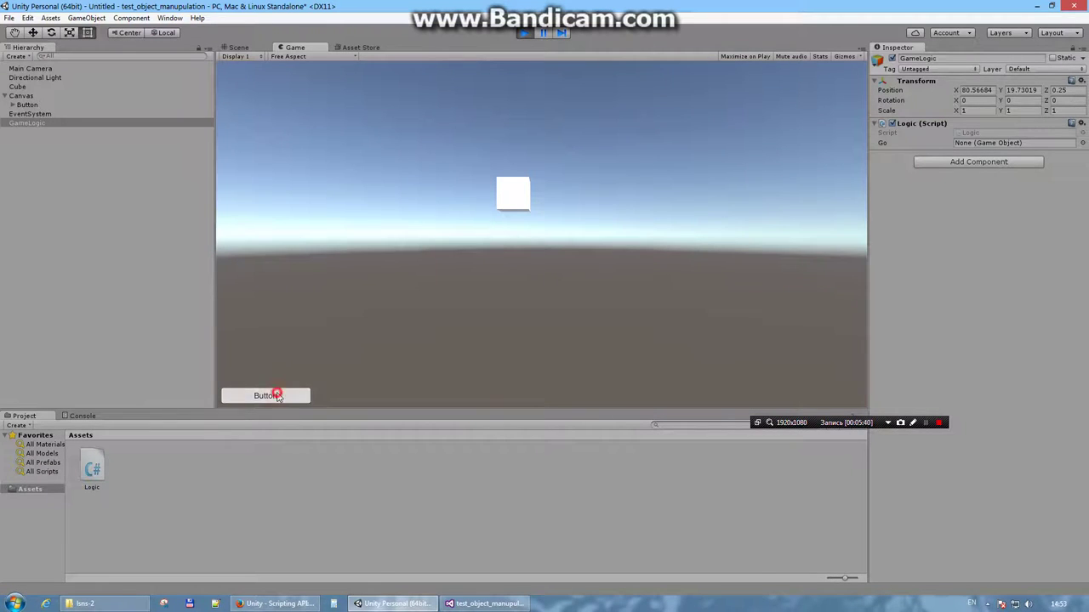
pyautogui.click(275, 393)
pyautogui.click(268, 396)
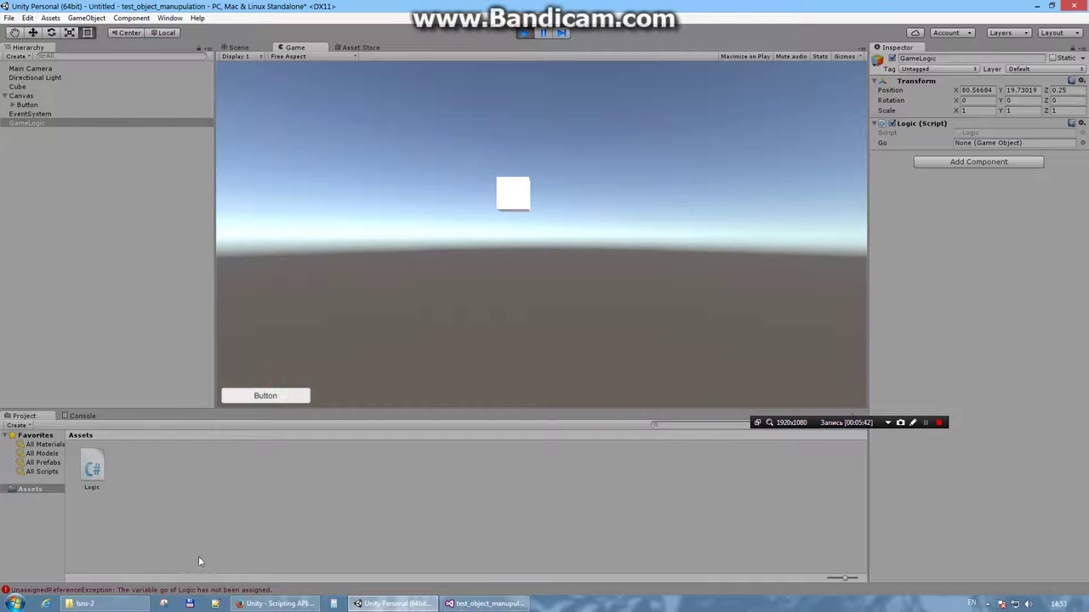
pyautogui.click(166, 590)
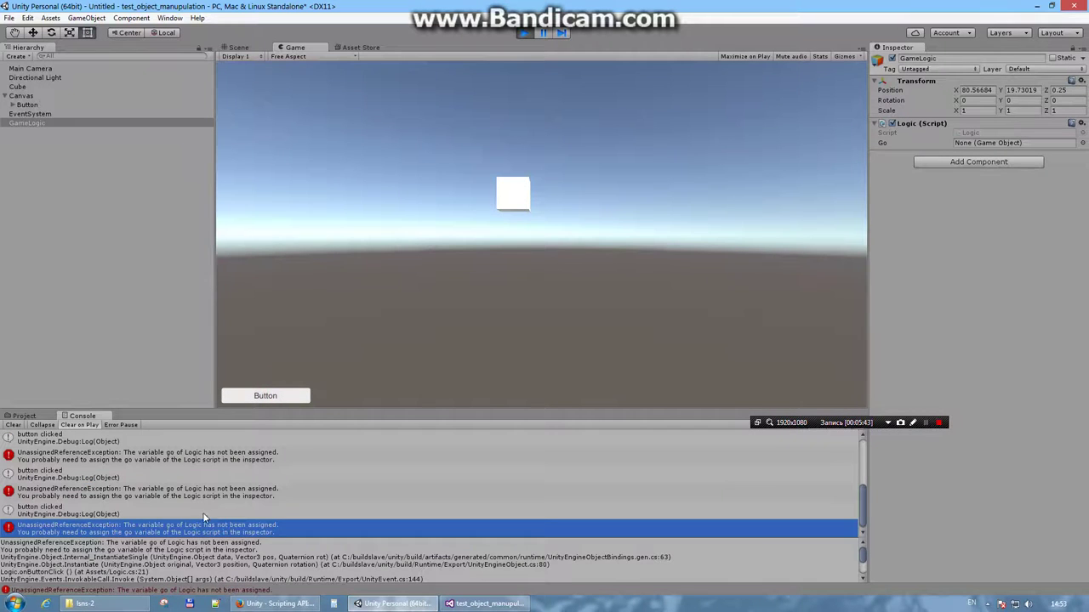
pyautogui.scroll(-1, 227, 504)
# Stop play mode and drag the Cube into the GameLogic script's Go field
pyautogui.click(518, 33)
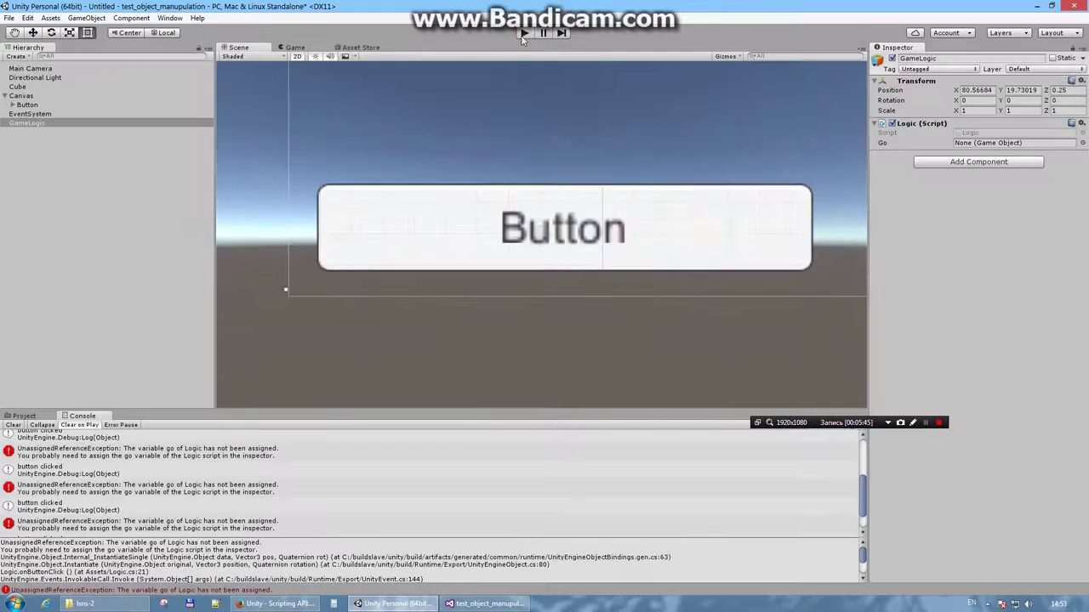
pyautogui.click(32, 113)
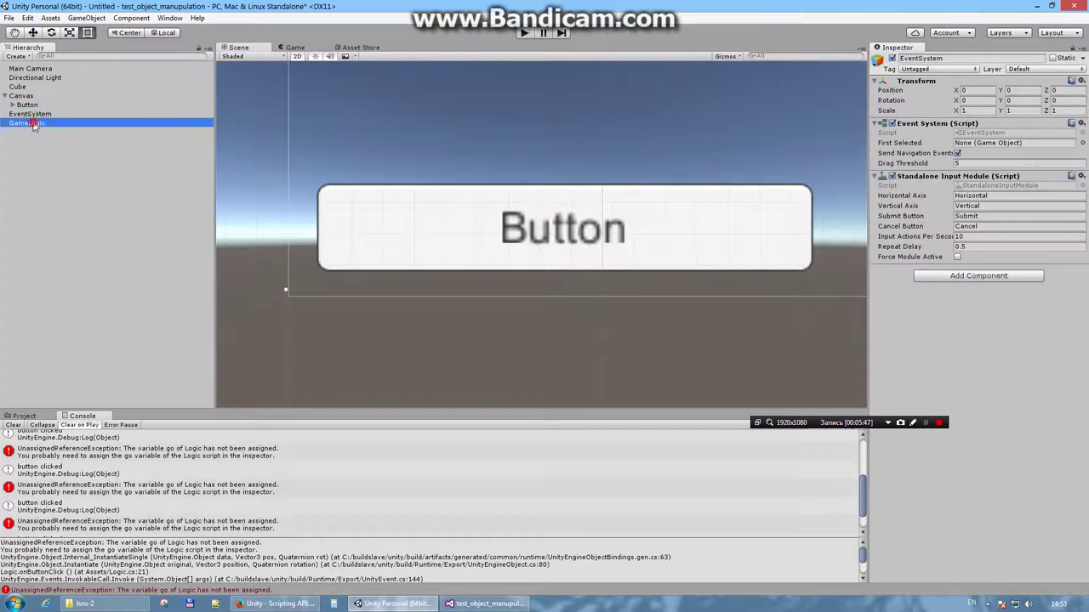
pyautogui.click(32, 123)
pyautogui.click(969, 143)
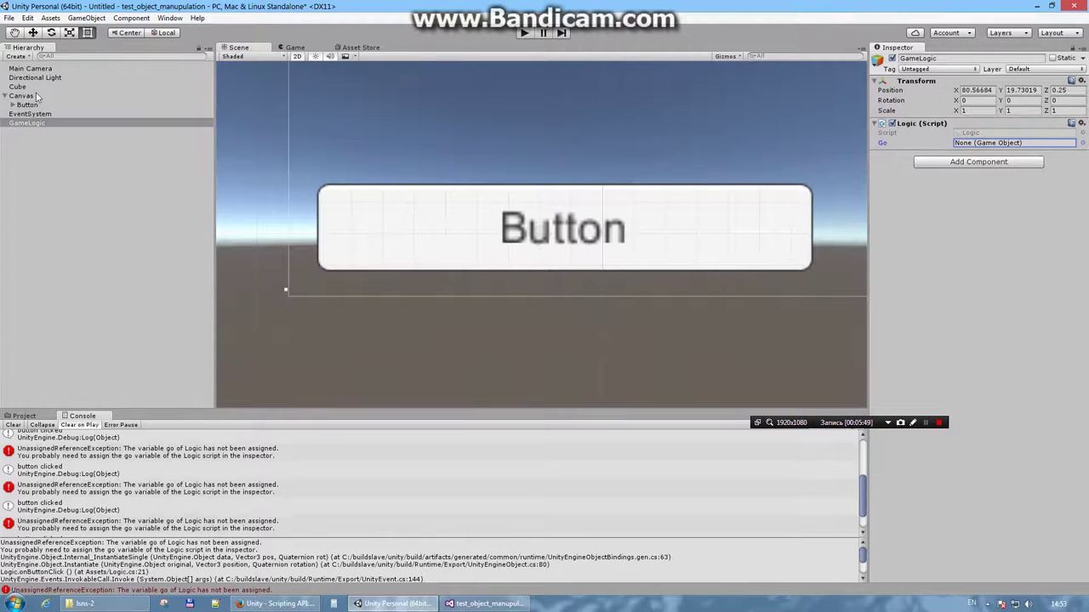
pyautogui.moveTo(28, 108)
pyautogui.mouseDown()
pyautogui.moveTo(981, 149)
pyautogui.moveTo(965, 149)
pyautogui.mouseUp()
# Play again, press the Button repeatedly to spawn rotated Cube clones, then stop playing
pyautogui.click(521, 34)
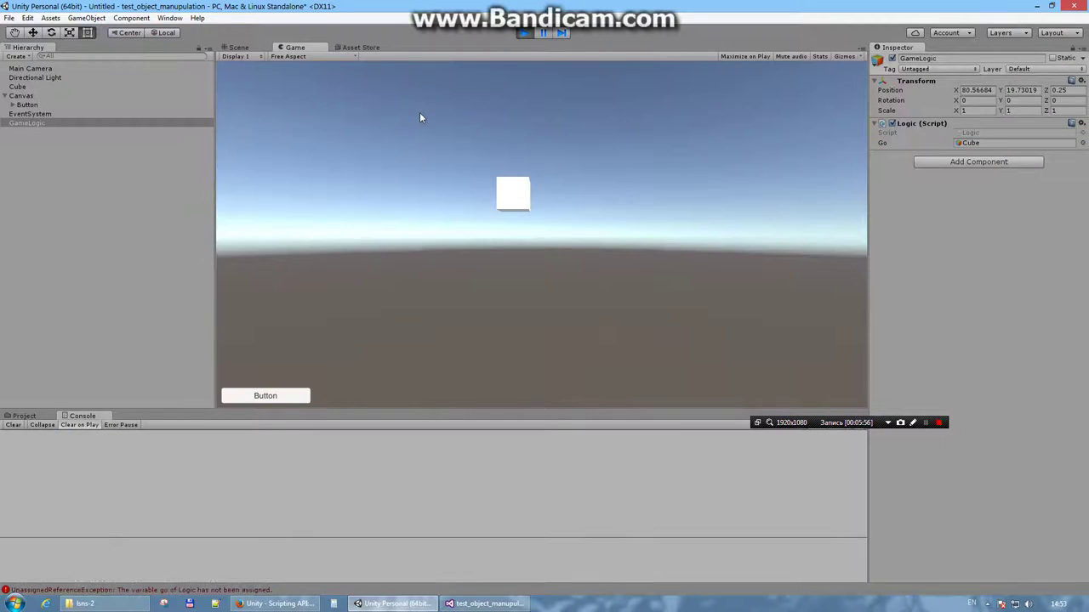
pyautogui.click(306, 393)
pyautogui.doubleClick(304, 396)
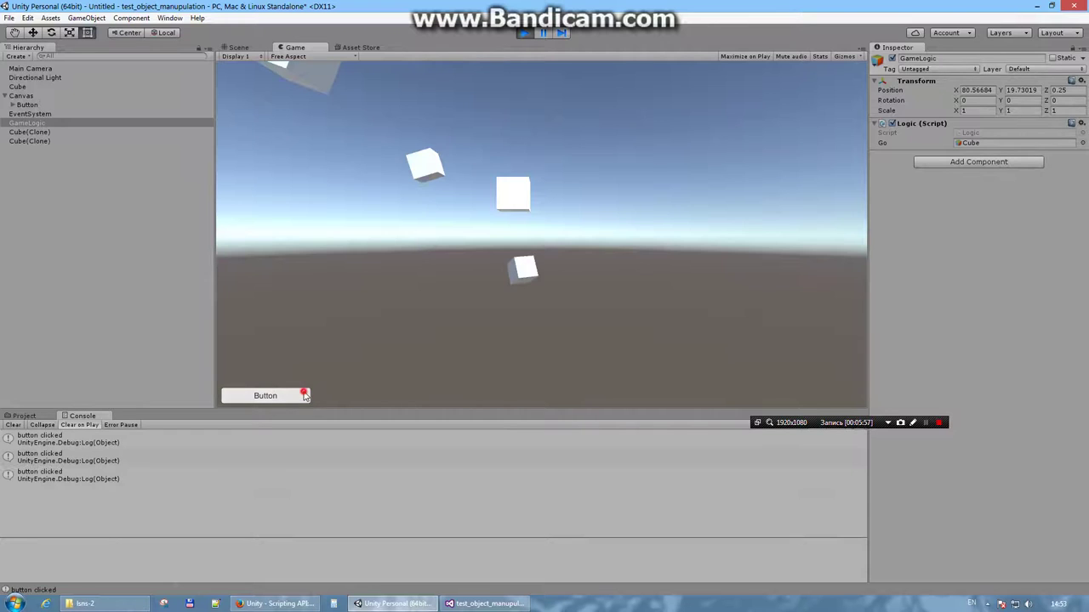
pyautogui.tripleClick(305, 396)
pyautogui.tripleClick(303, 396)
pyautogui.doubleClick(304, 396)
pyautogui.tripleClick(304, 396)
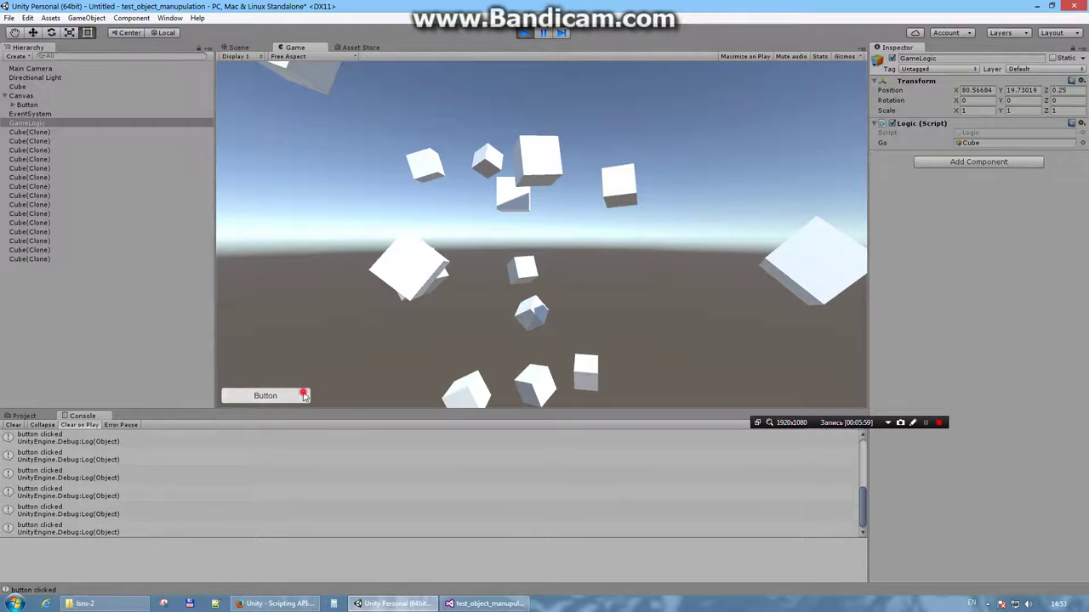
pyautogui.tripleClick(304, 396)
pyautogui.tripleClick(303, 396)
pyautogui.tripleClick(304, 395)
pyautogui.tripleClick(304, 396)
pyautogui.doubleClick(304, 396)
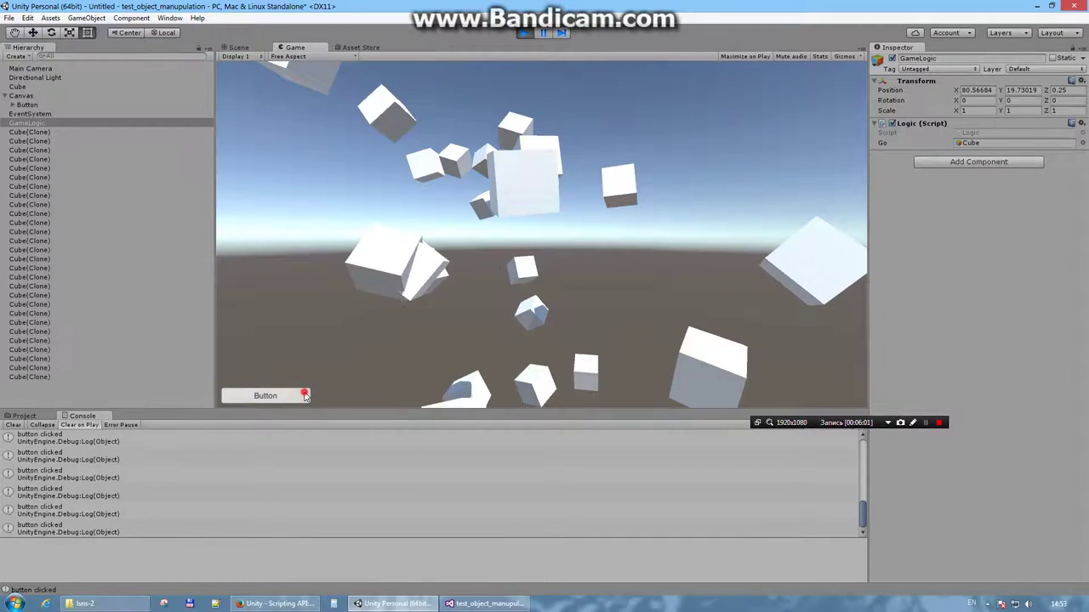
pyautogui.click(531, 34)
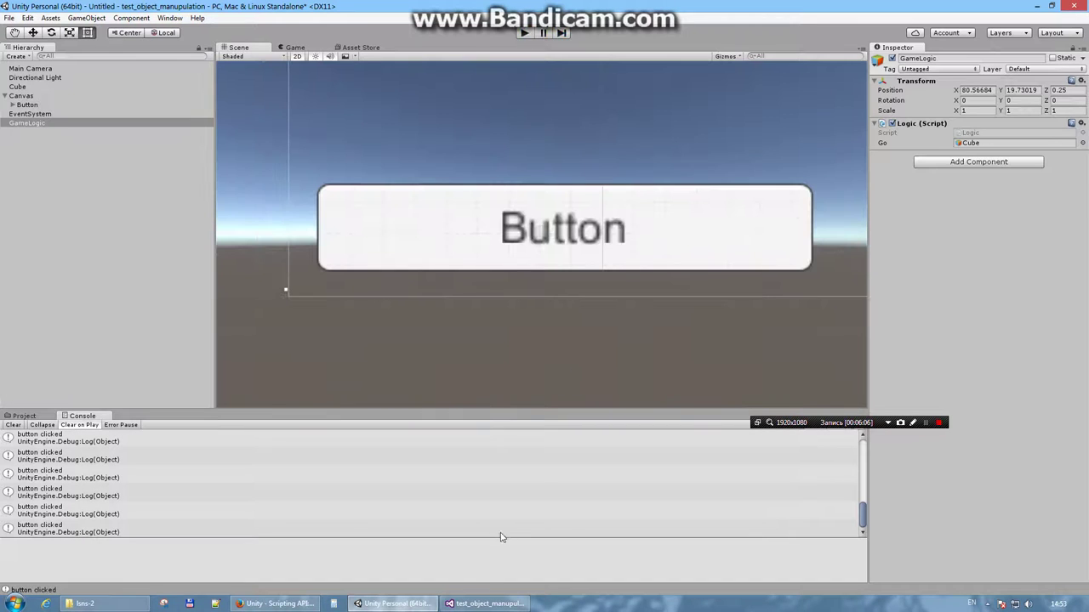
pyautogui.click(485, 604)
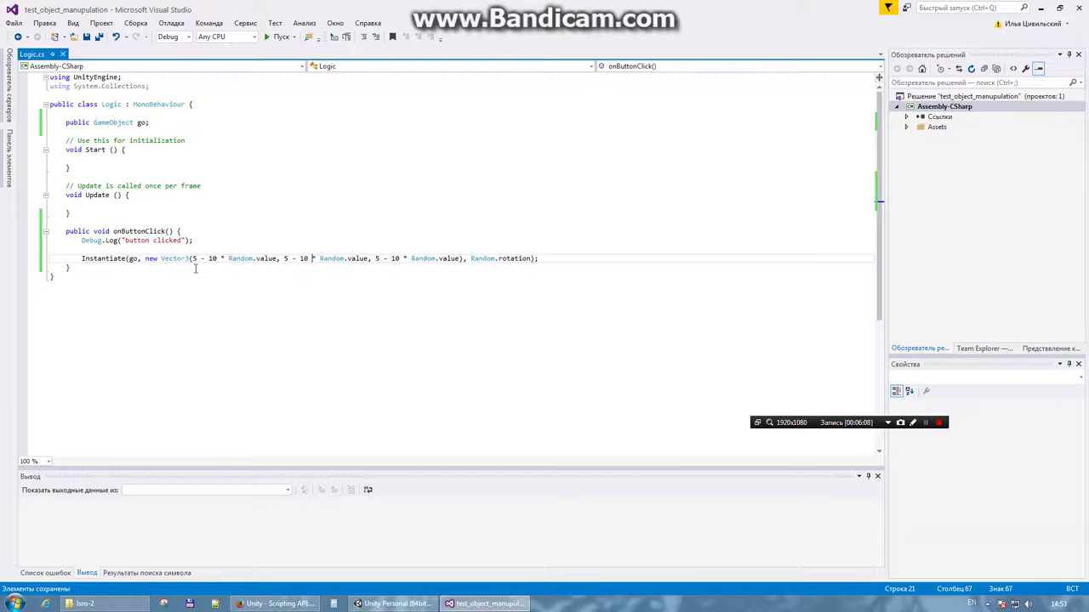
# Assign the Instantiate result to 'GameObject clone = (GameObject)' and save Logic.cs
pyautogui.click(82, 257)
pyautogui.write('Gam')
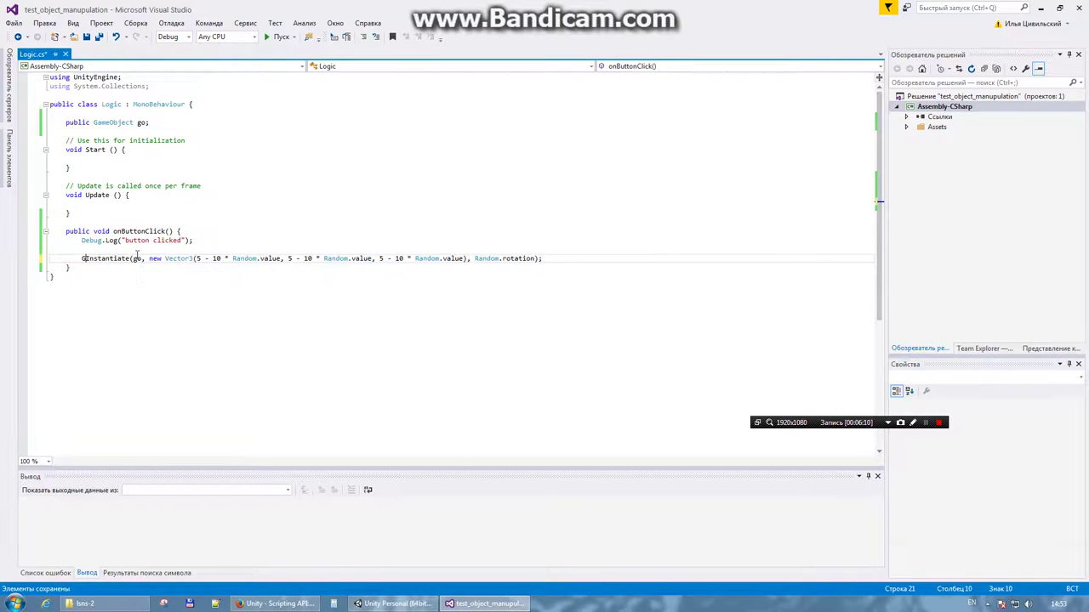
pyautogui.write('eObject ')
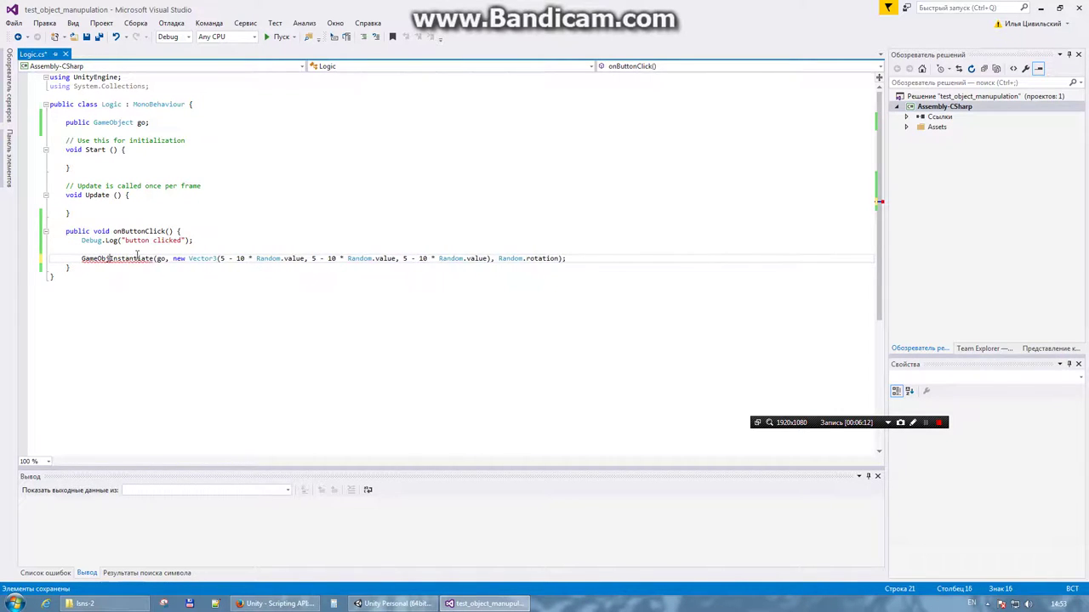
pyautogui.write('clone =')
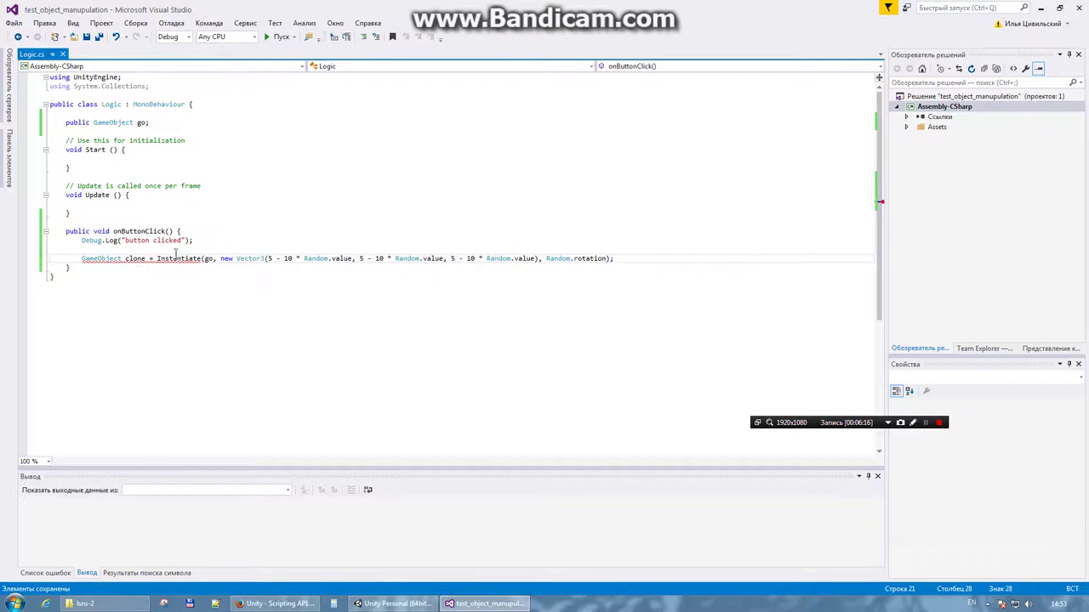
pyautogui.click(449, 258)
pyautogui.moveTo(187, 260)
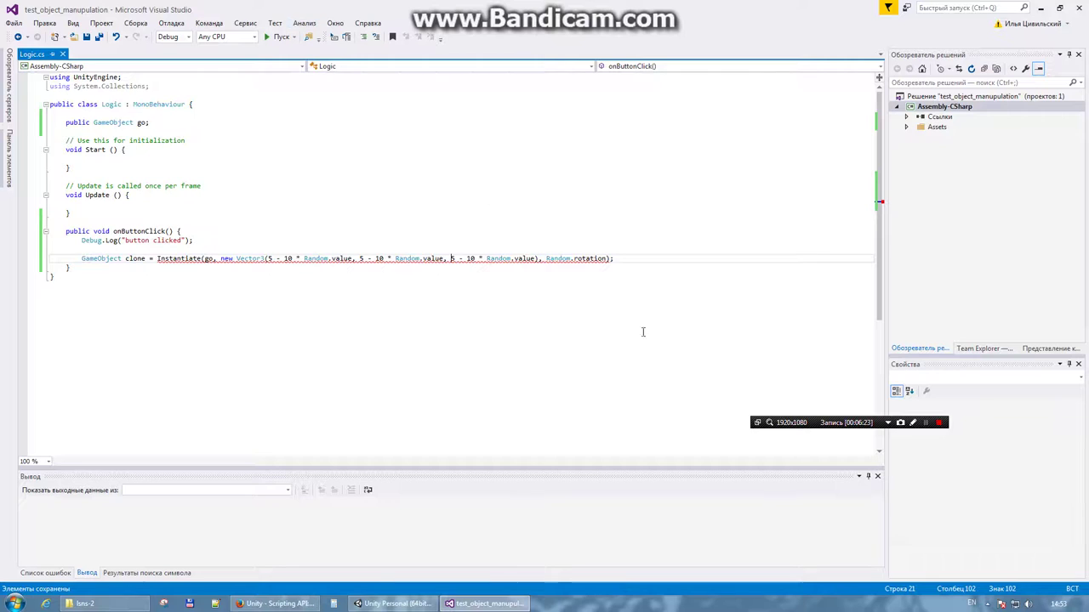
pyautogui.click(157, 258)
pyautogui.write('(Game')
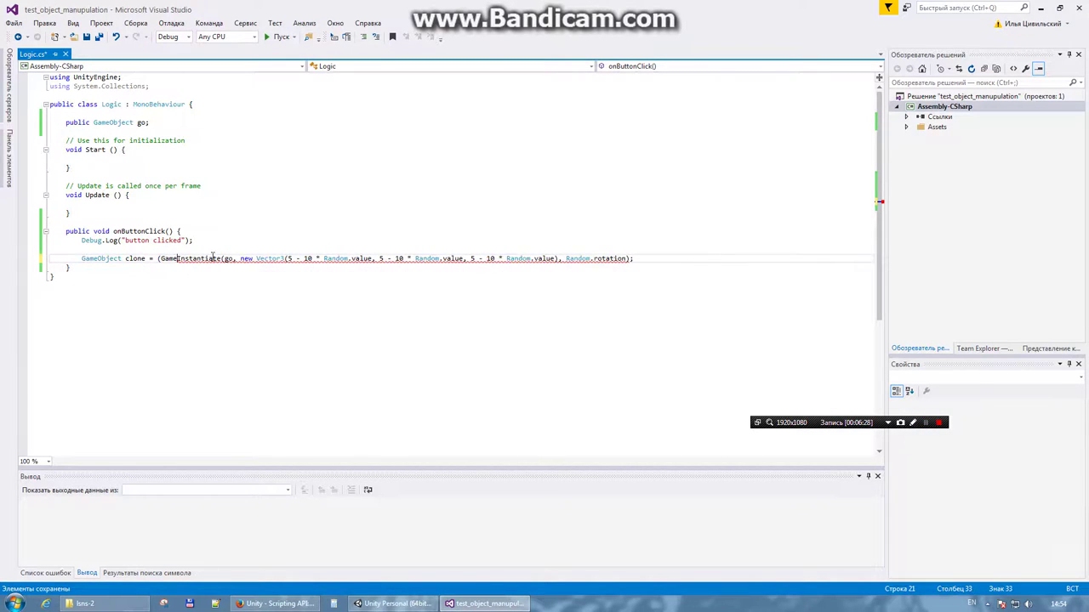
pyautogui.write('Ob')
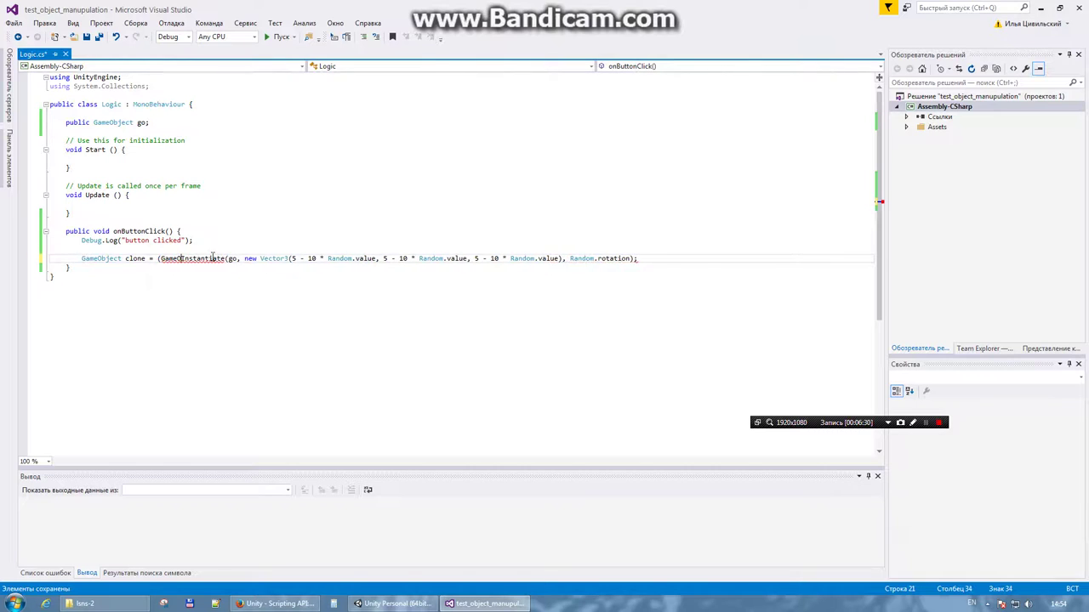
pyautogui.write('ject)')
pyautogui.hotkey('ctrl', 's')
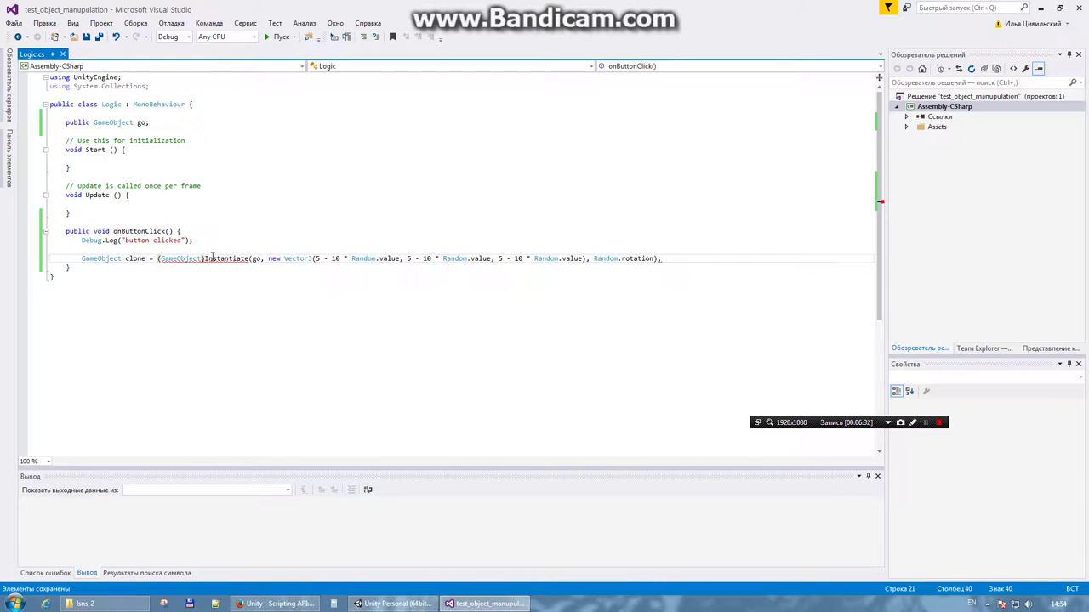
# Add clone.name = "Object " + Time.frameCount; below the Instantiate line and save
pyautogui.moveTo(678, 257); pyautogui.dragTo(676, 253)
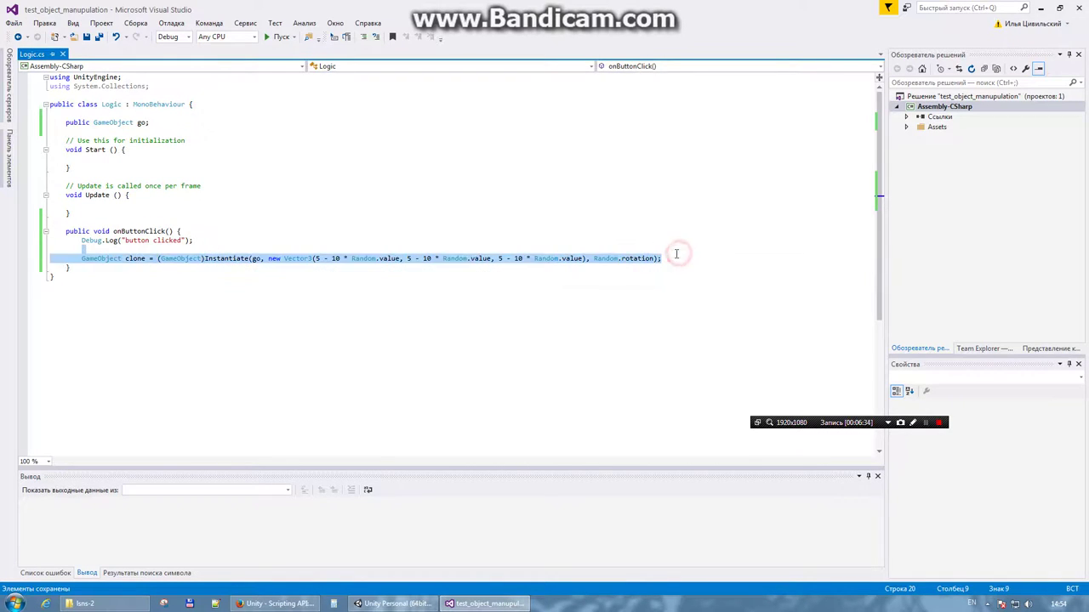
pyautogui.click(673, 258)
pyautogui.press('Return')
pyautogui.write('c')
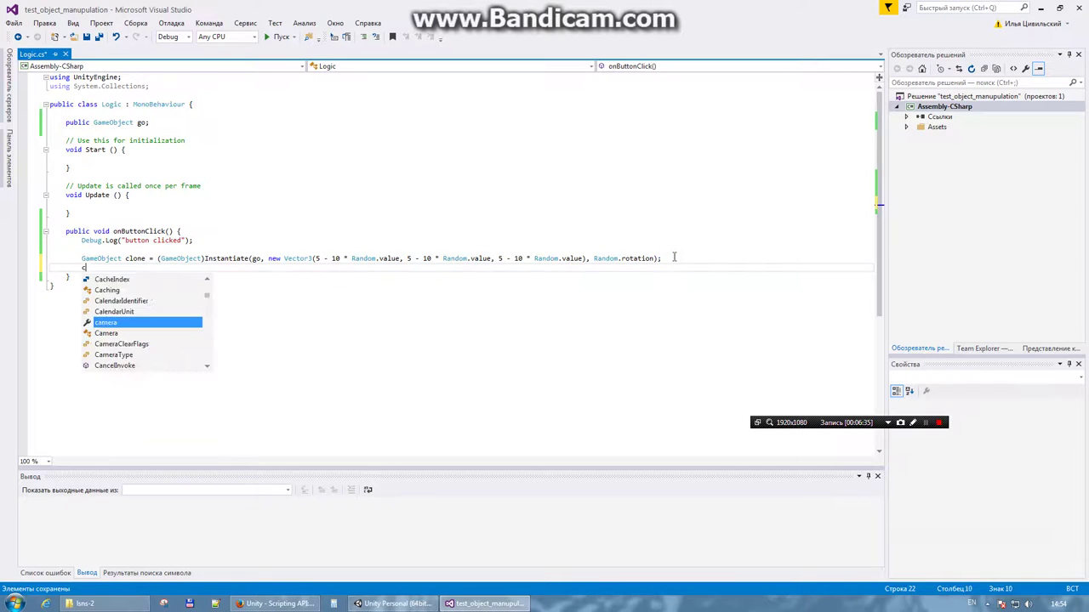
pyautogui.write('lone.name =')
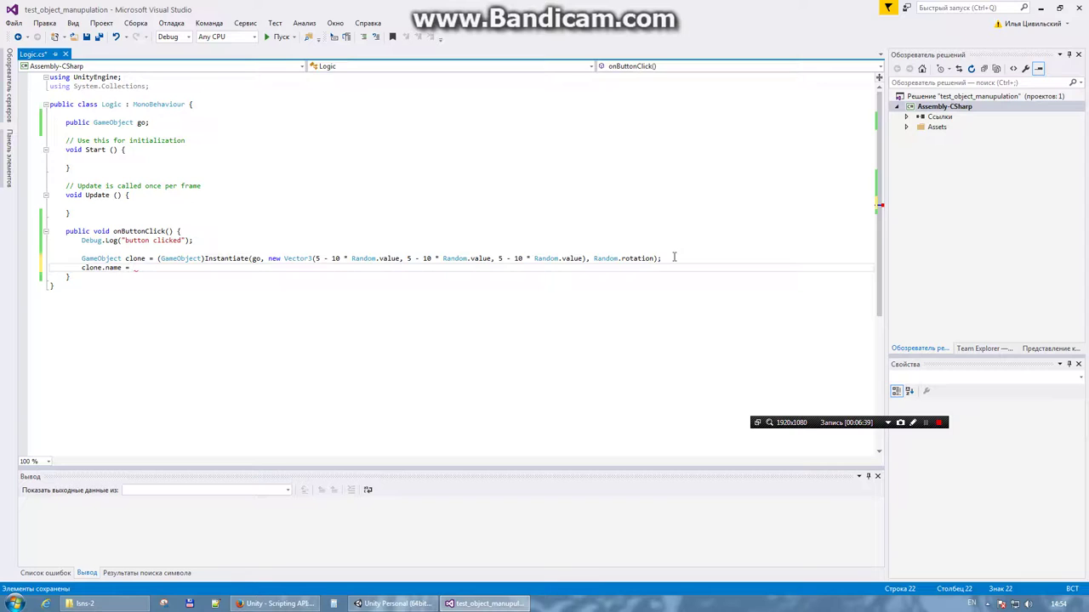
pyautogui.write('Ti')
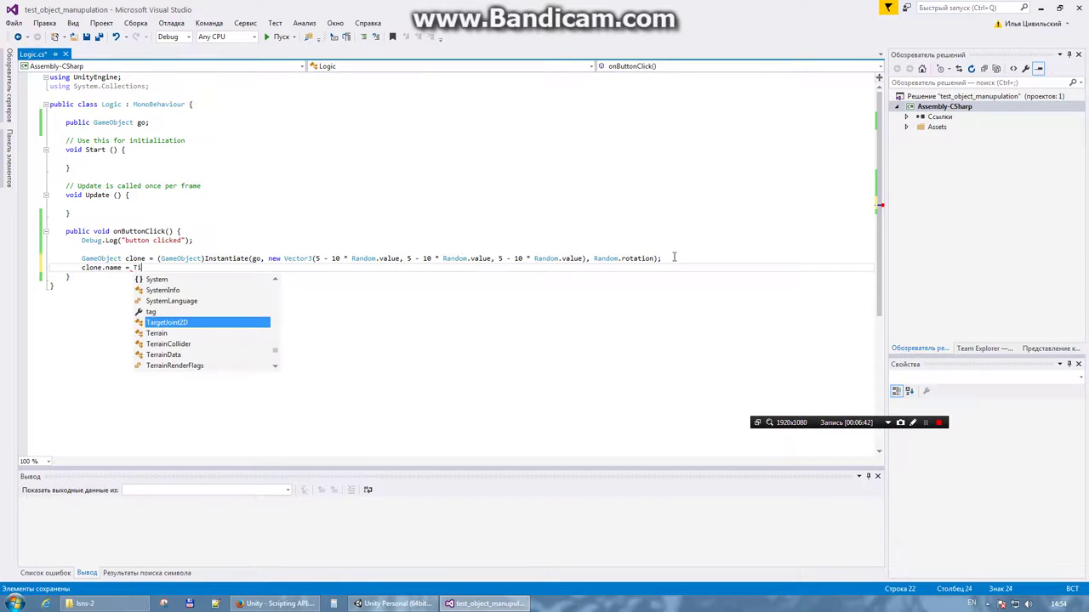
pyautogui.write('me.')
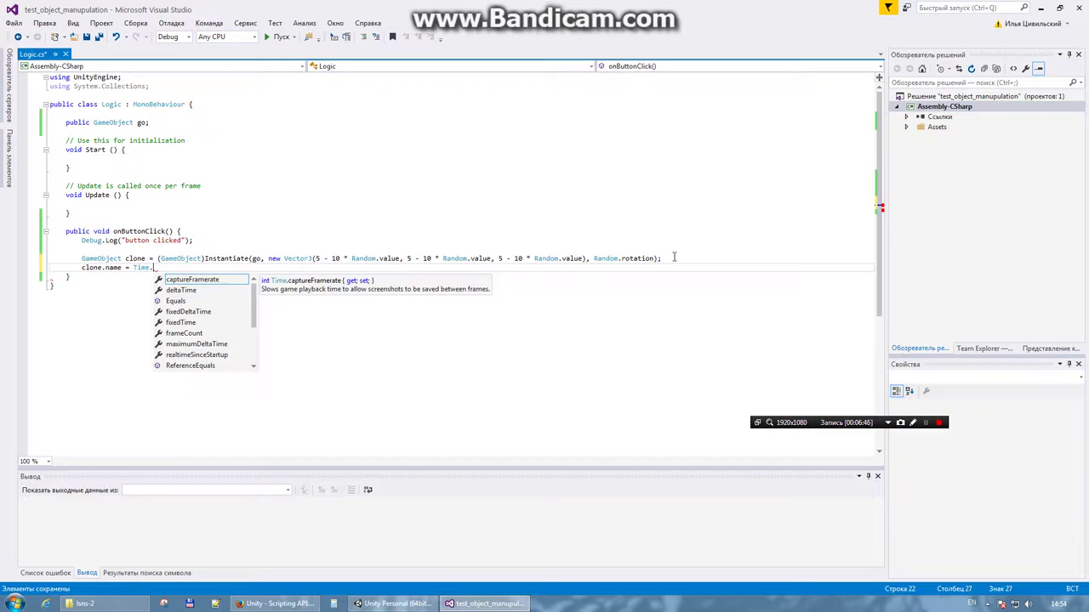
pyautogui.press('Down')
pyautogui.press('Down')
pyautogui.press('Down')
pyautogui.press('Down')
pyautogui.press('Down')
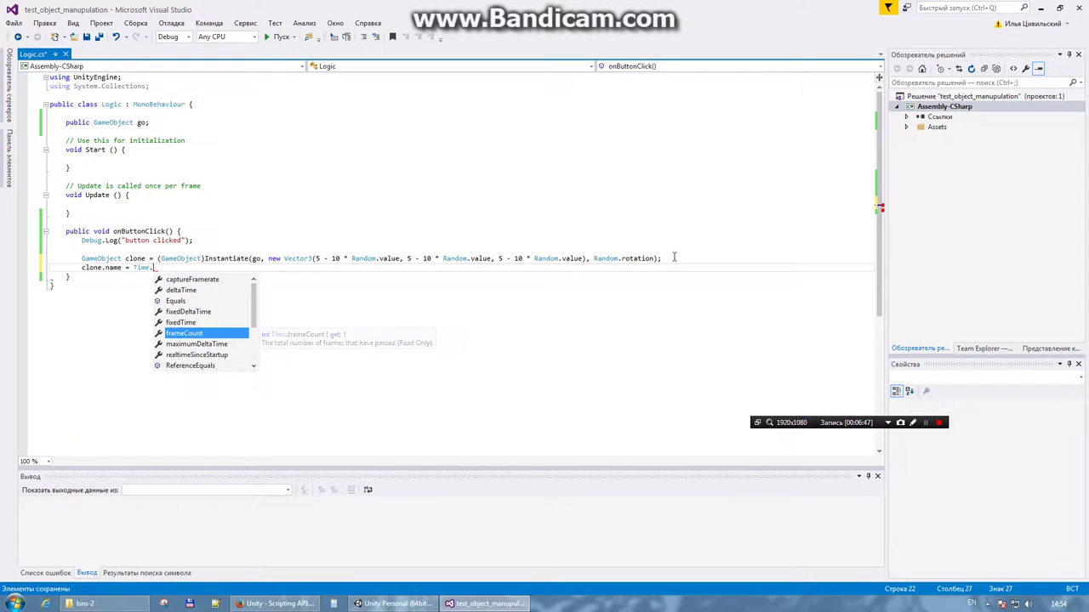
pyautogui.press('Tab')
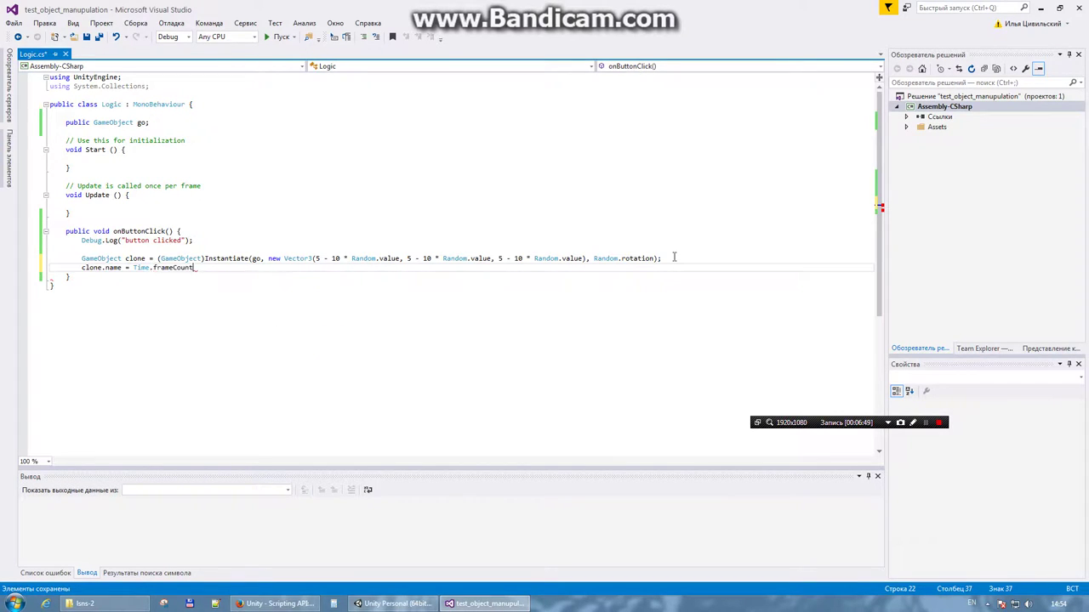
pyautogui.hotkey('ctrl', 'Left')
pyautogui.hotkey('ctrl', 'Left')
pyautogui.hotkey('ctrl', 'Left')
pyautogui.write('"')
pyautogui.write('Obj')
pyautogui.write('ect')
pyautogui.press('BackSpace')
pyautogui.write('" +')
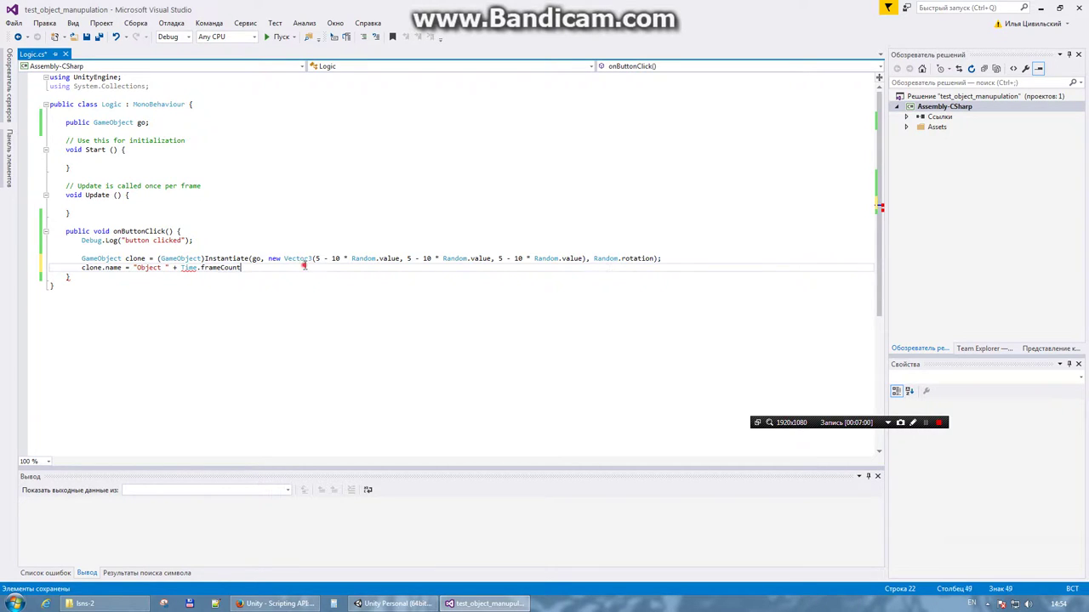
pyautogui.click(305, 266)
pyautogui.write(';')
pyautogui.hotkey('ctrl', 's')
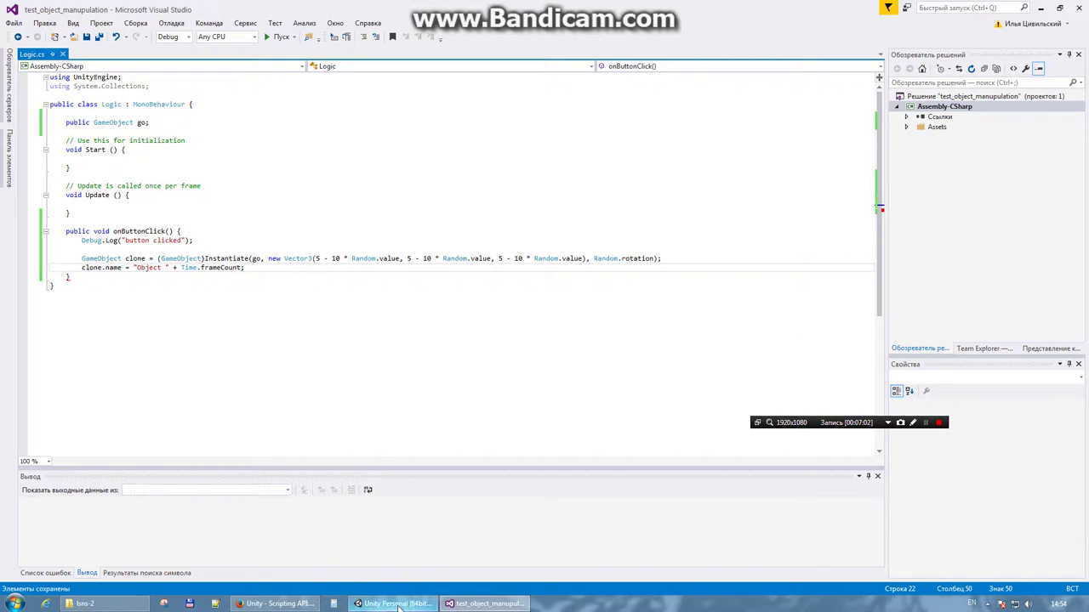
# Play the scene in Unity and press the Button several times to spawn cubes
pyautogui.click(398, 606)
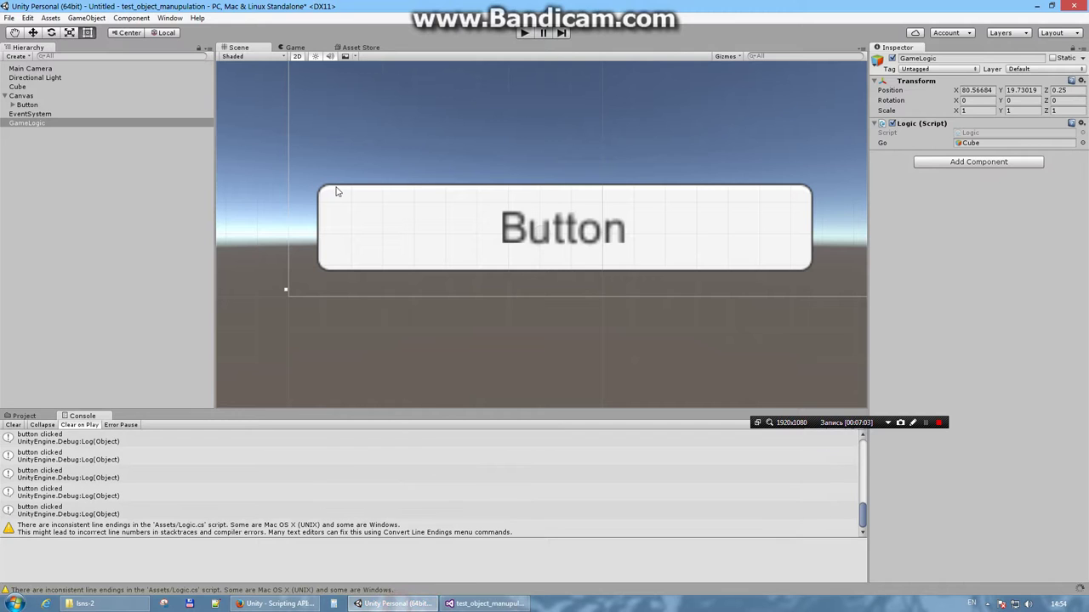
pyautogui.click(519, 33)
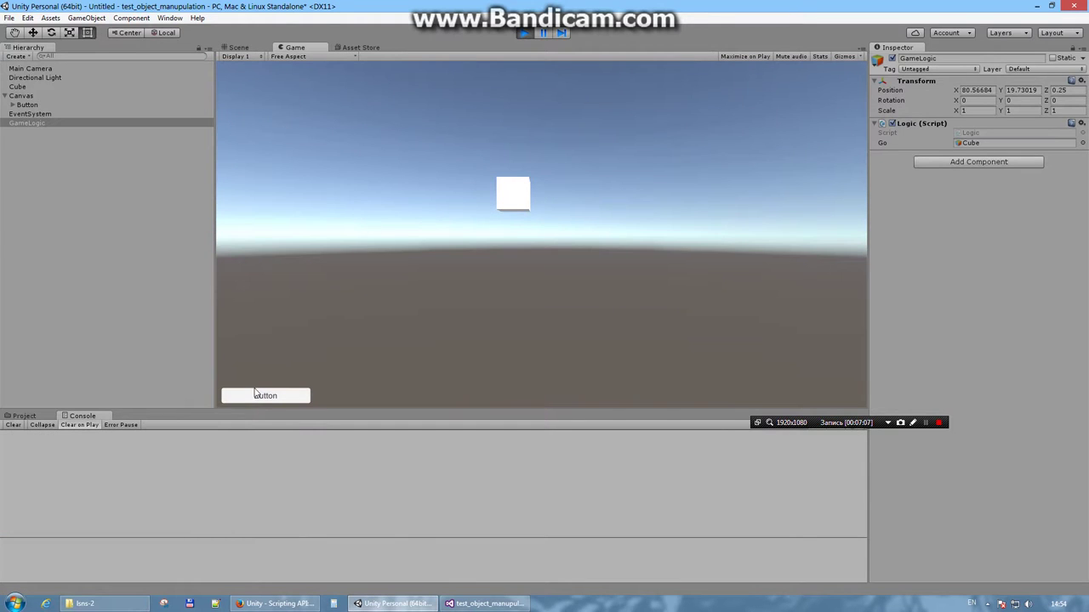
pyautogui.click(255, 395)
pyautogui.click(255, 395)
pyautogui.tripleClick(255, 395)
pyautogui.doubleClick(256, 395)
pyautogui.tripleClick(256, 394)
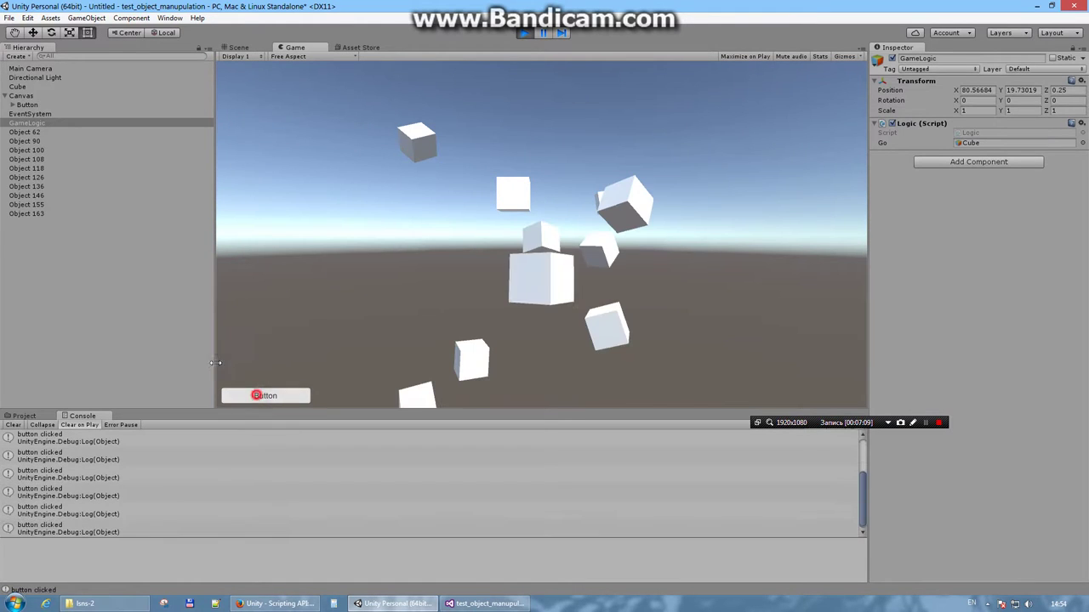
# Inspect the spawned Objects 90, 108, 136, 146 and 155 in the Hierarchy
pyautogui.click(25, 141)
pyautogui.click(26, 160)
pyautogui.click(28, 186)
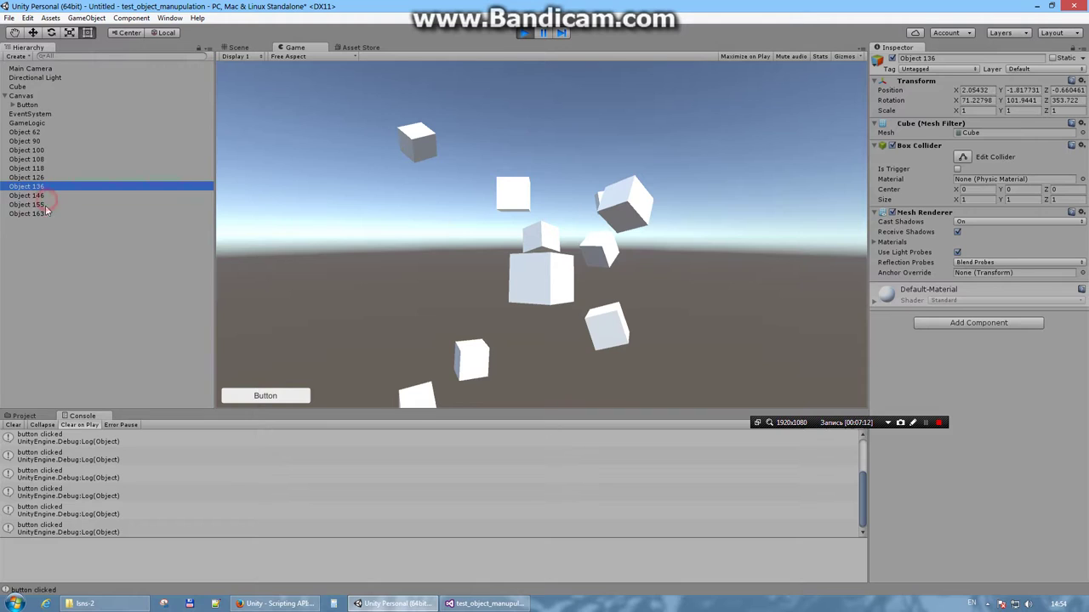
pyautogui.click(42, 159)
pyautogui.click(43, 141)
pyautogui.click(52, 161)
pyautogui.click(50, 196)
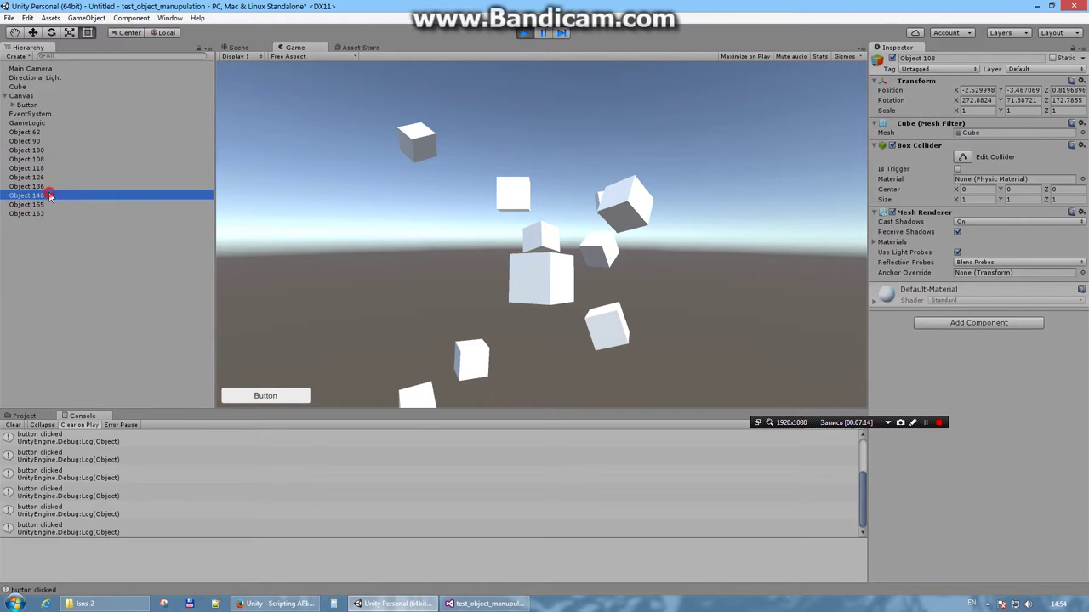
pyautogui.click(49, 205)
# View the spawned cubes in the Scene view, inspecting Objects 146, 118 and 62
pyautogui.click(238, 47)
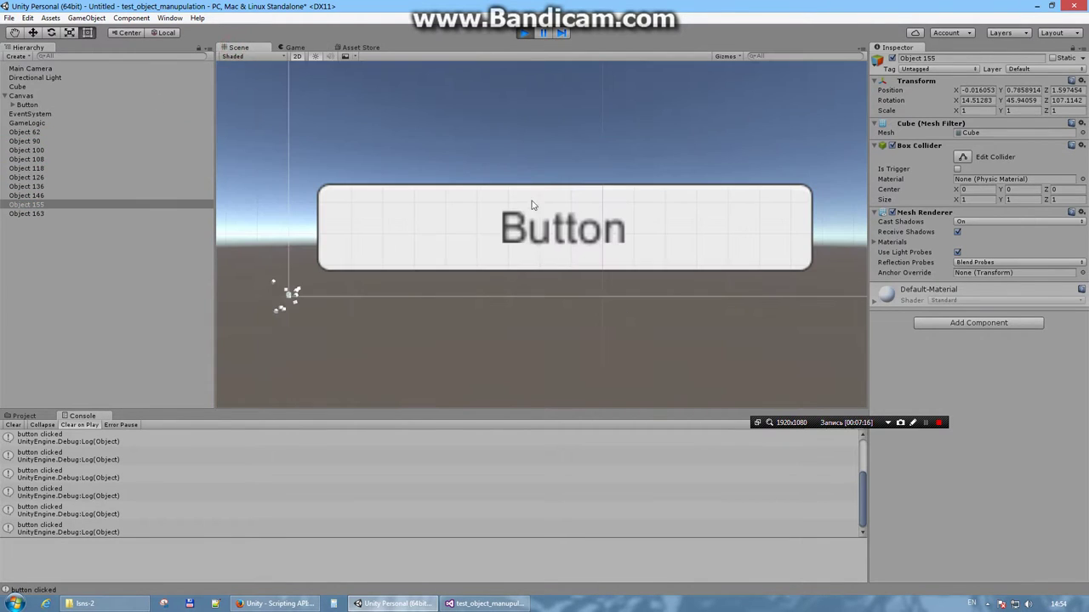
pyautogui.moveTo(277, 288); pyautogui.dragTo(467, 267)
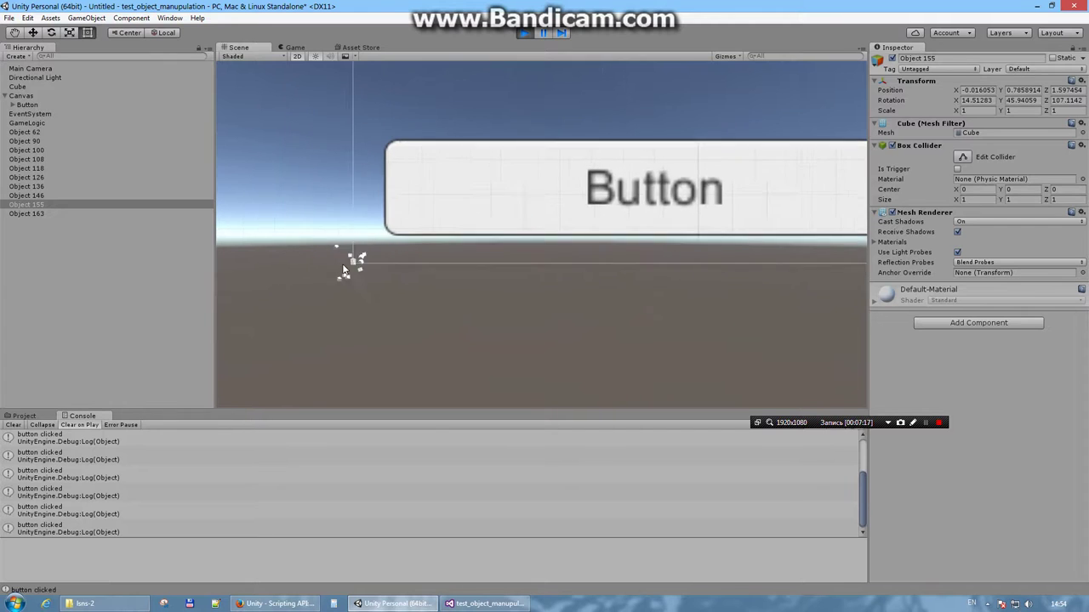
pyautogui.scroll(3, 466, 264)
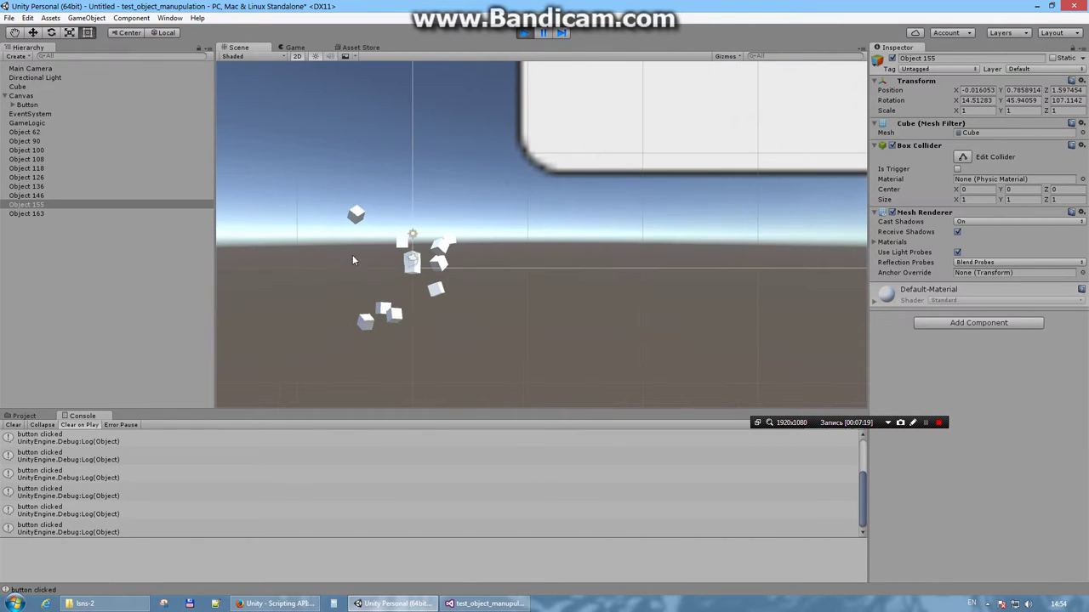
pyautogui.click(25, 195)
pyautogui.click(30, 168)
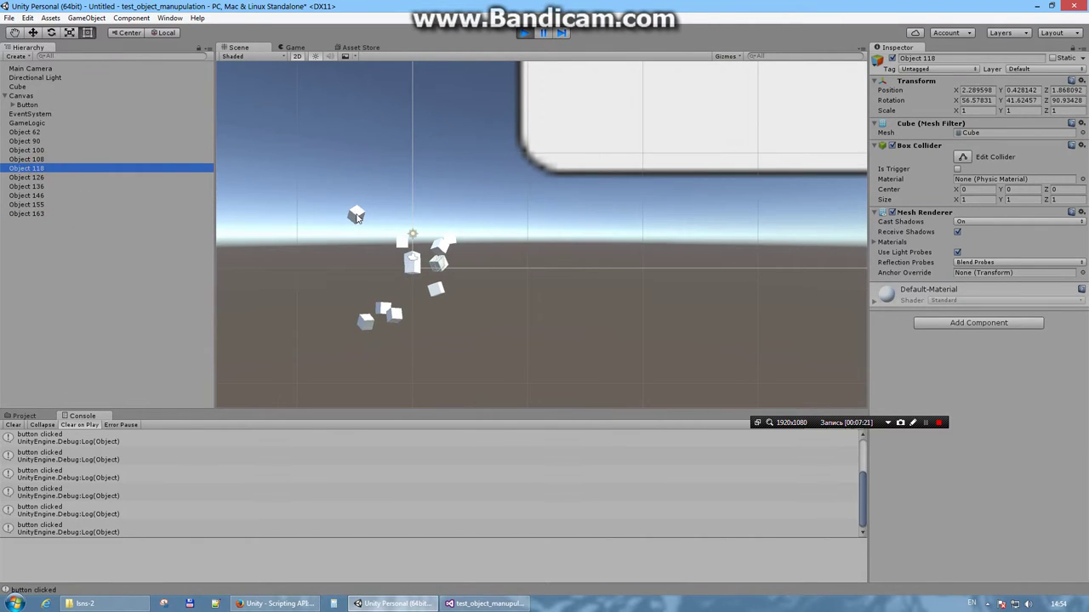
pyautogui.click(356, 214)
# Back in the Game view, spawn three more cubes, then stop playing
pyautogui.click(293, 47)
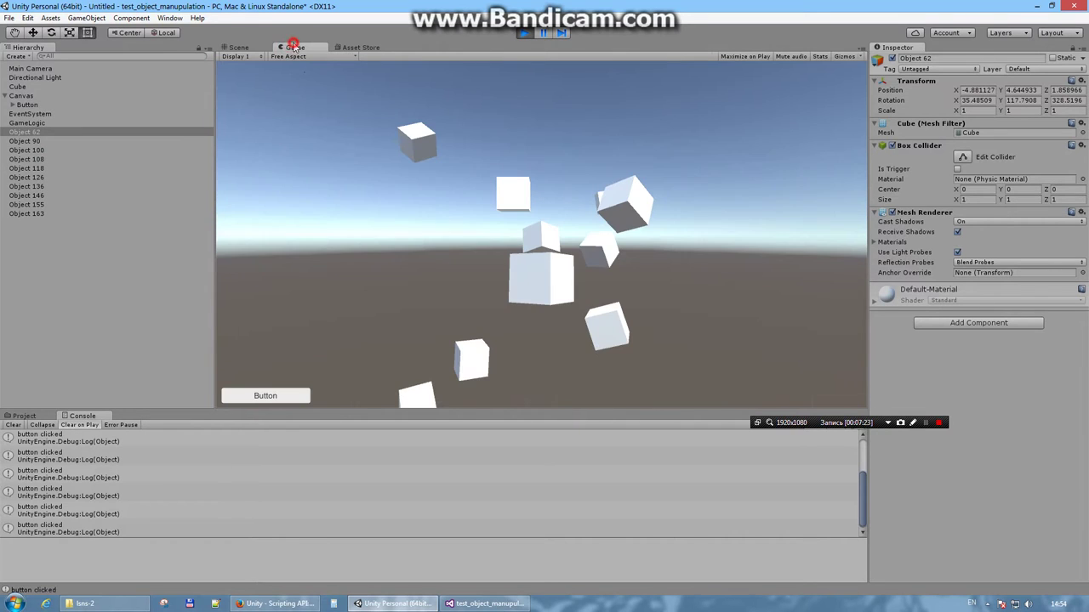
pyautogui.click(265, 396)
pyautogui.click(266, 395)
pyautogui.click(266, 396)
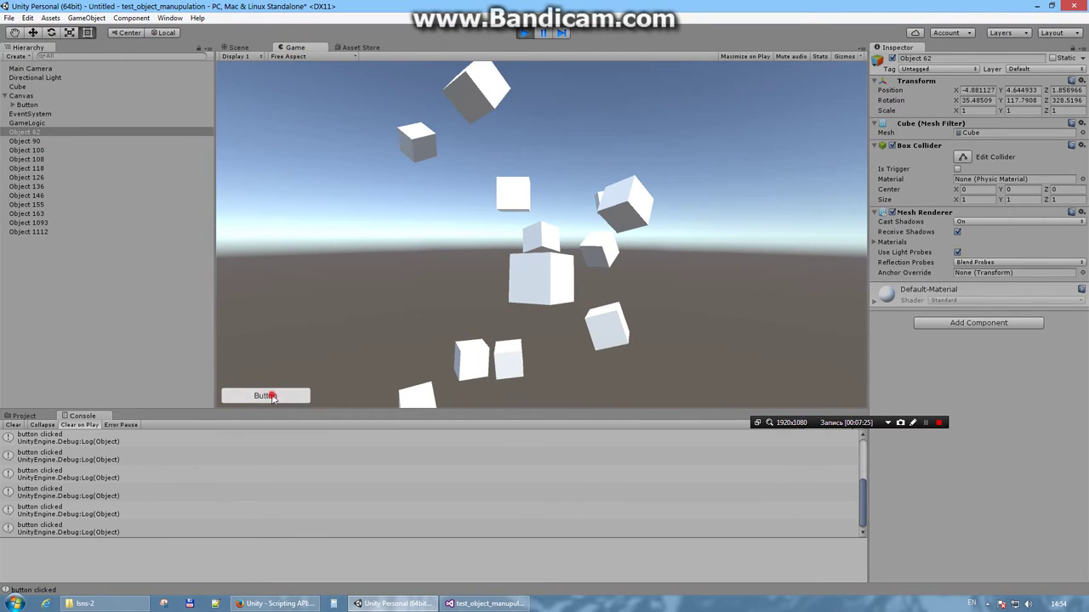
pyautogui.click(265, 395)
pyautogui.click(266, 395)
pyautogui.click(524, 33)
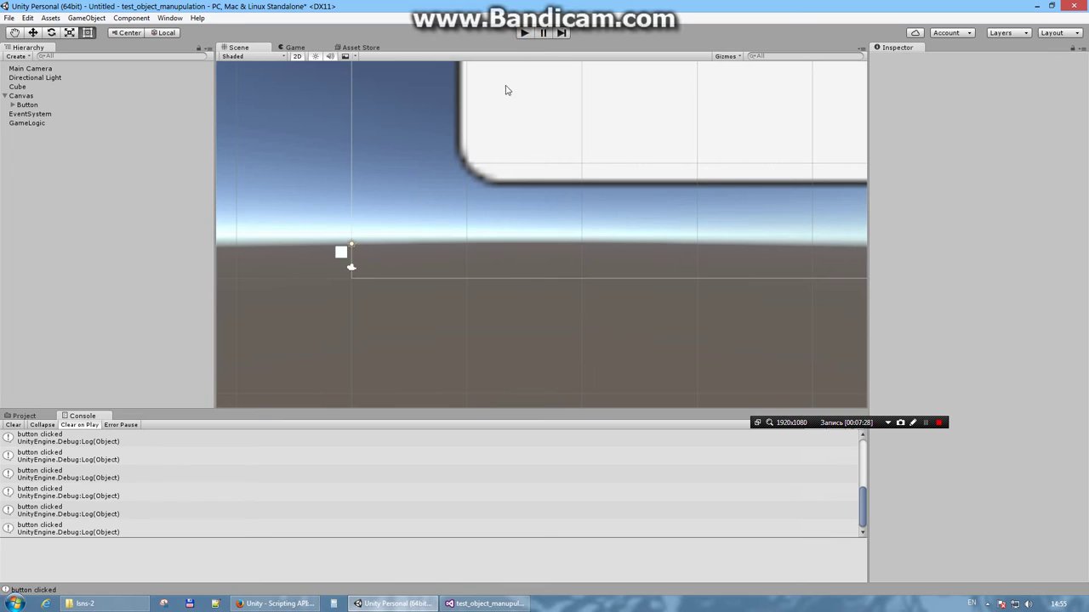